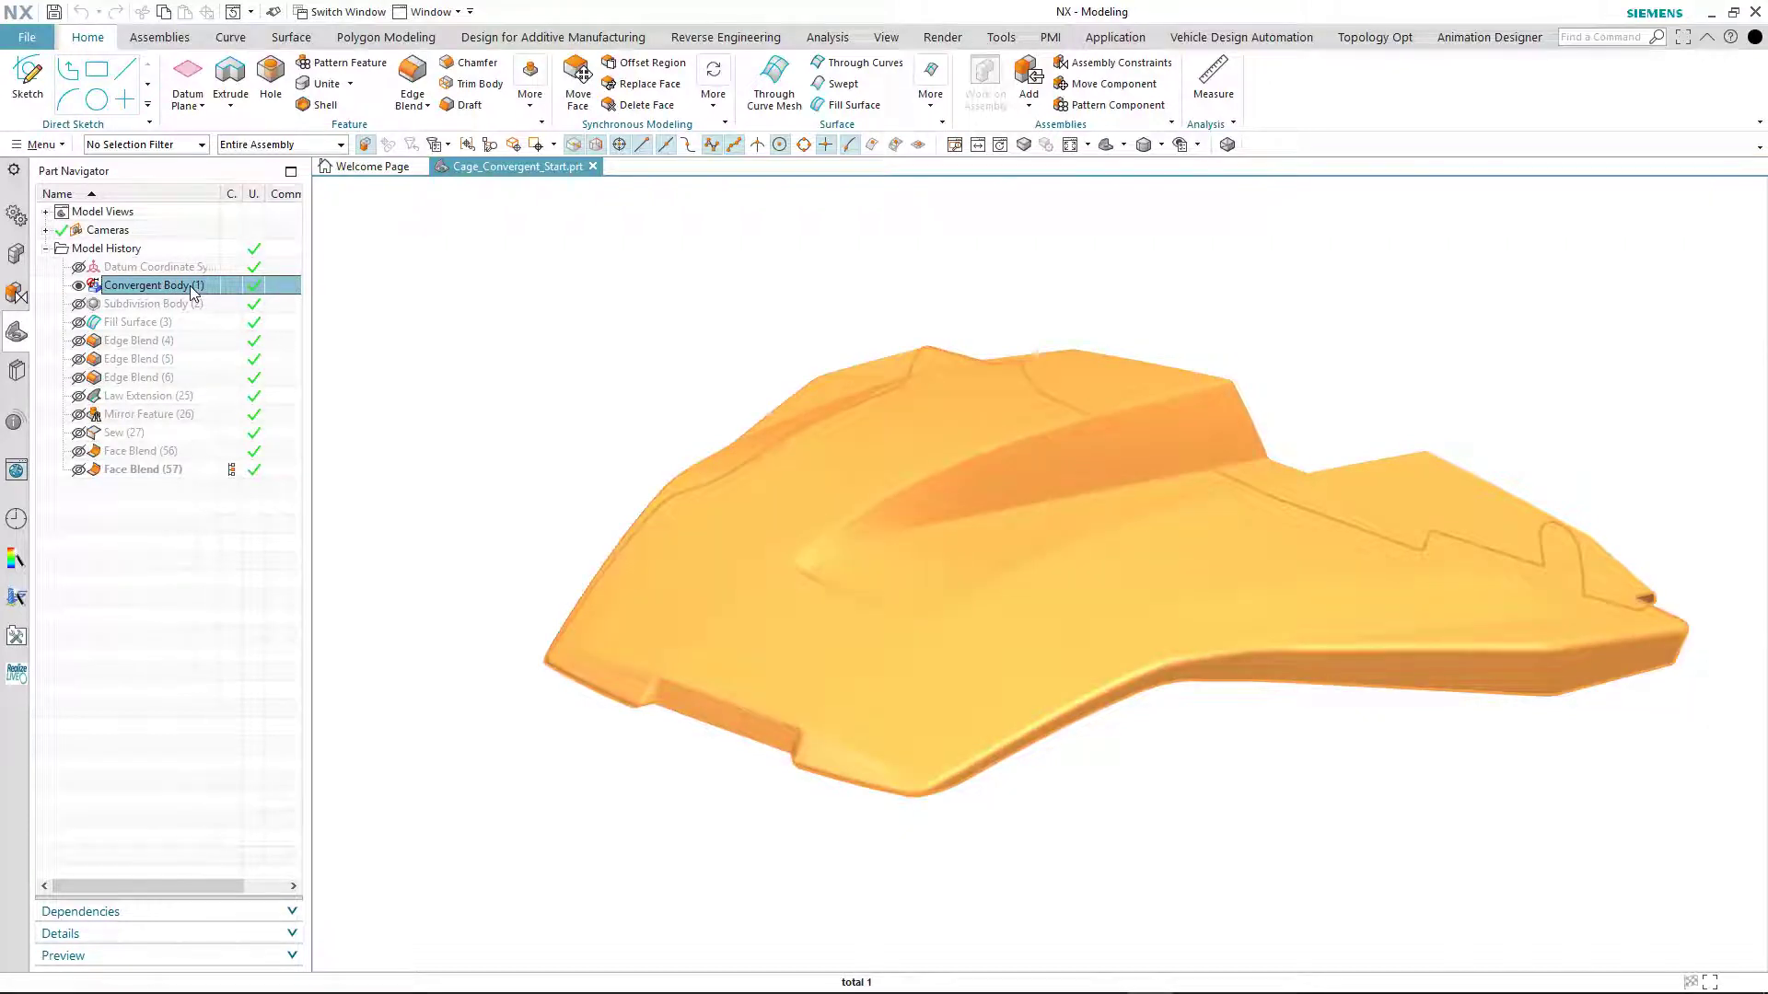
Step: Set the translucency of the convergent body to about 75 and show the Face Blend (57) body
{"action": "left_click", "coordinate": [435, 301]}
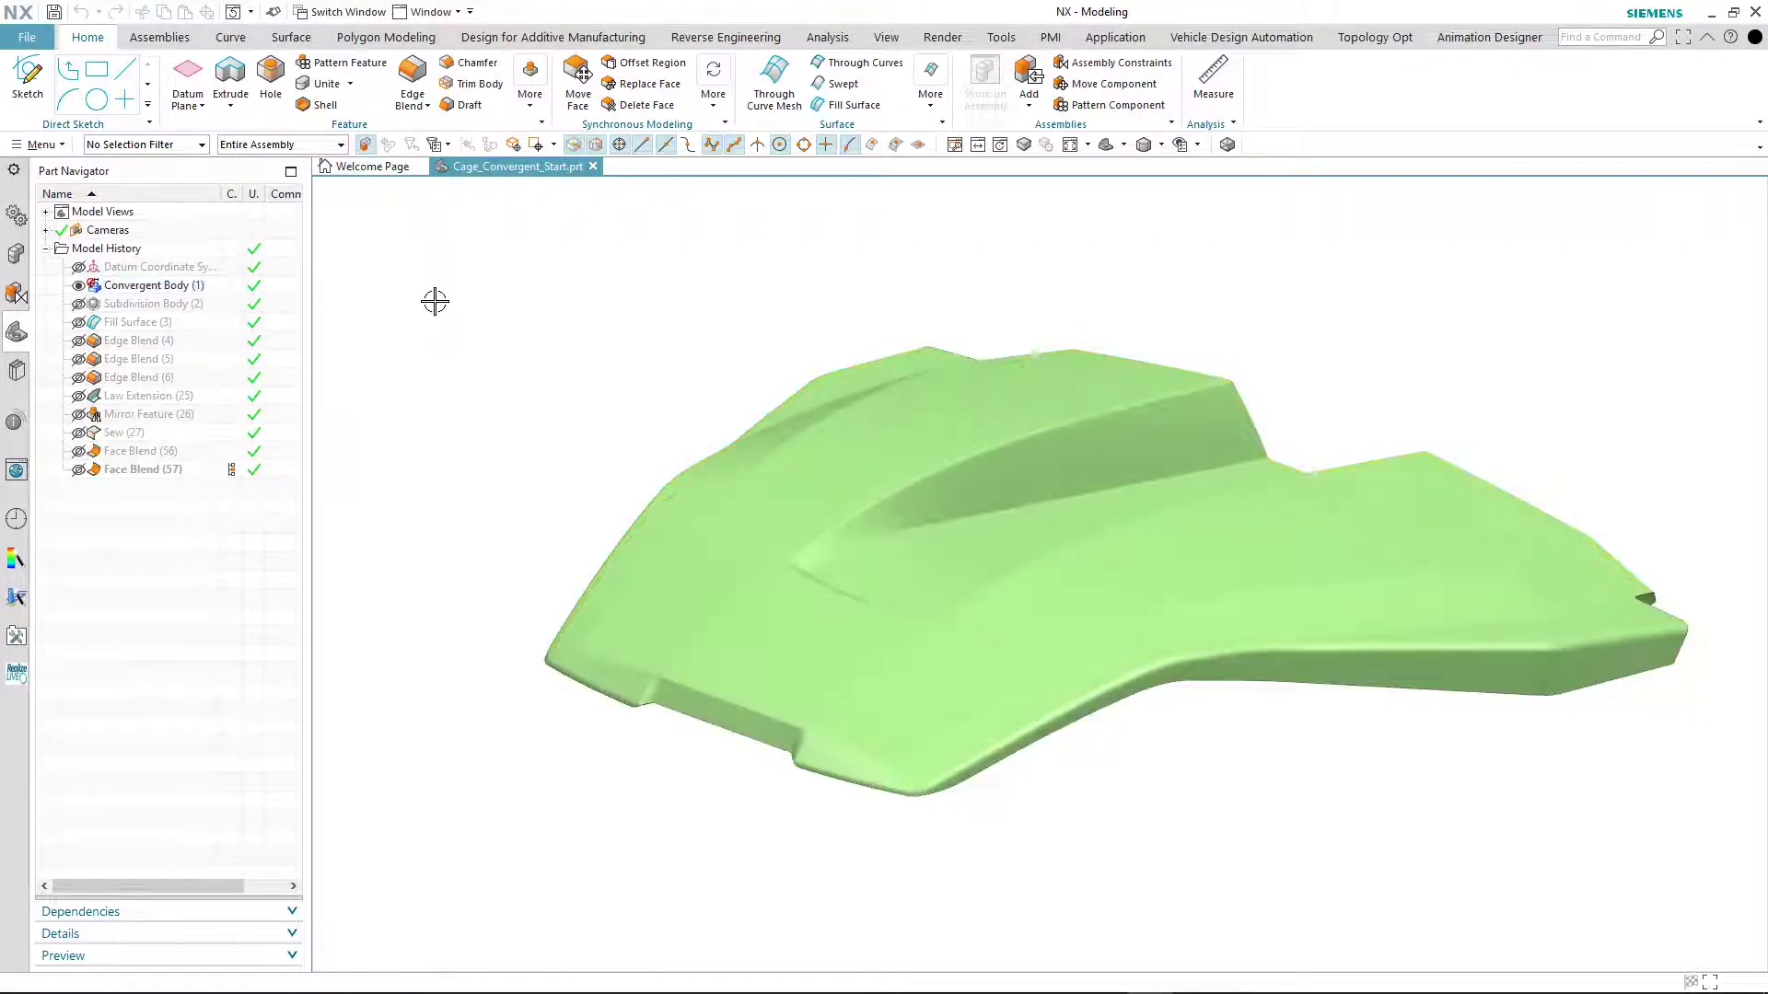
{"action": "key", "text": "ctrl+j"}
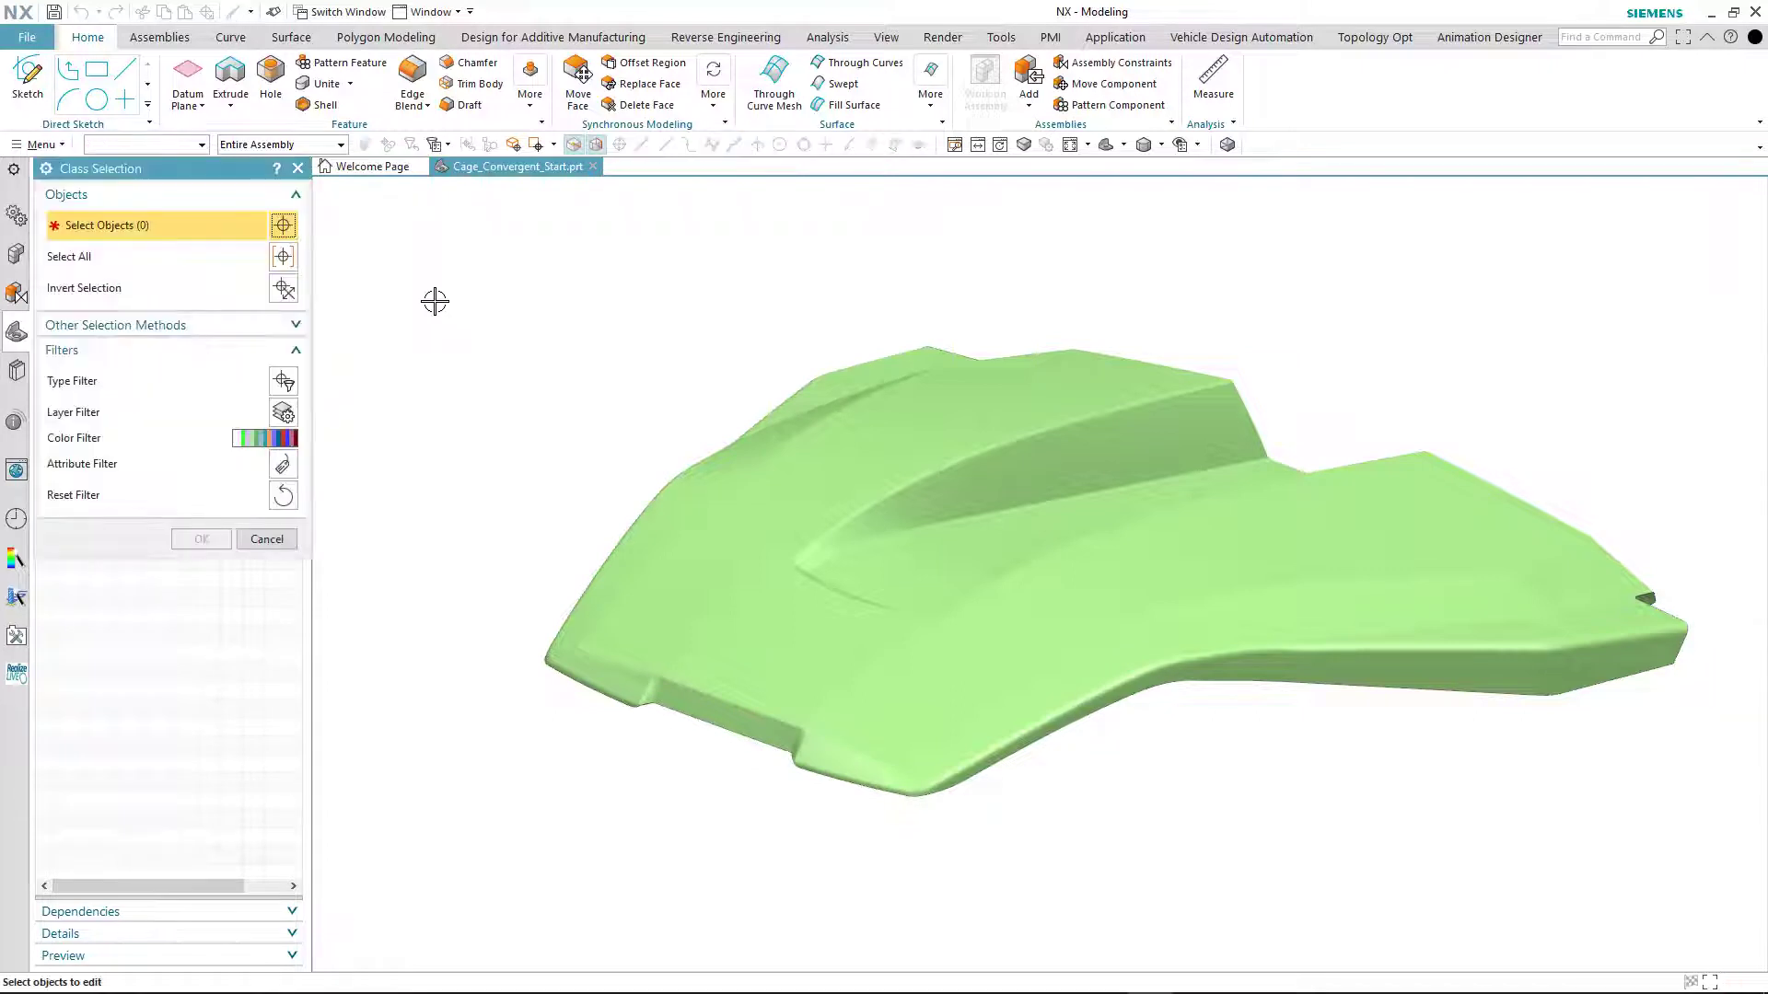
{"action": "left_click", "coordinate": [715, 504]}
{"action": "middle_click", "coordinate": [580, 343]}
{"action": "left_click_drag", "start_coordinate": [71, 433], "coordinate": [219, 440]}
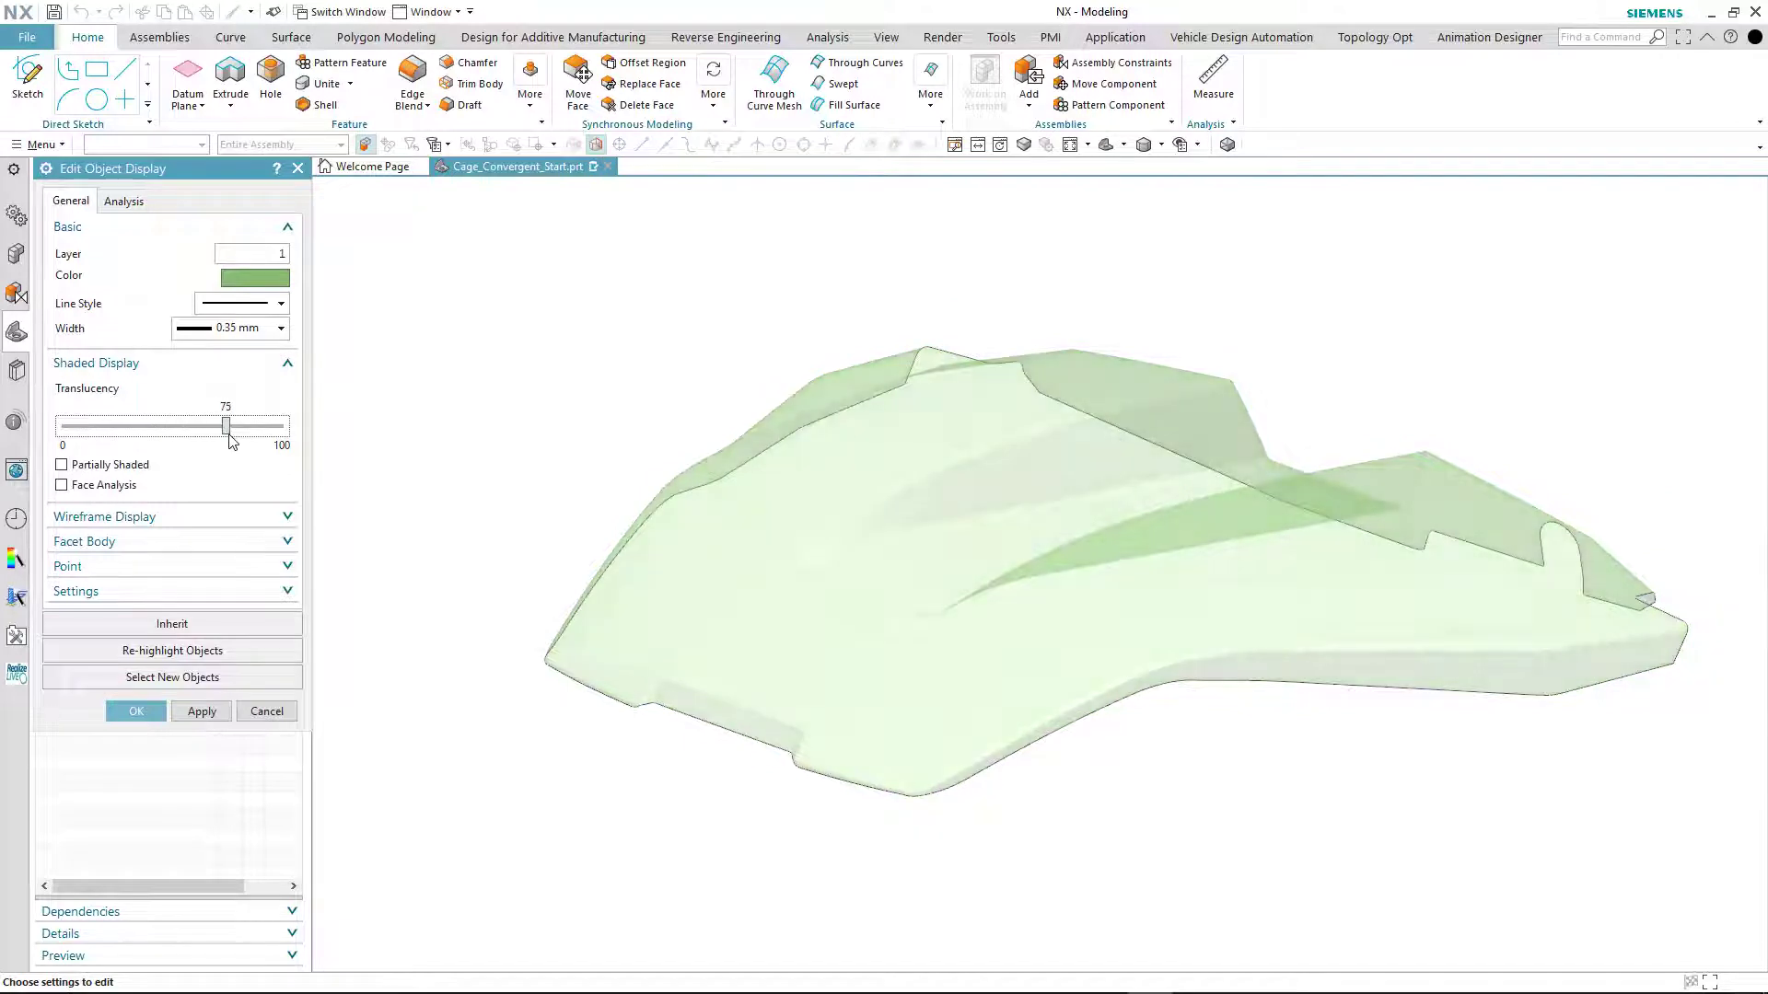
{"action": "left_click", "coordinate": [150, 711]}
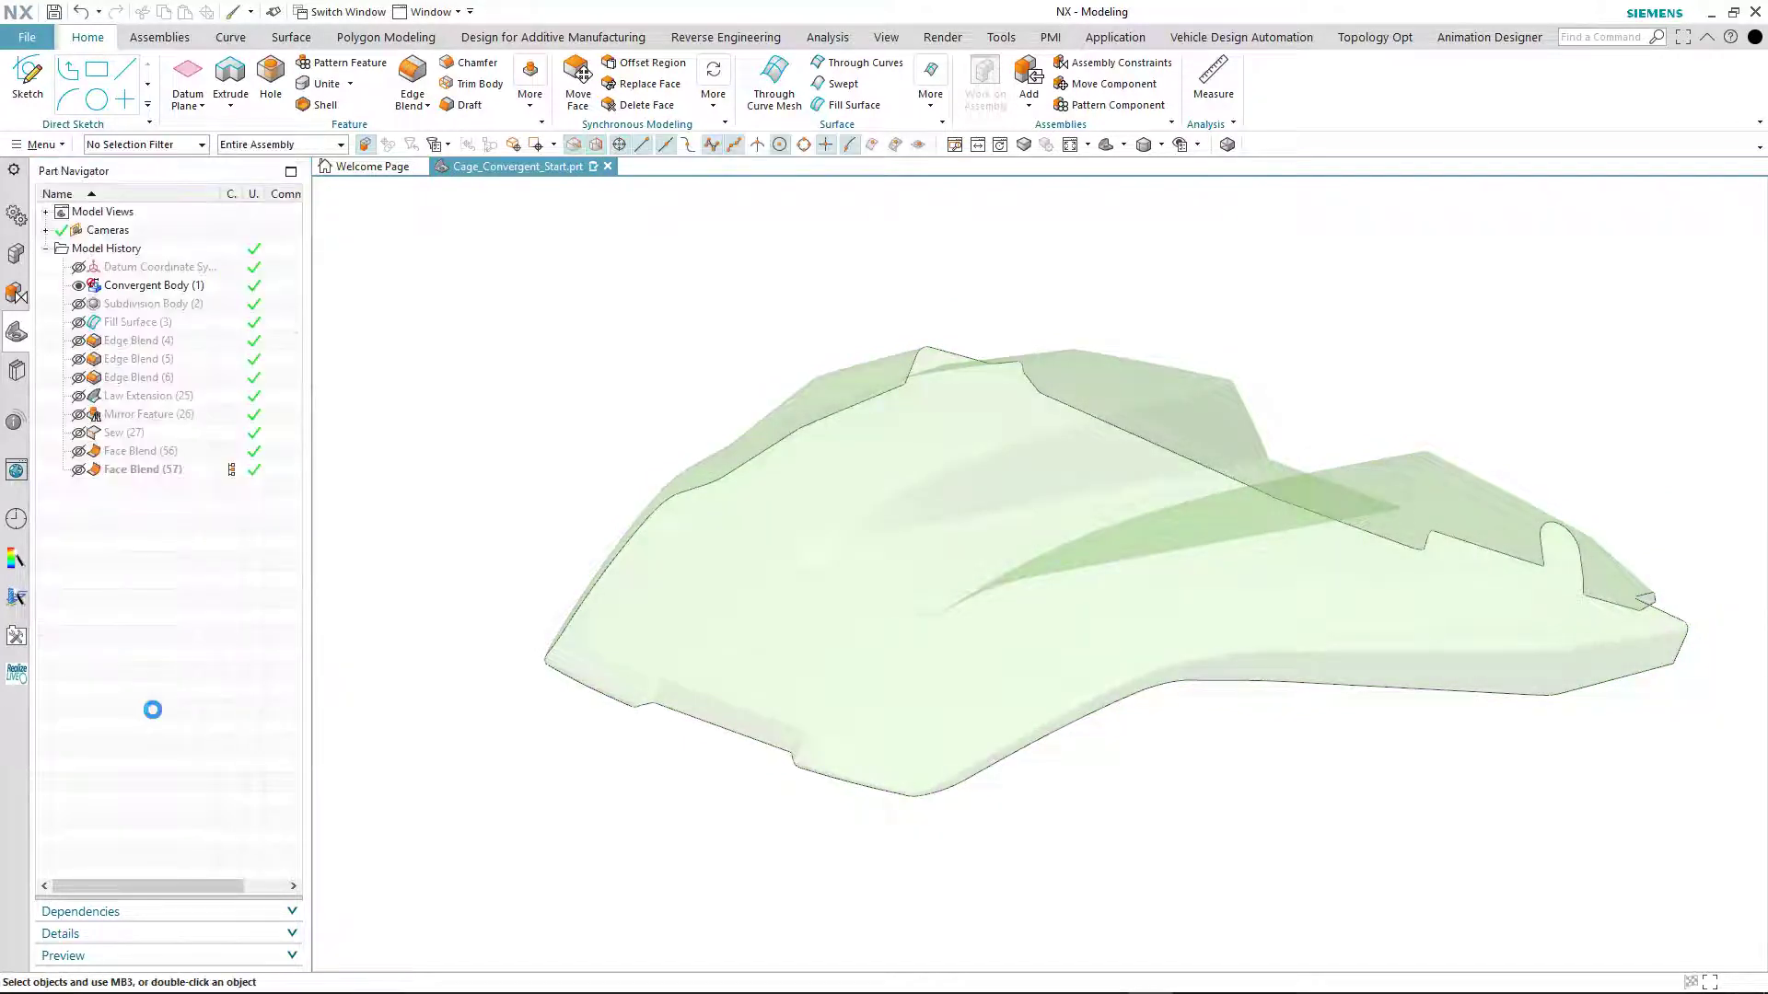
{"action": "left_click", "coordinate": [79, 471]}
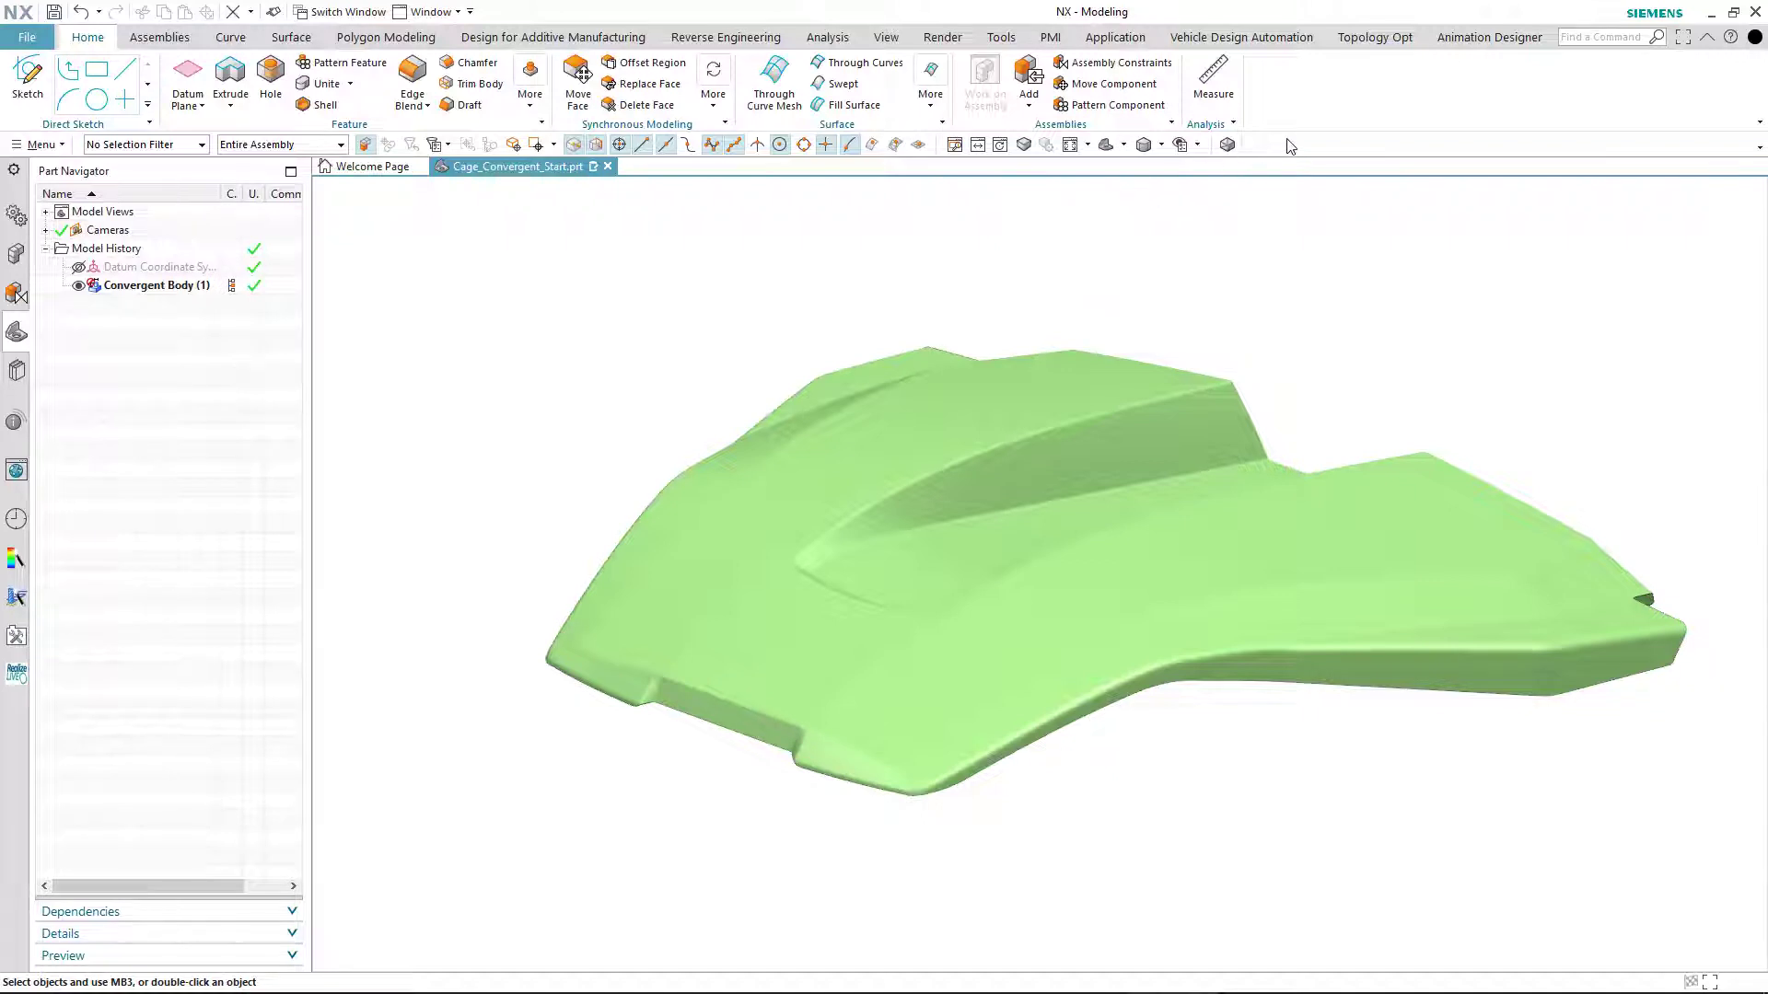
Step: Set the shaded display translucency of the convergent sheet body to about 72
{"action": "key", "text": "ctrl+j"}
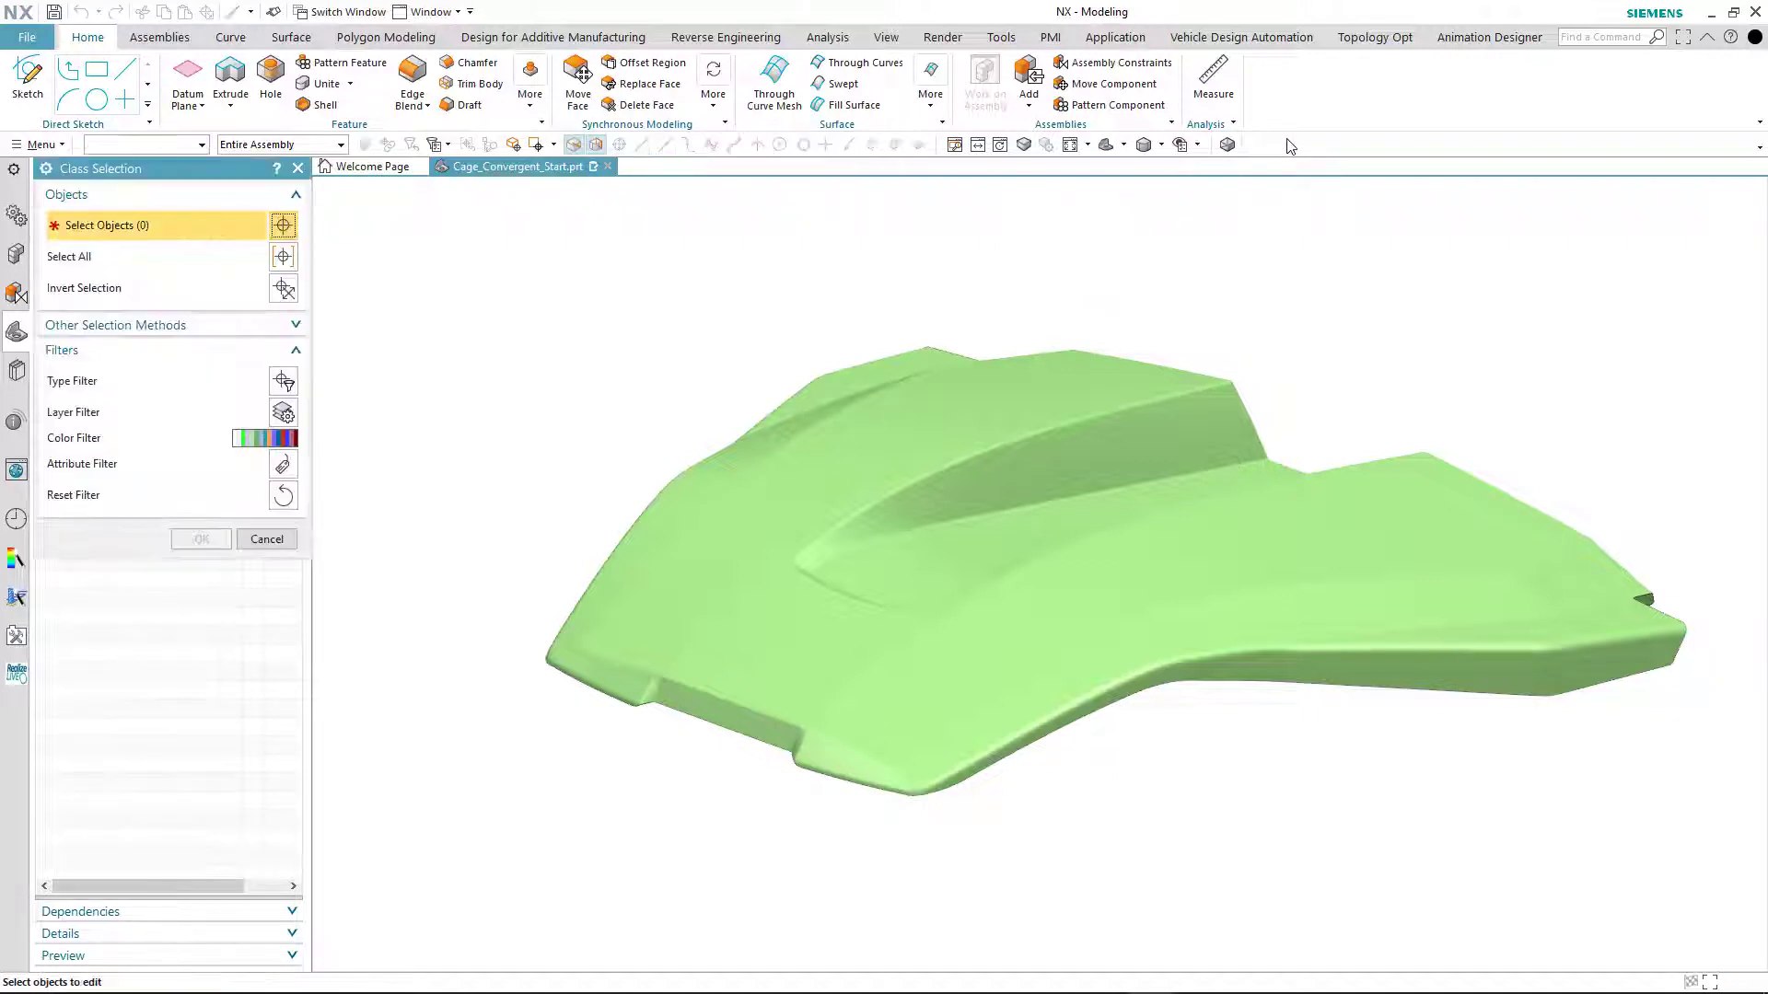
{"action": "left_click", "coordinate": [1013, 412]}
{"action": "middle_click", "coordinate": [731, 323]}
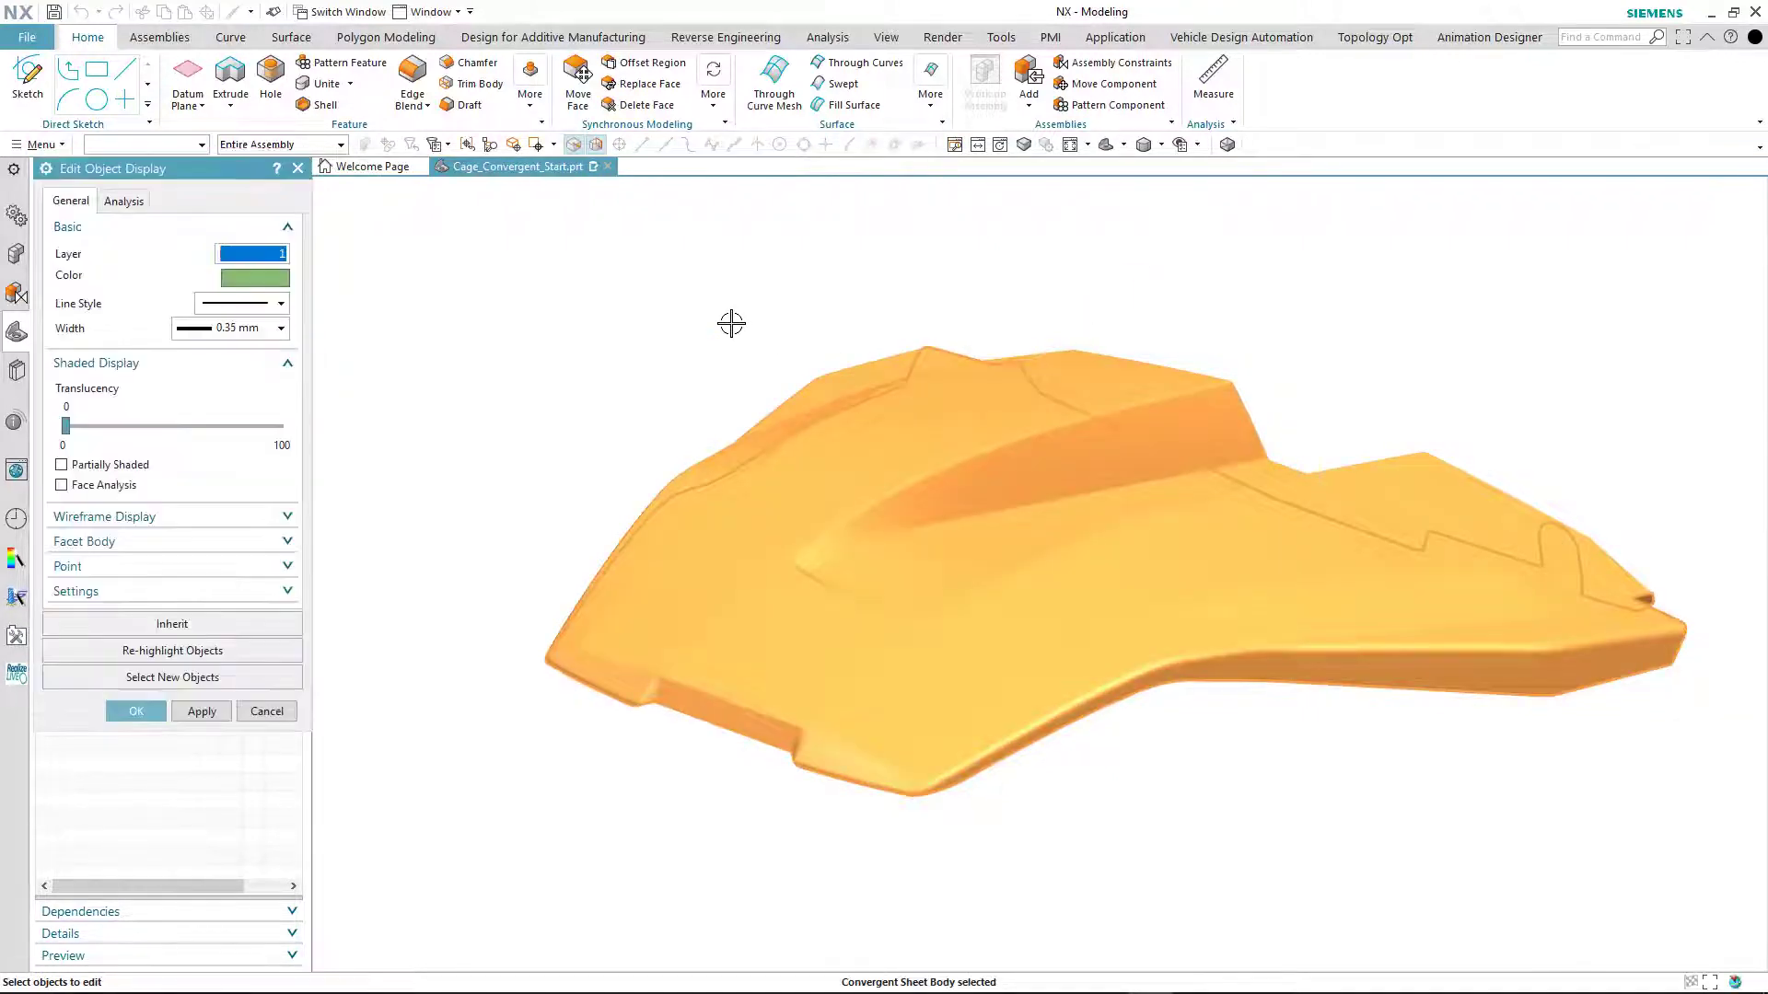
{"action": "left_click_drag", "start_coordinate": [67, 431], "coordinate": [226, 438]}
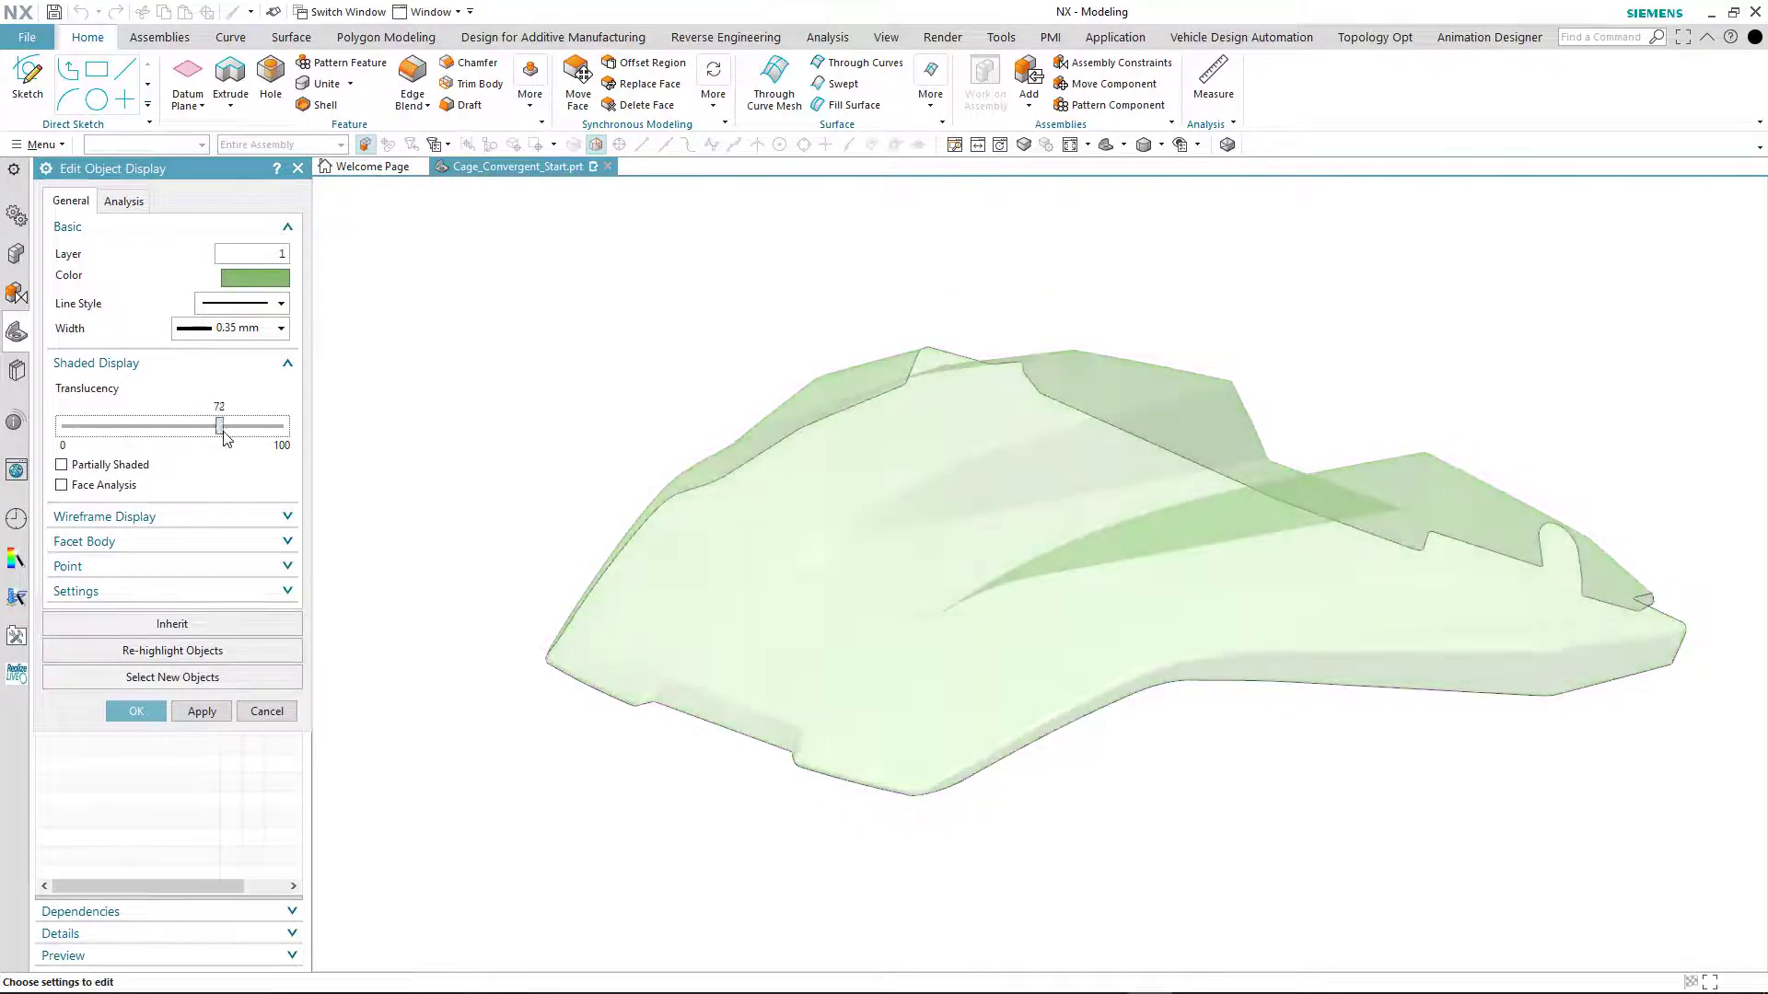
{"action": "left_click", "coordinate": [148, 713]}
Step: Display the facet edges of the convergent body and orient the model squarely to the top view
{"action": "left_click", "coordinate": [1229, 147]}
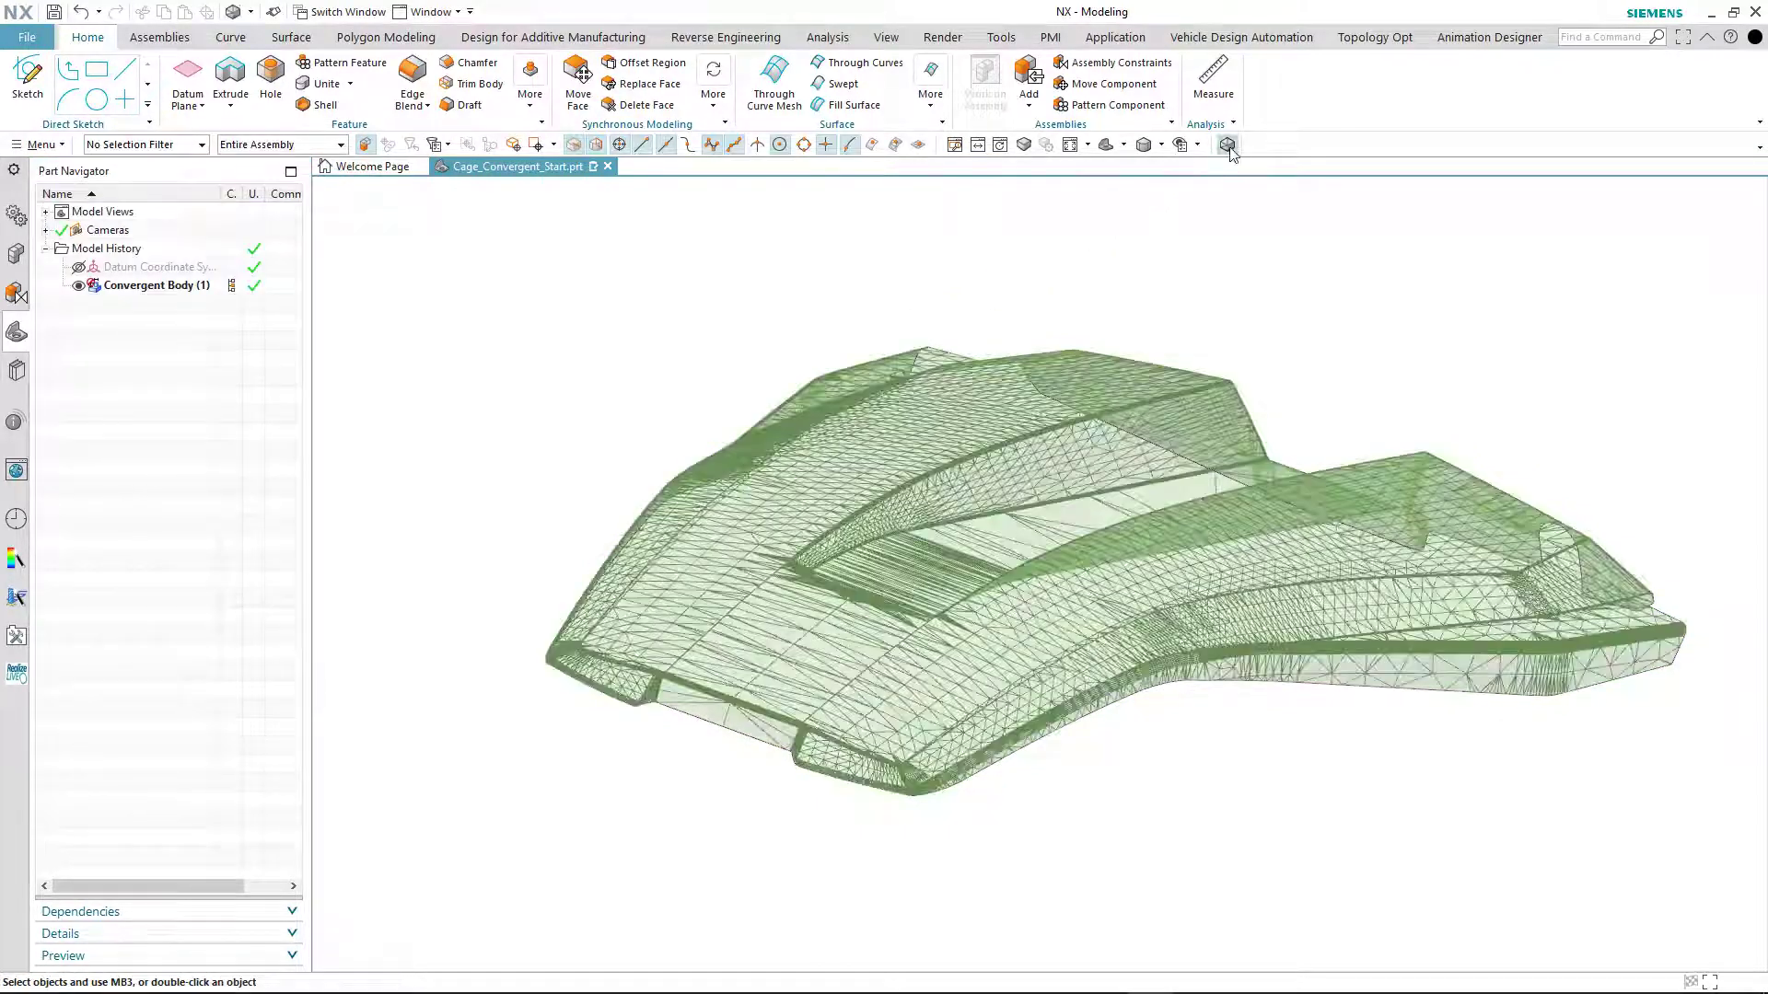
{"action": "key", "text": "End"}
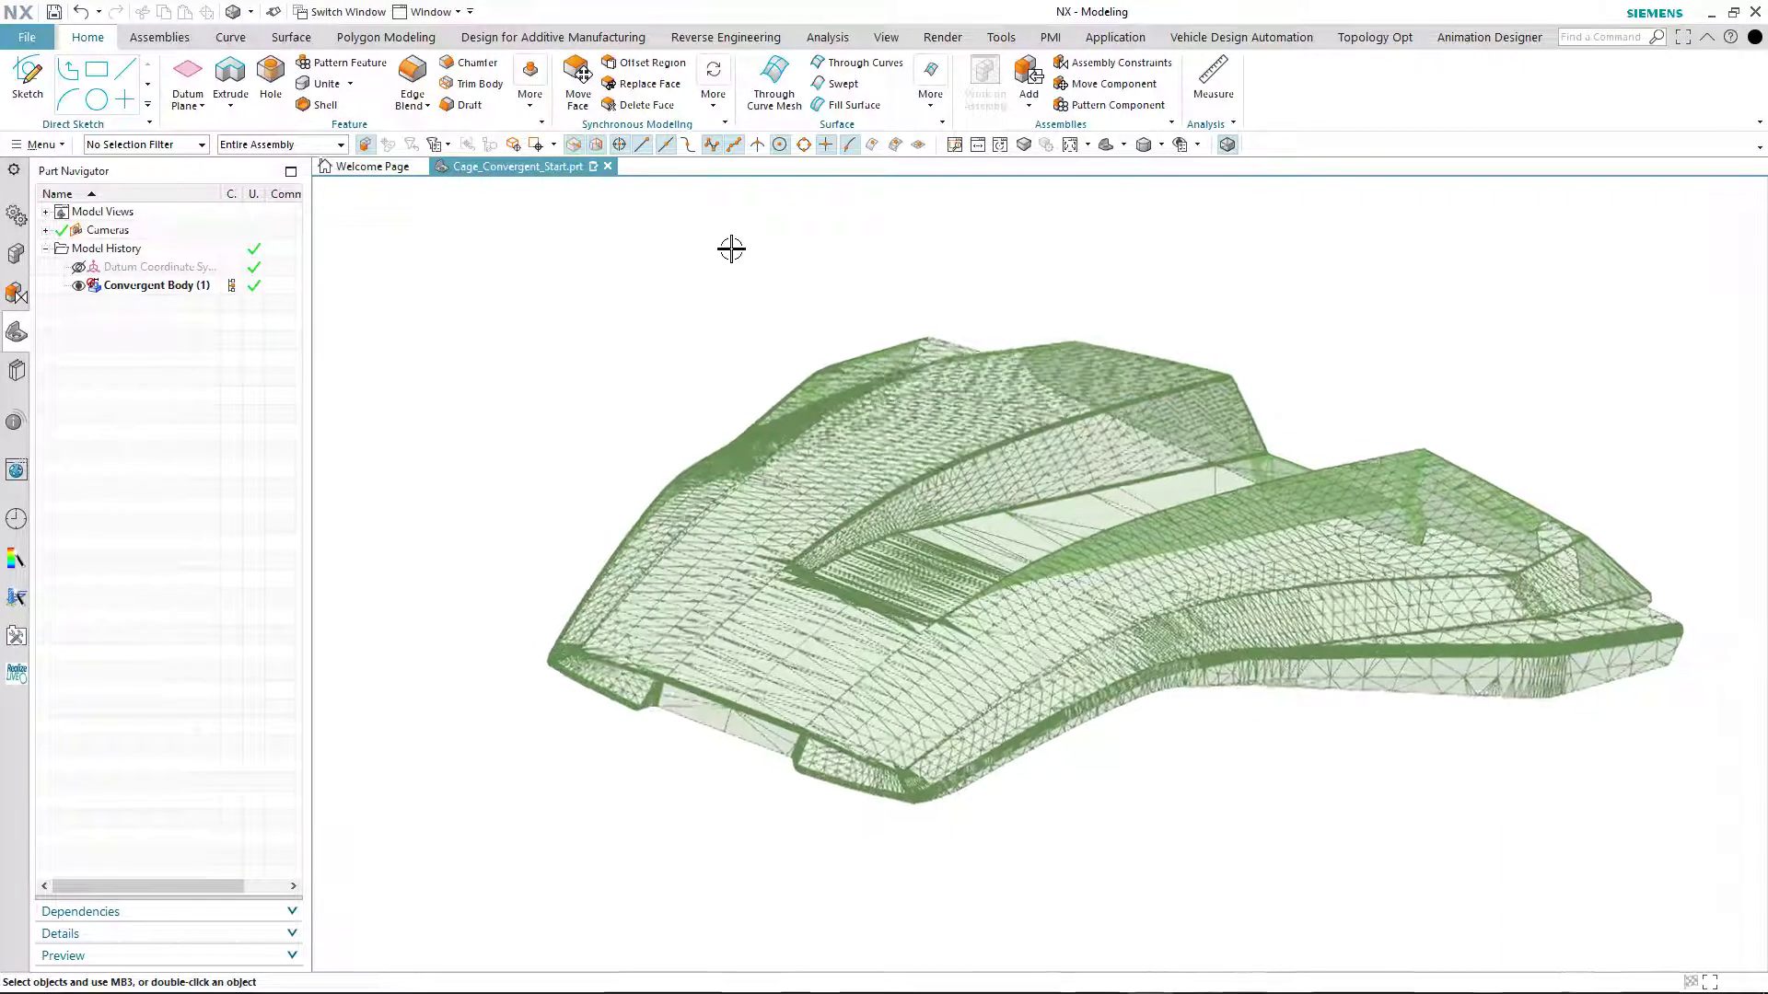
{"action": "key", "text": "ctrl+alt+t"}
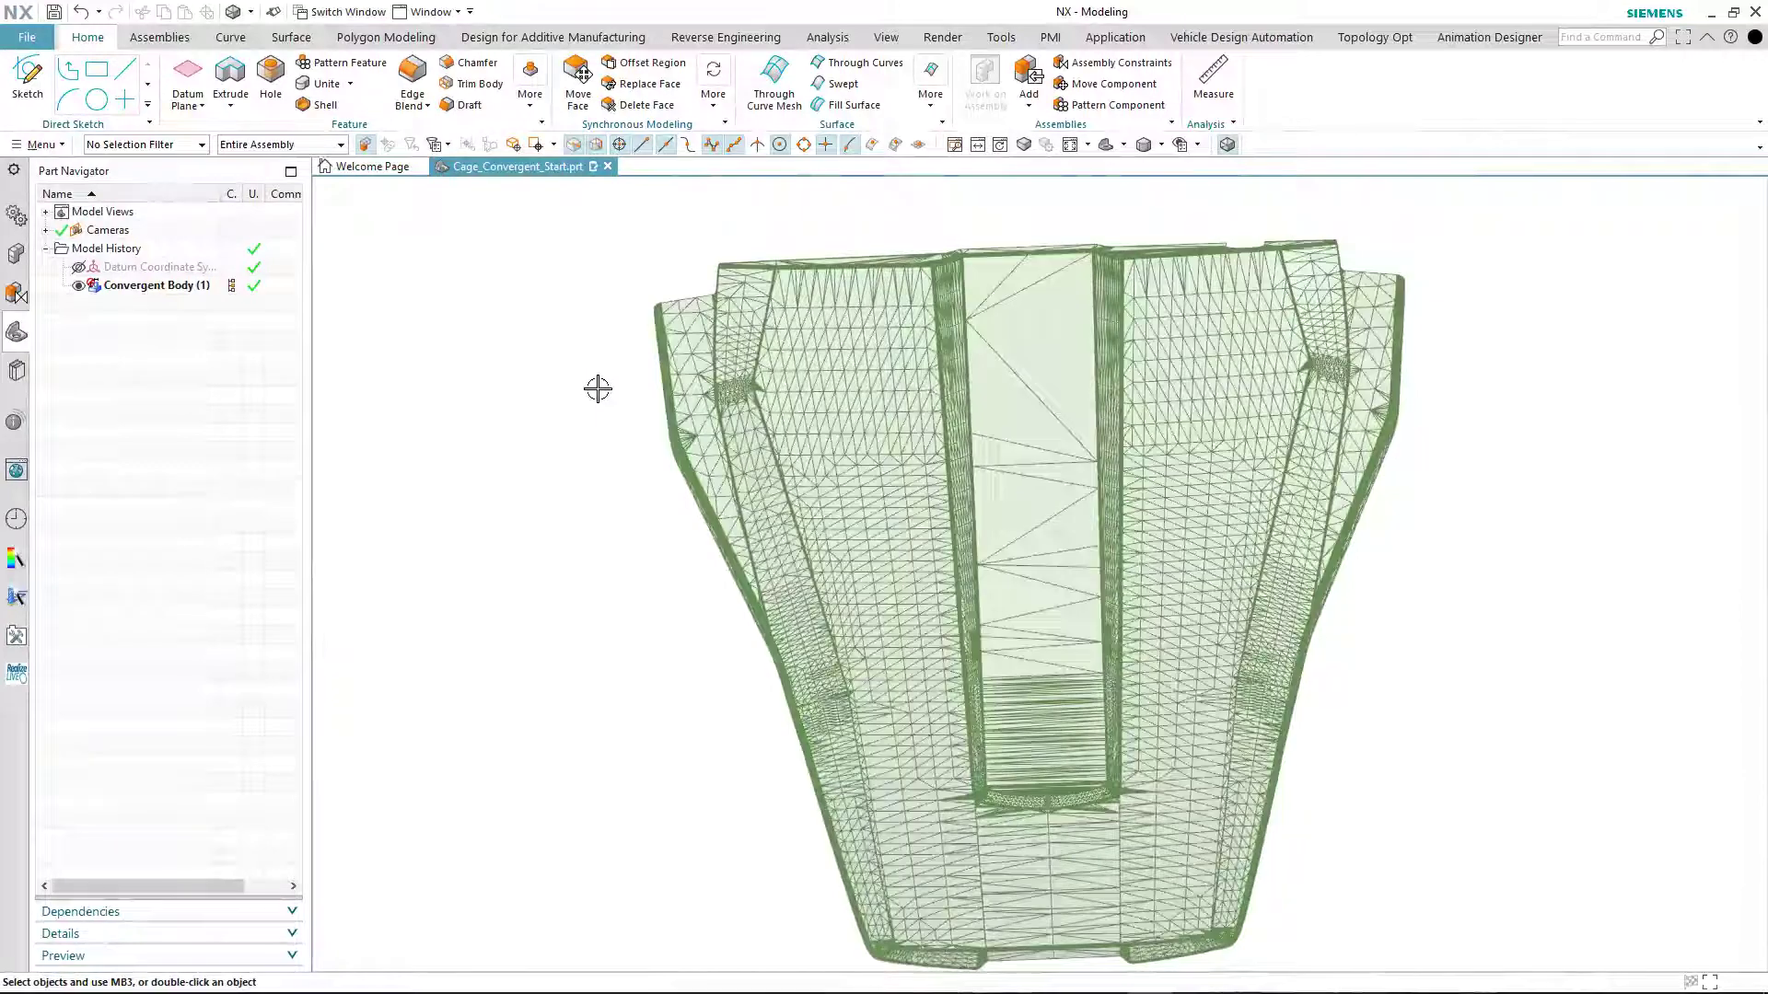
{"action": "key", "text": "F8"}
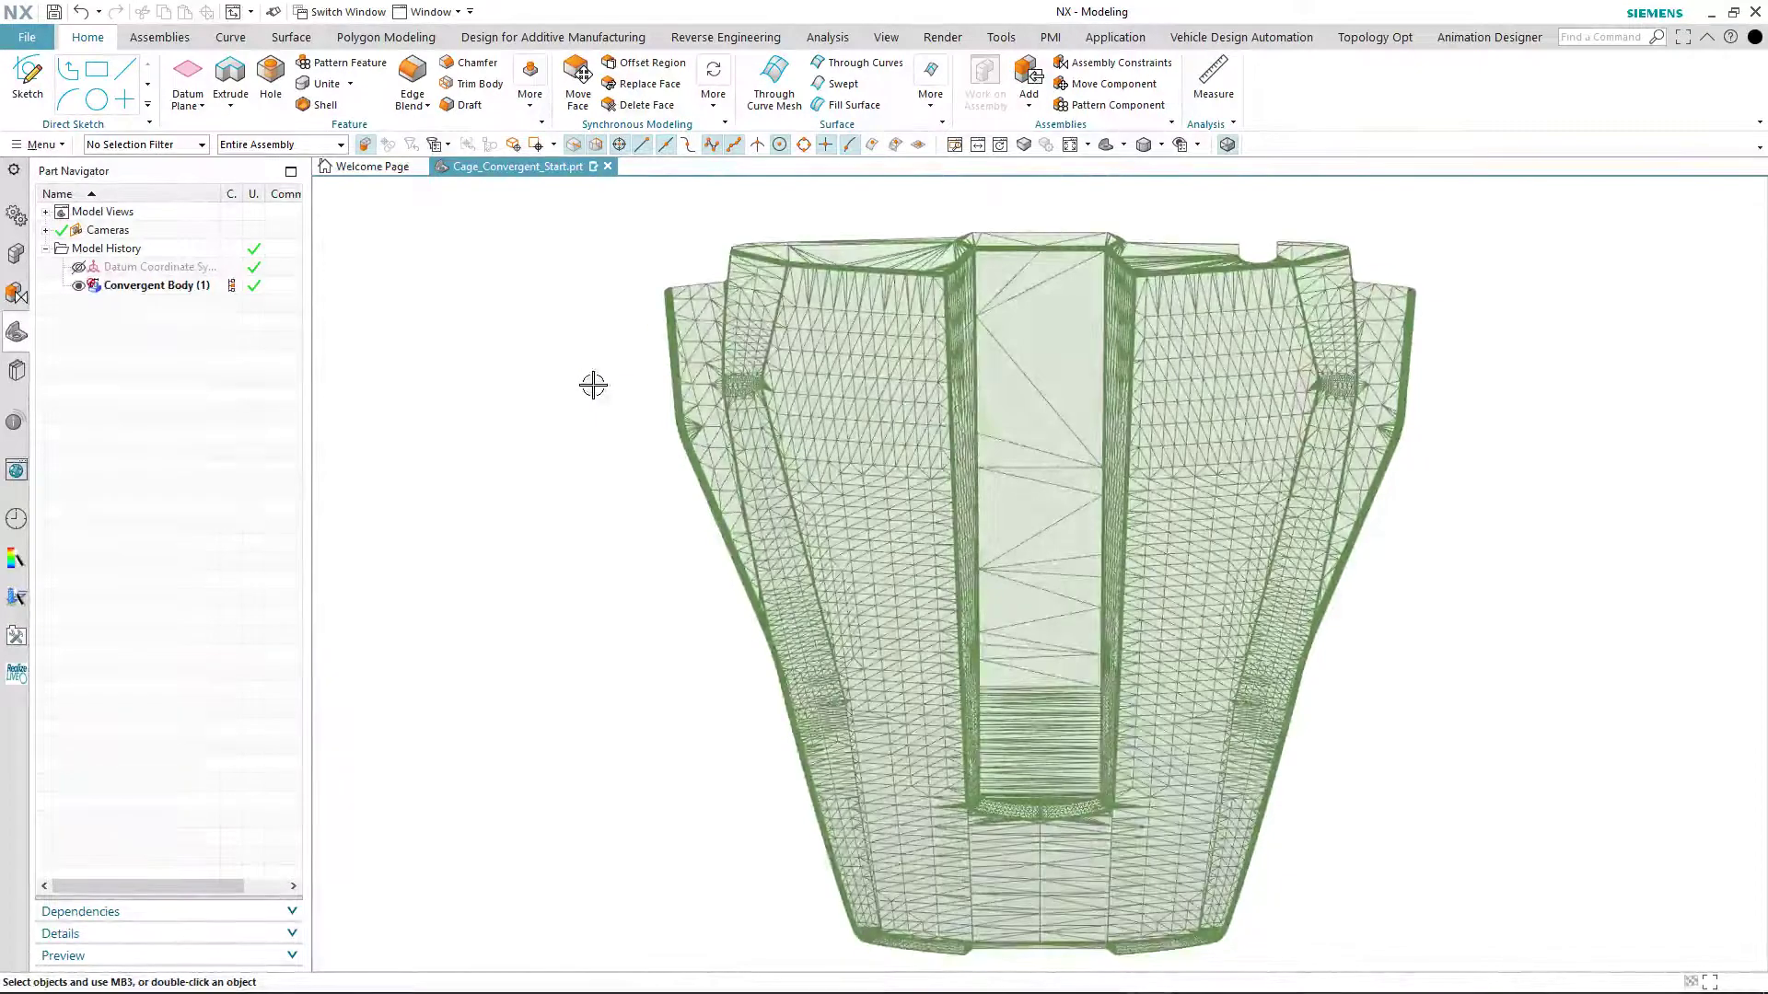
Step: Enter NX Realize Shape and draw a quad cage face on facet vertices at the rear end of the panel left of the central channel
{"action": "left_click", "coordinate": [291, 37]}
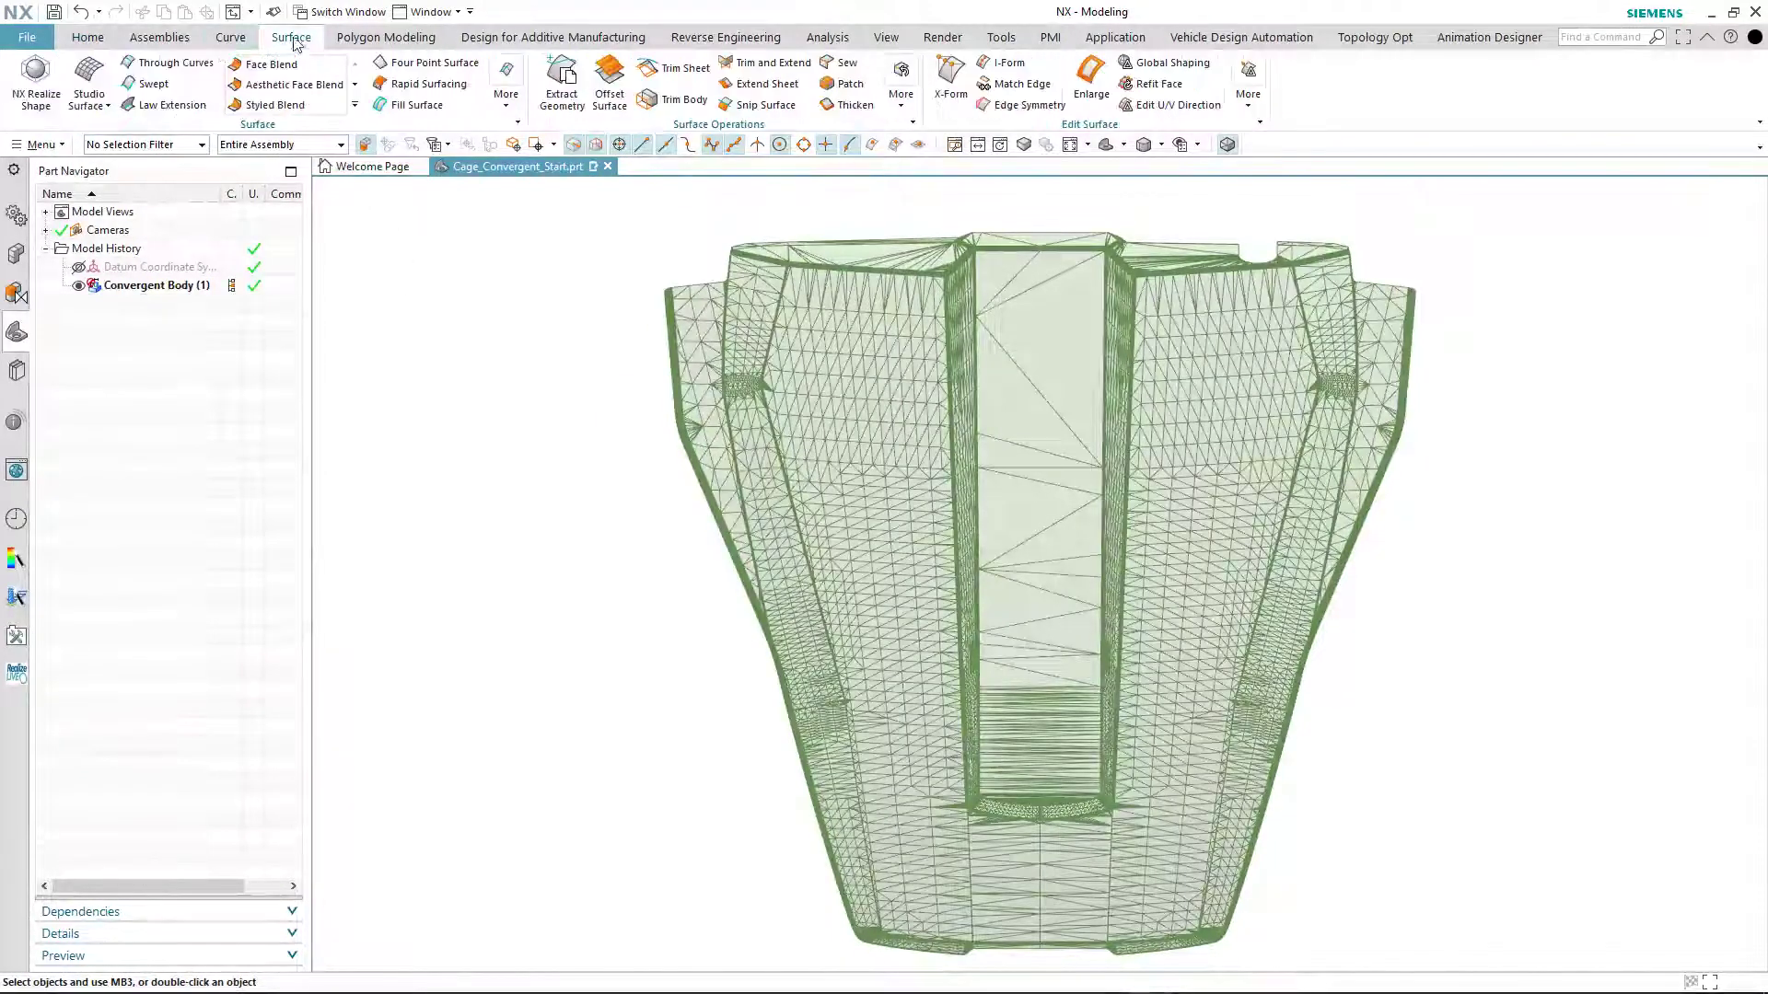
{"action": "left_click", "coordinate": [34, 97]}
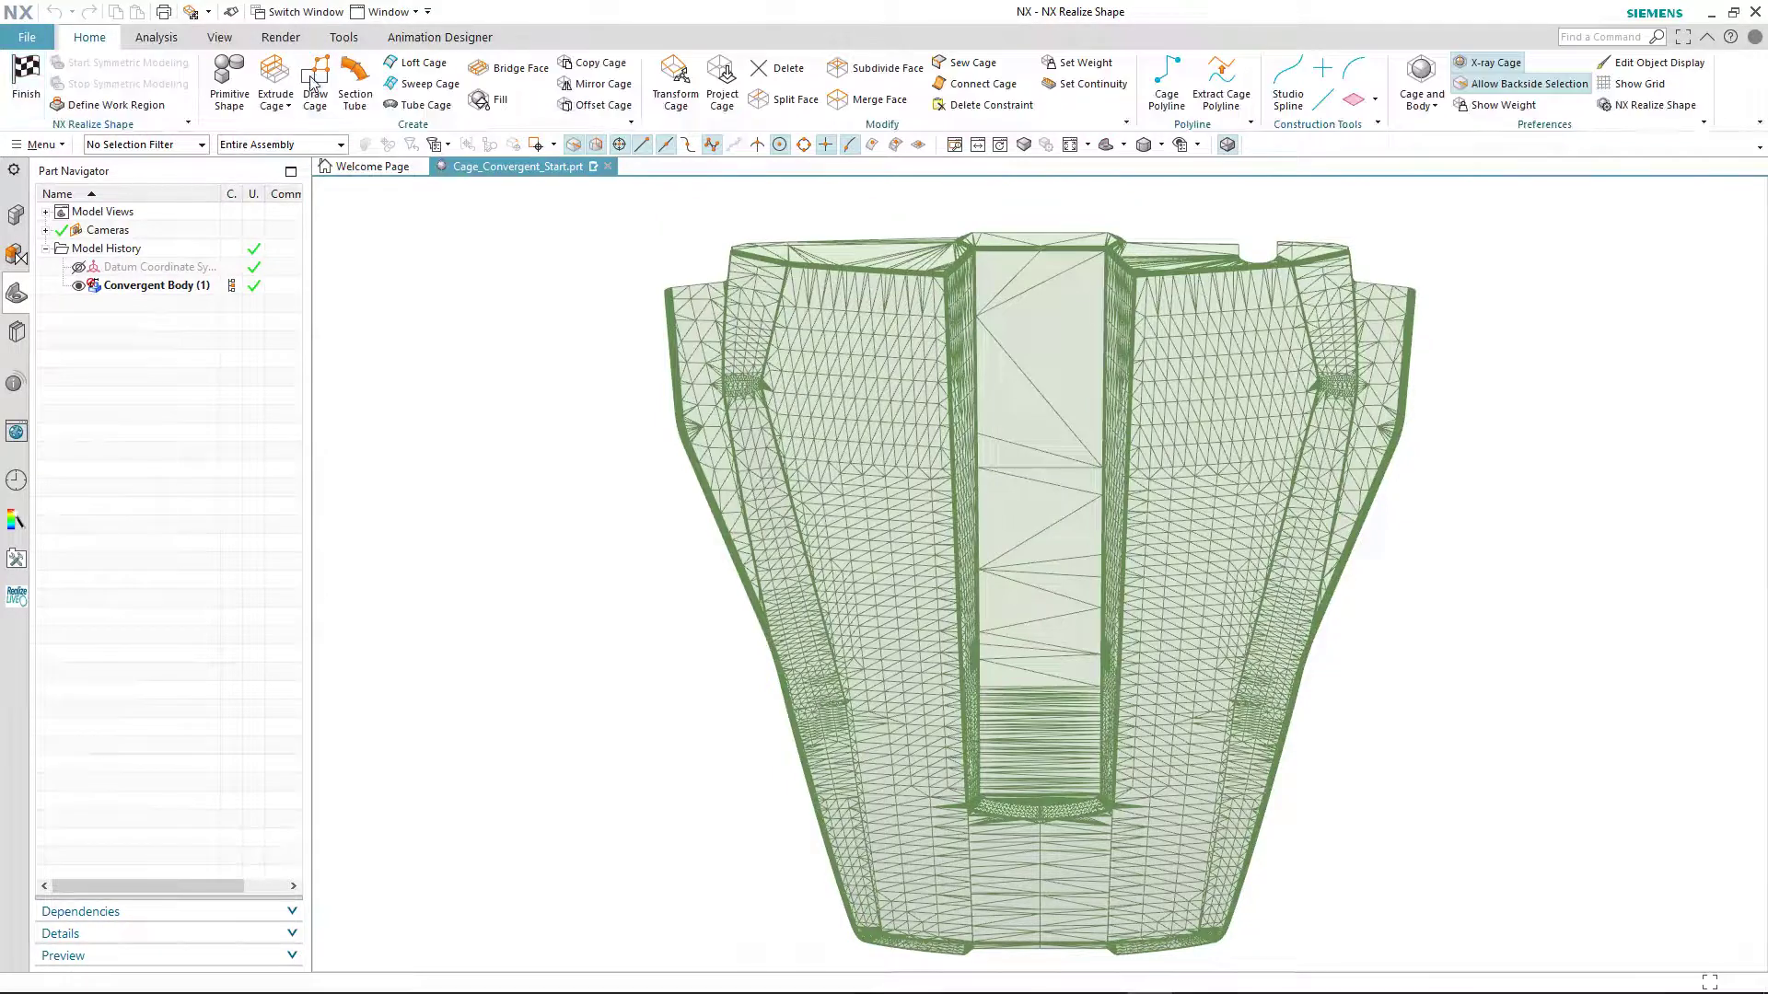
{"action": "left_click", "coordinate": [314, 83]}
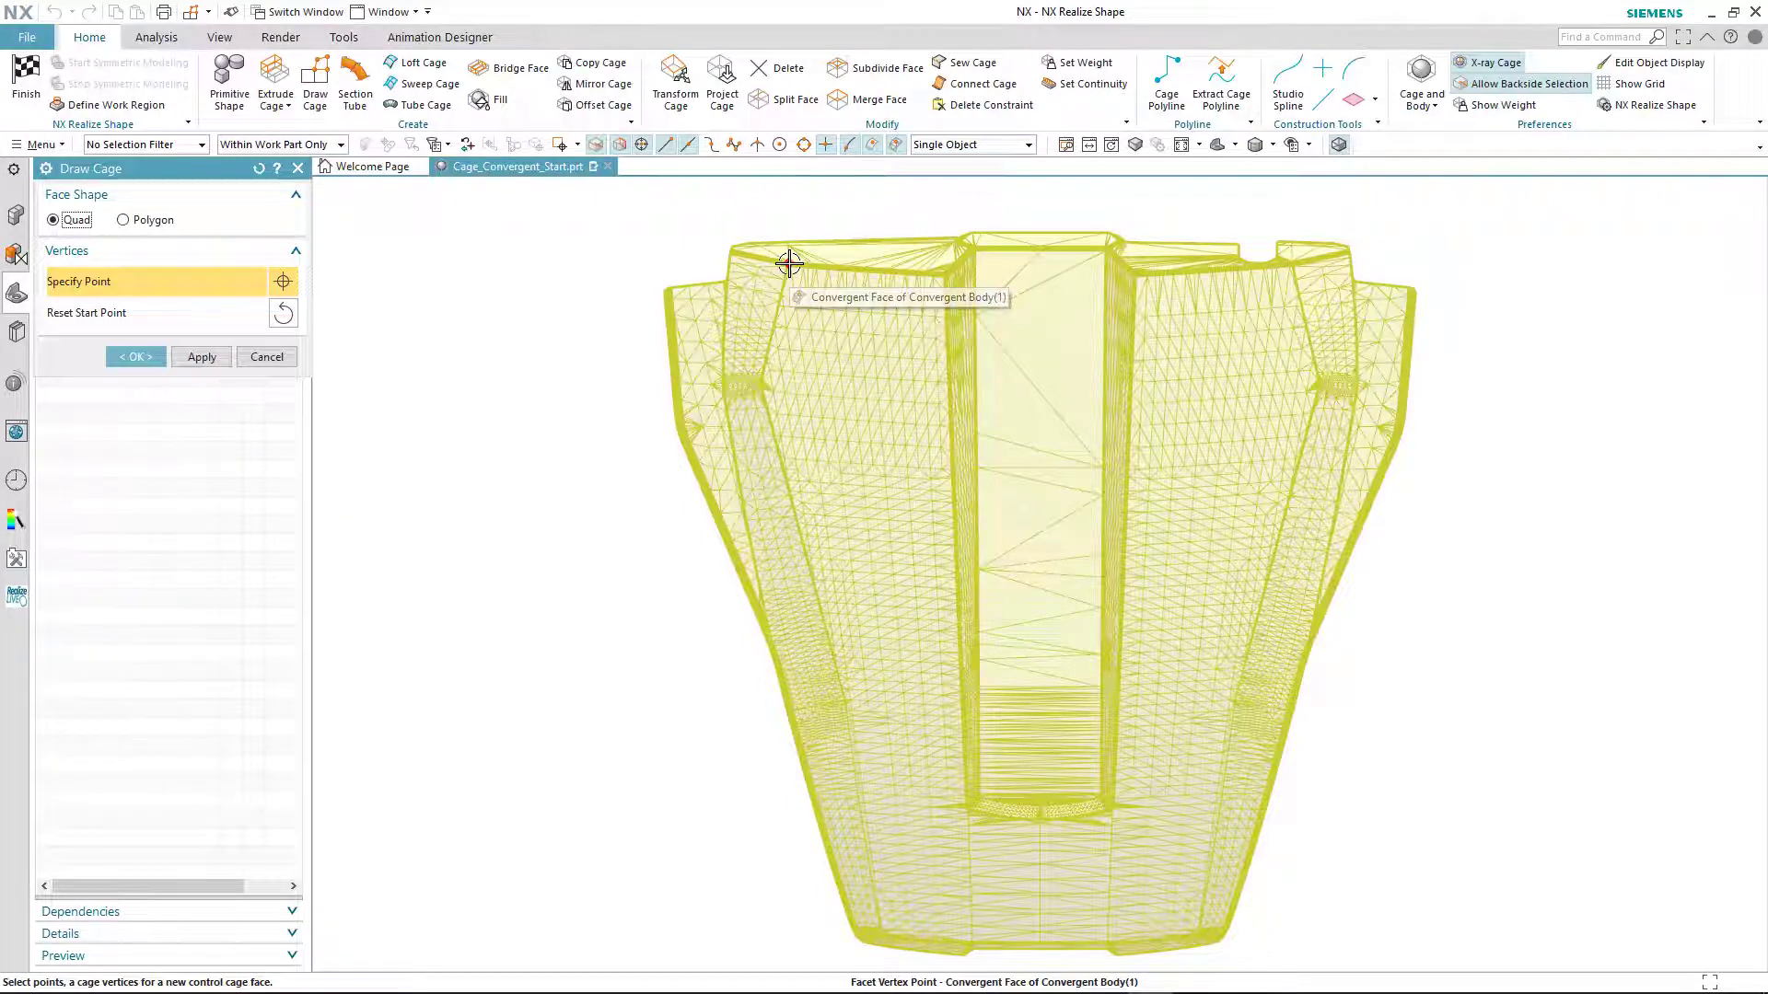
{"action": "left_click", "coordinate": [788, 263]}
{"action": "left_click", "coordinate": [942, 279]}
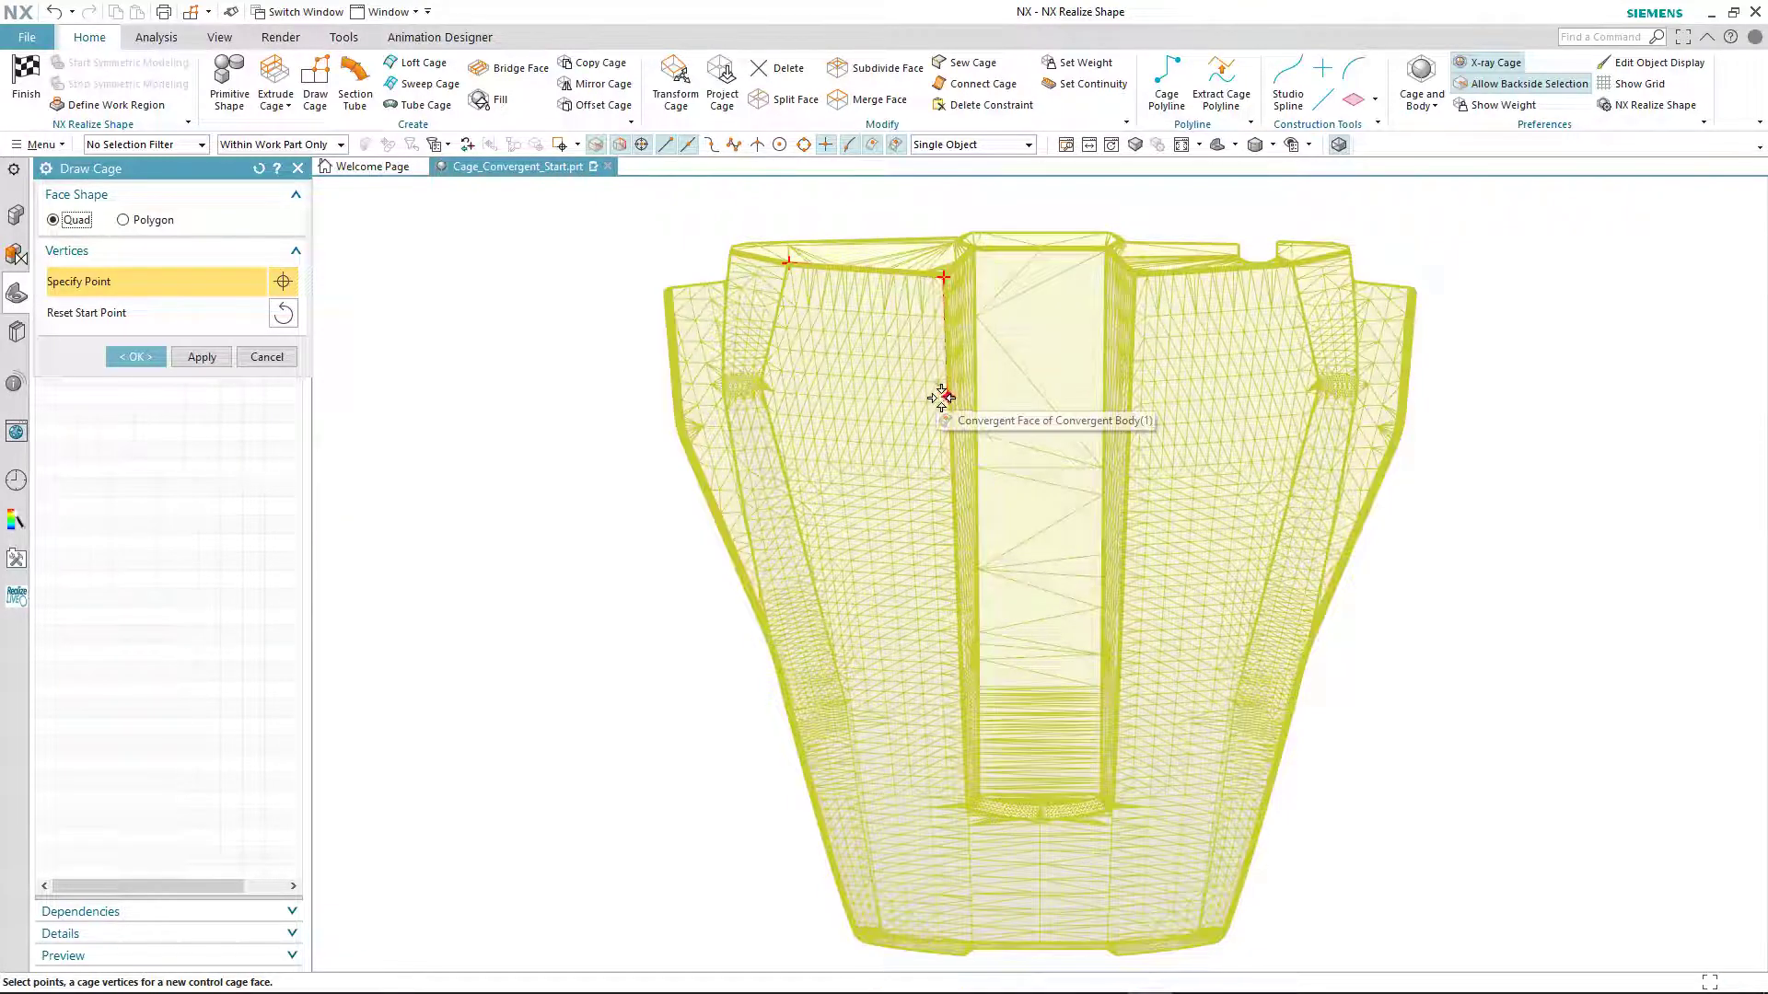
{"action": "left_click", "coordinate": [948, 407]}
{"action": "left_click", "coordinate": [762, 392]}
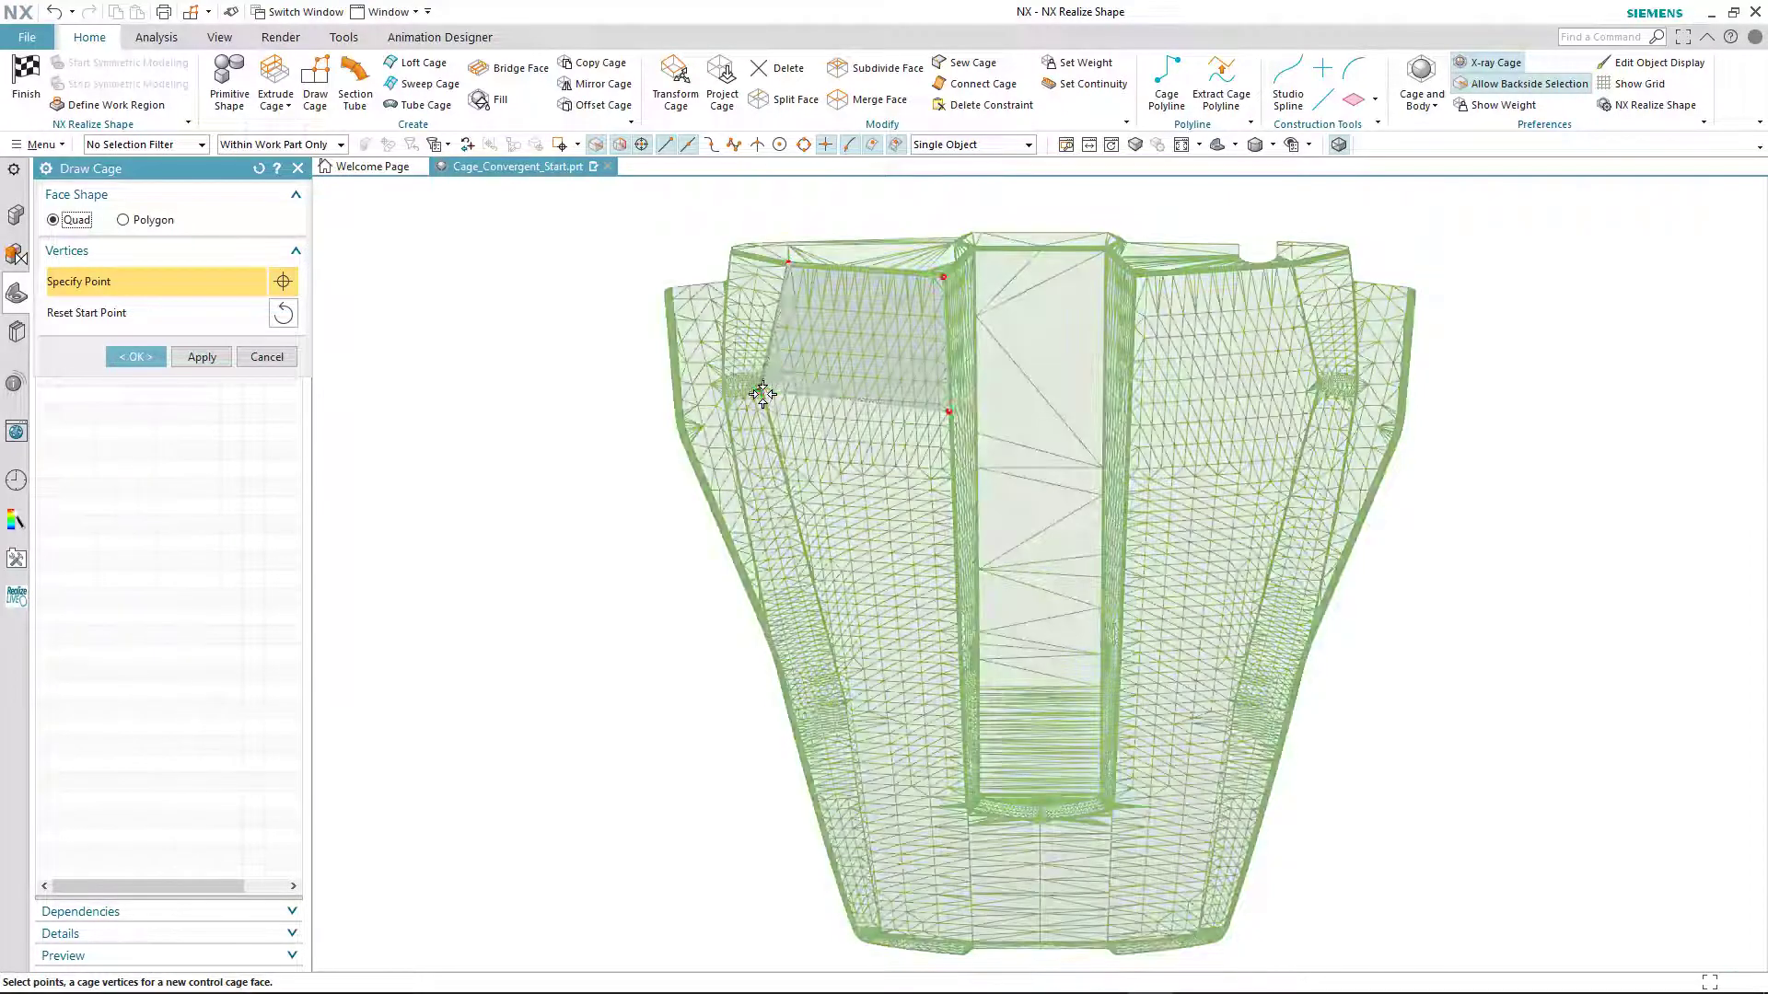
Step: Extend the cage with three connected quad faces down the left panel, snapping the vertices to facet points along its two long edges
{"action": "left_click", "coordinate": [796, 509]}
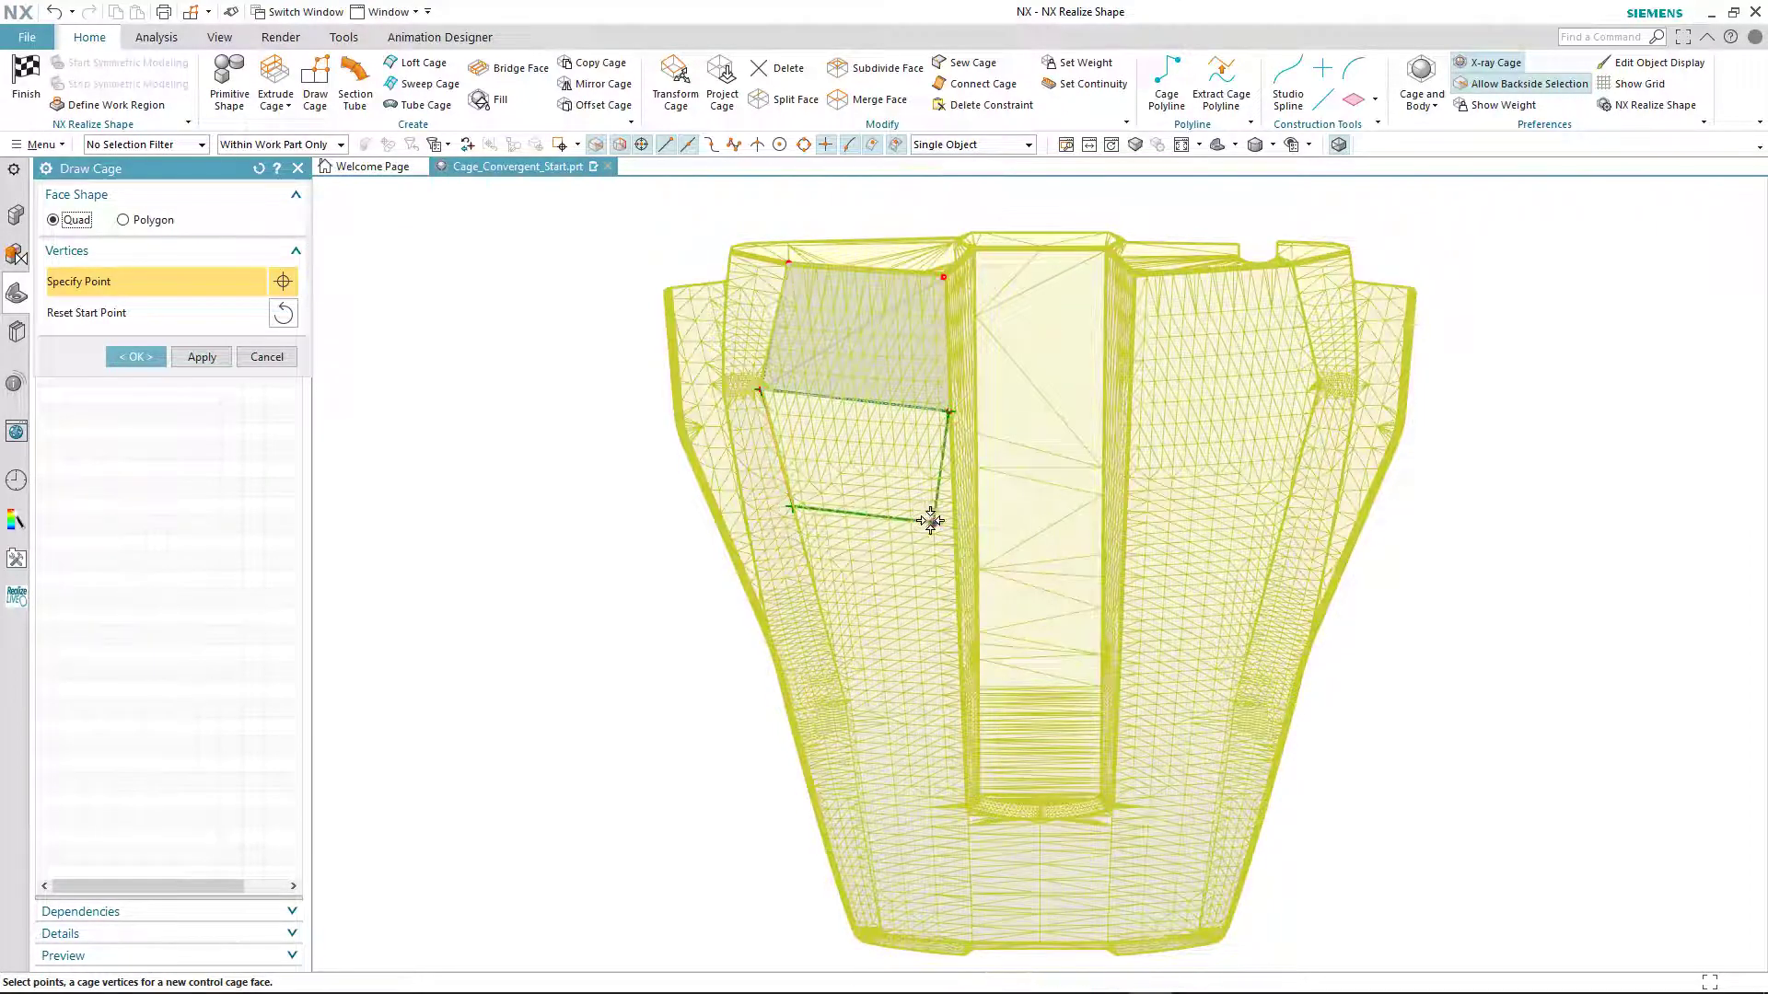
{"action": "left_click", "coordinate": [948, 525]}
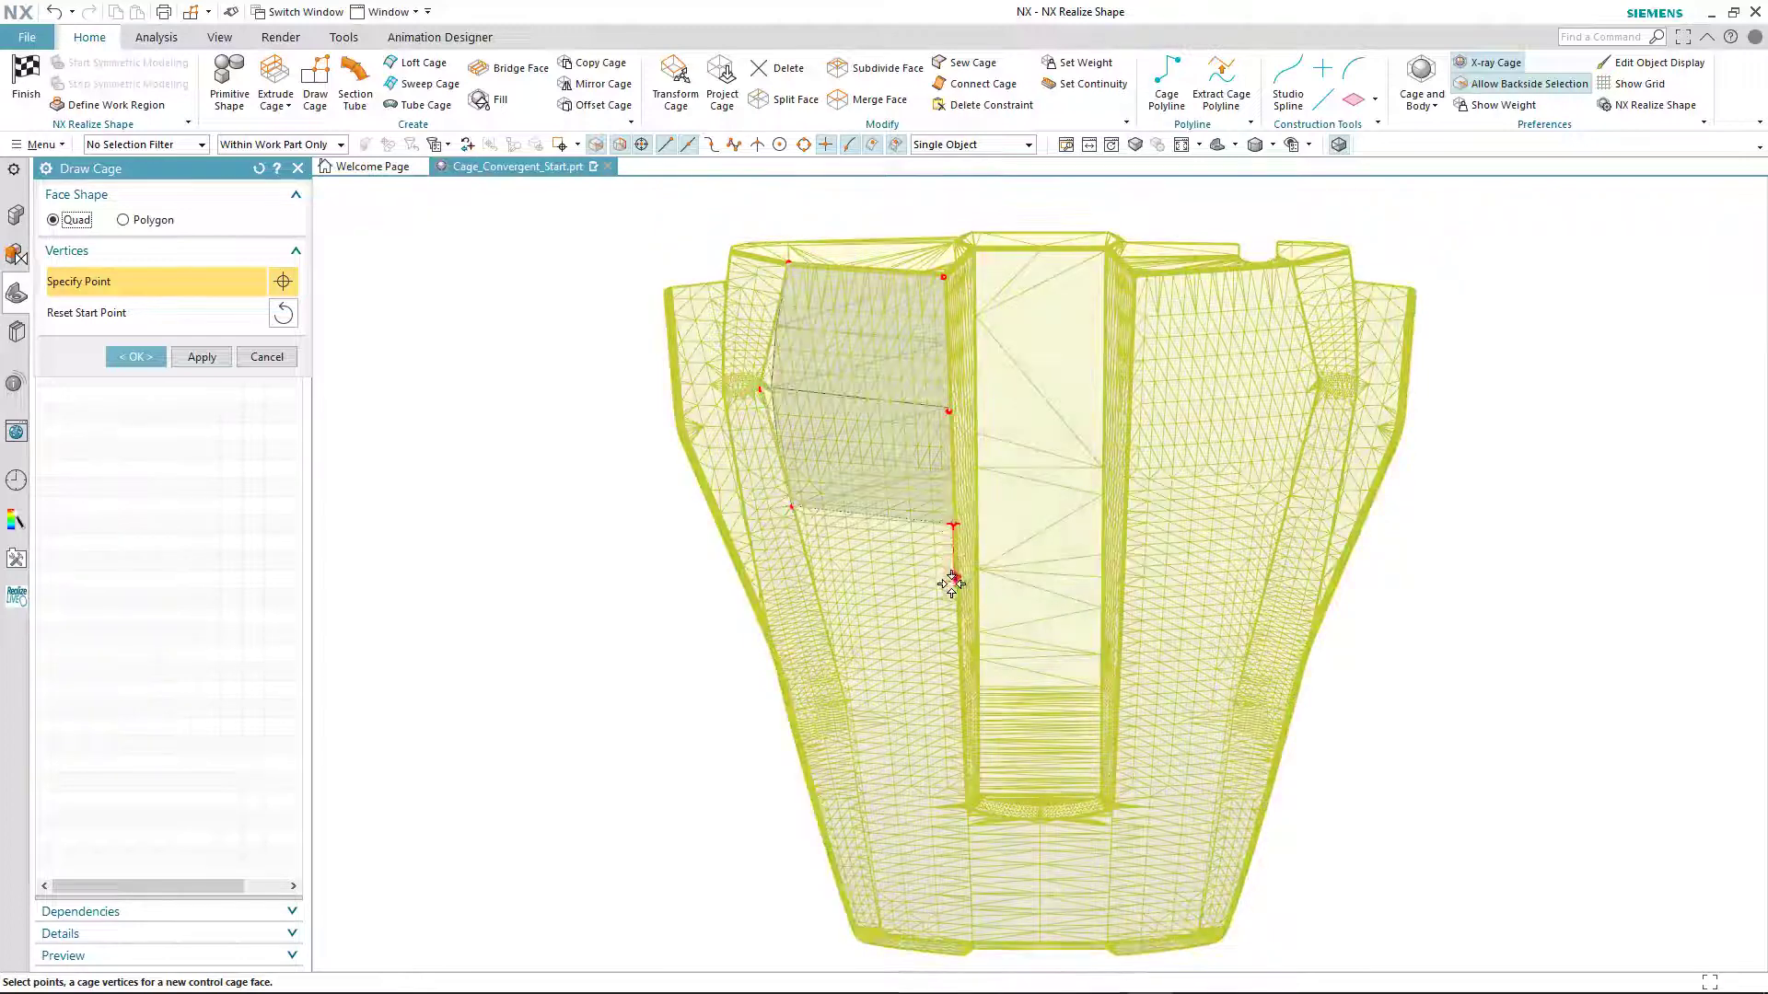
{"action": "left_click", "coordinate": [957, 608]}
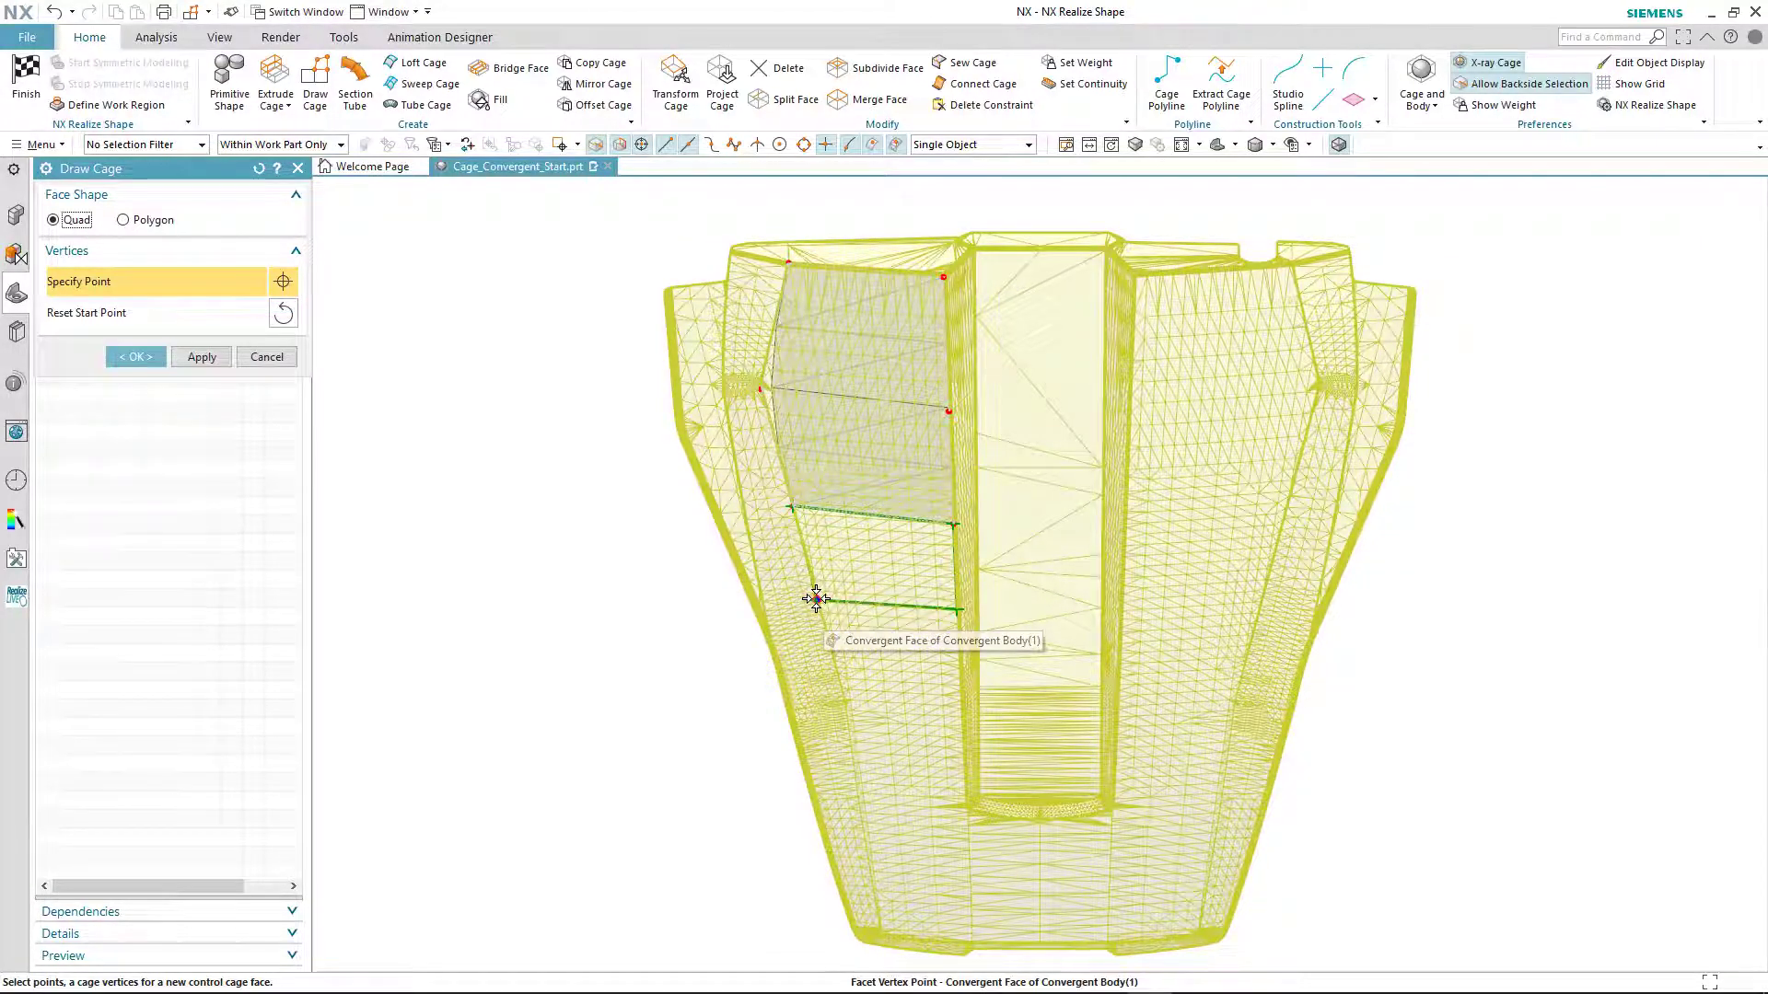
{"action": "left_click", "coordinate": [815, 601]}
{"action": "left_click", "coordinate": [847, 706]}
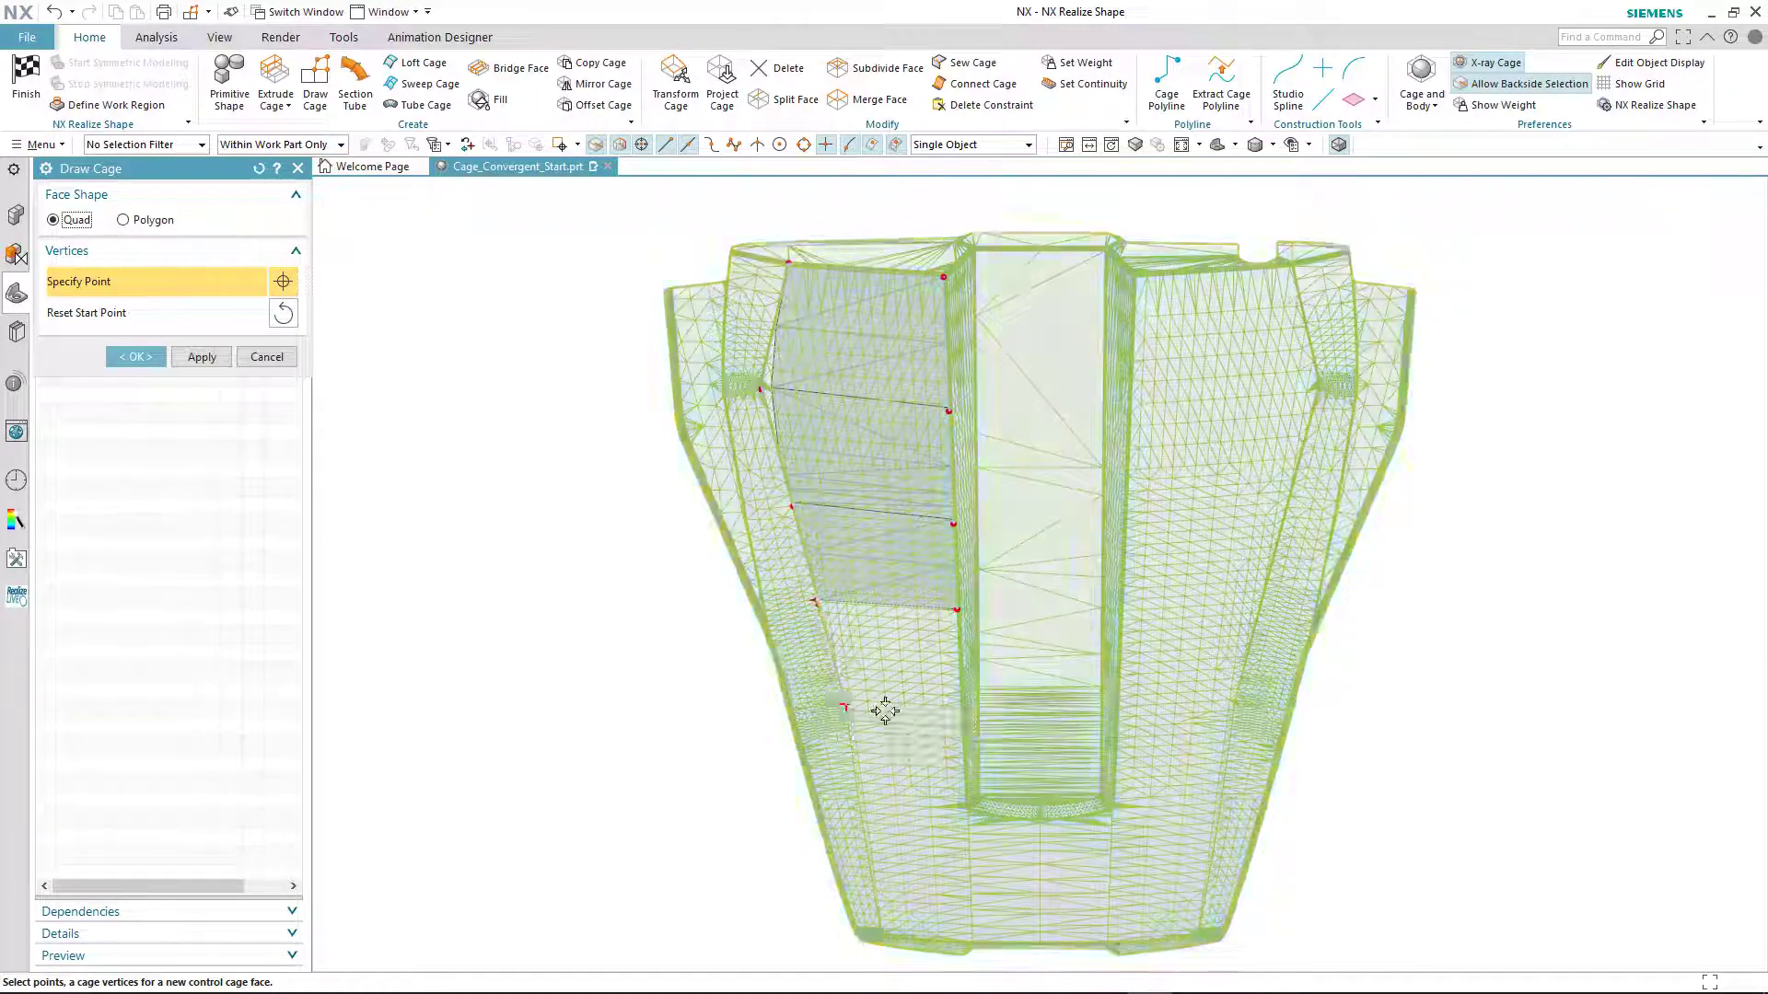
{"action": "left_click", "coordinate": [964, 717]}
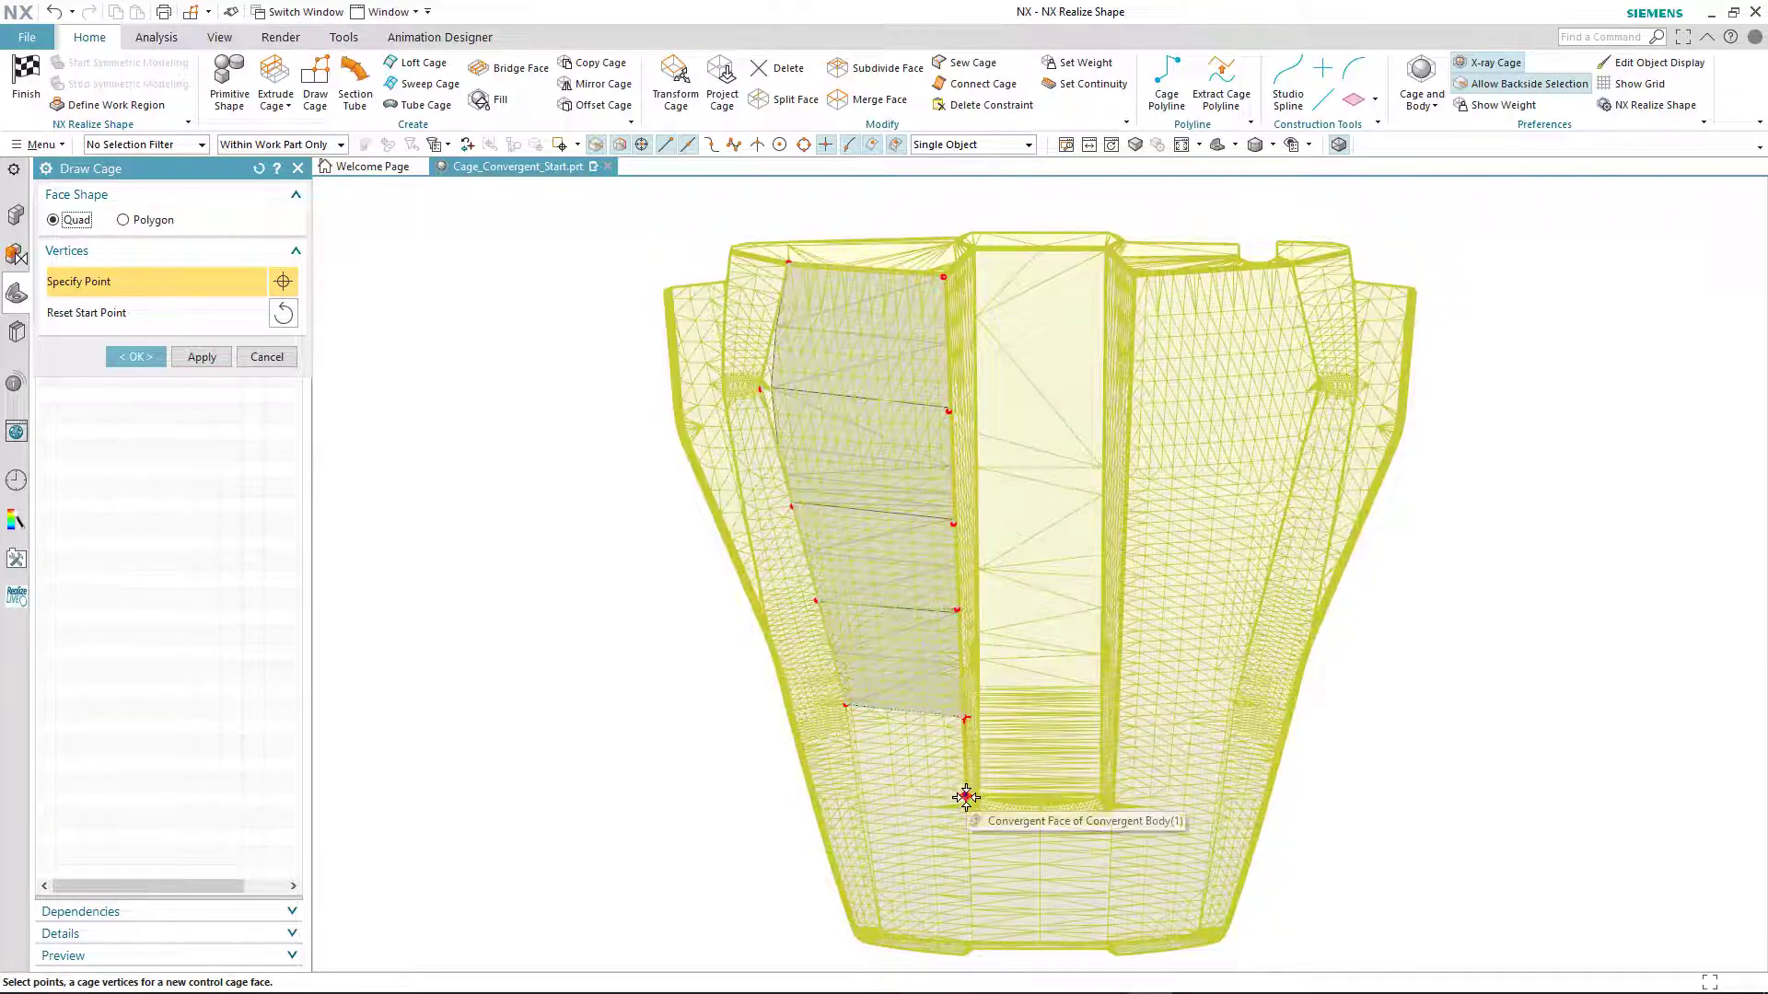
Step: Add three more quad faces past the end of the central channel, finishing the cage strip at the body's narrow front edge
{"action": "left_click", "coordinate": [965, 798]}
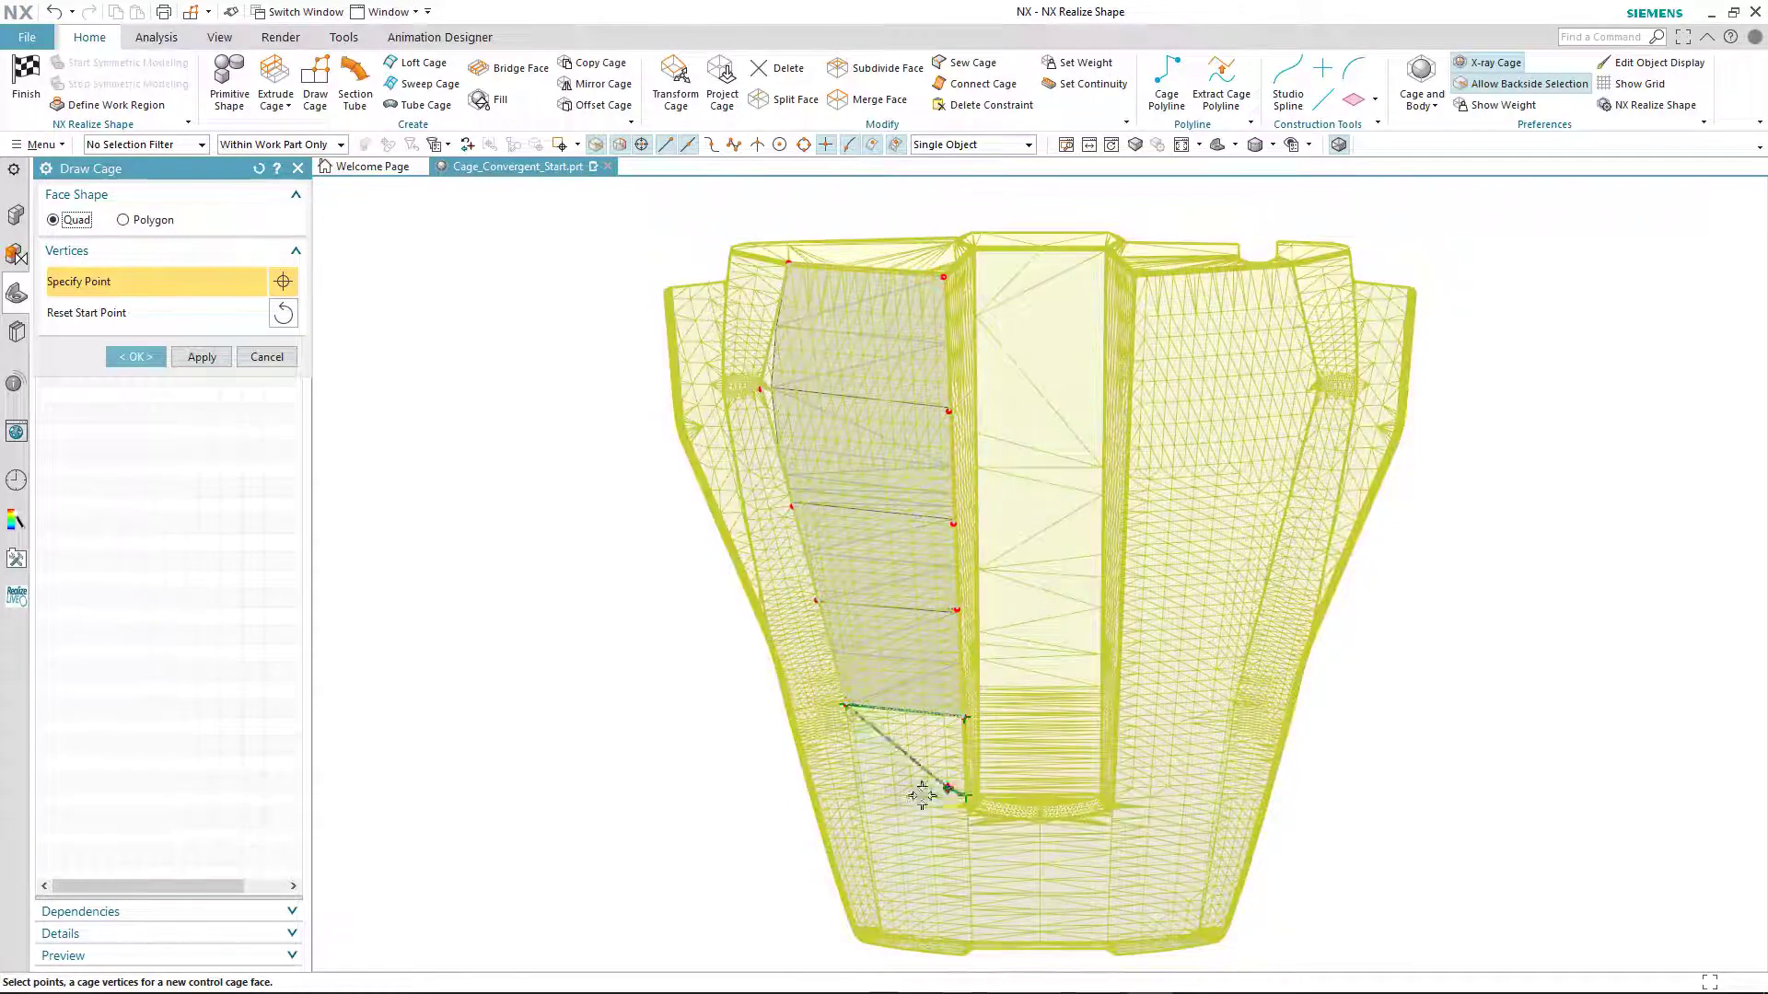
{"action": "left_click", "coordinate": [857, 793]}
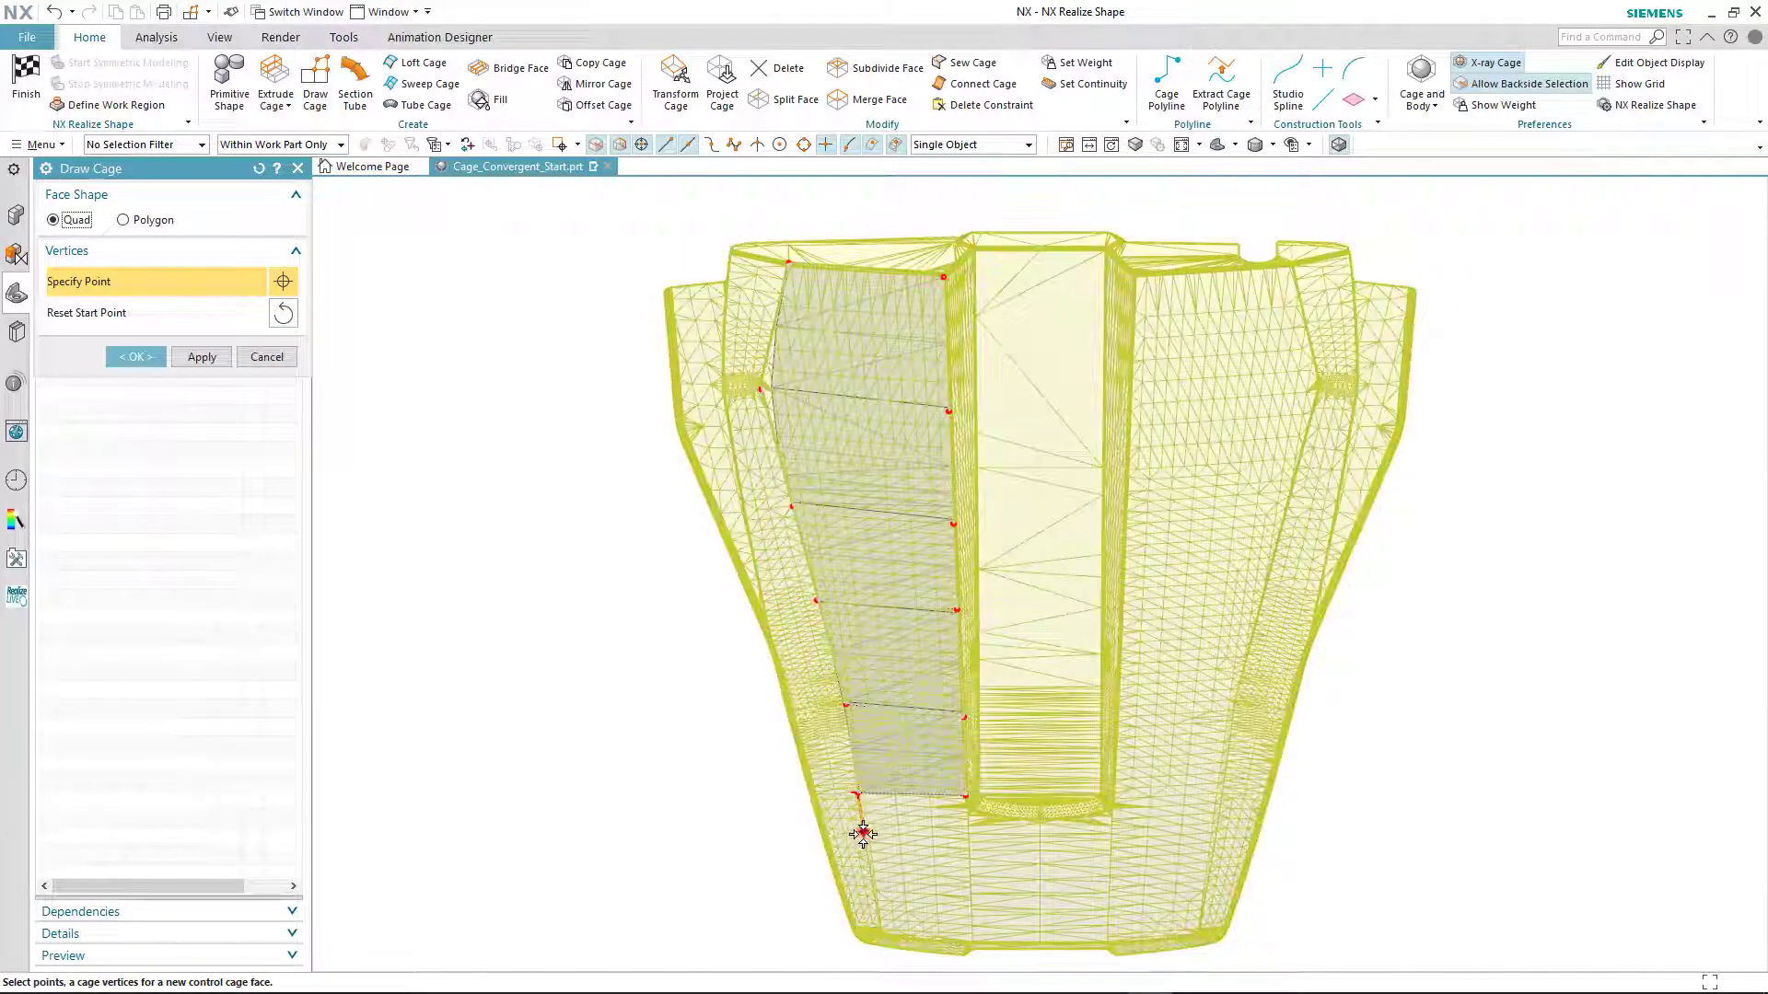
{"action": "left_click", "coordinate": [871, 882]}
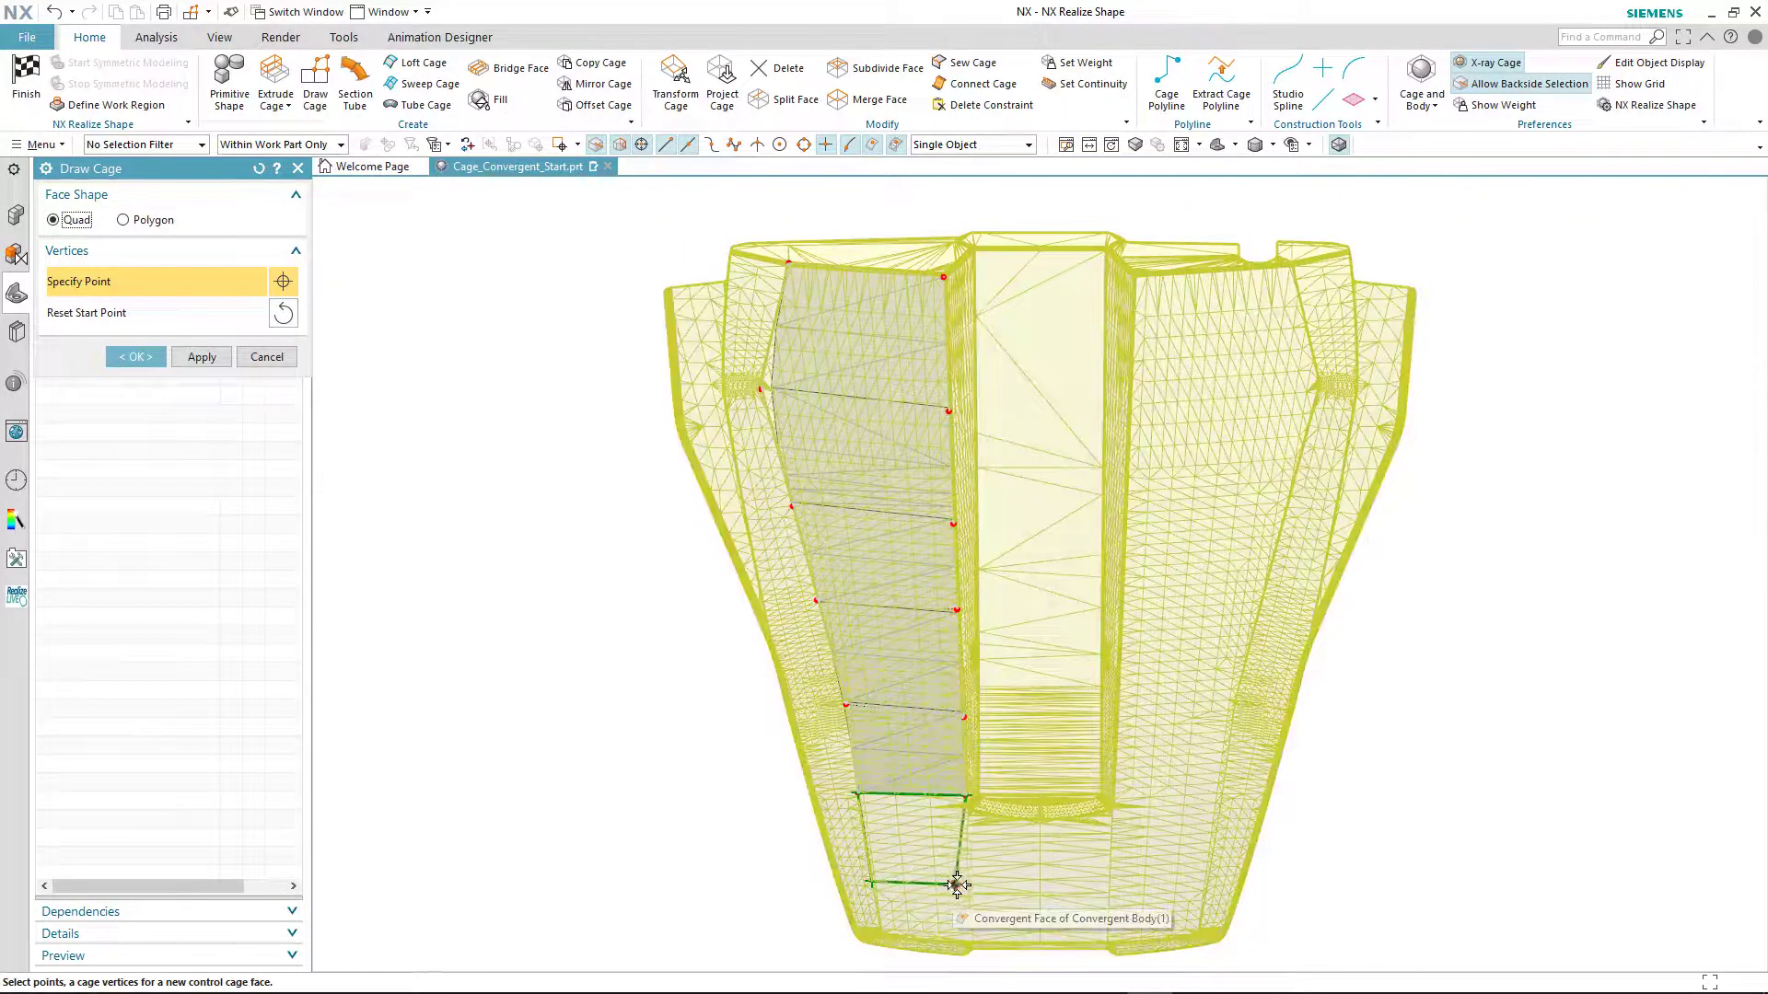
{"action": "left_click", "coordinate": [963, 886]}
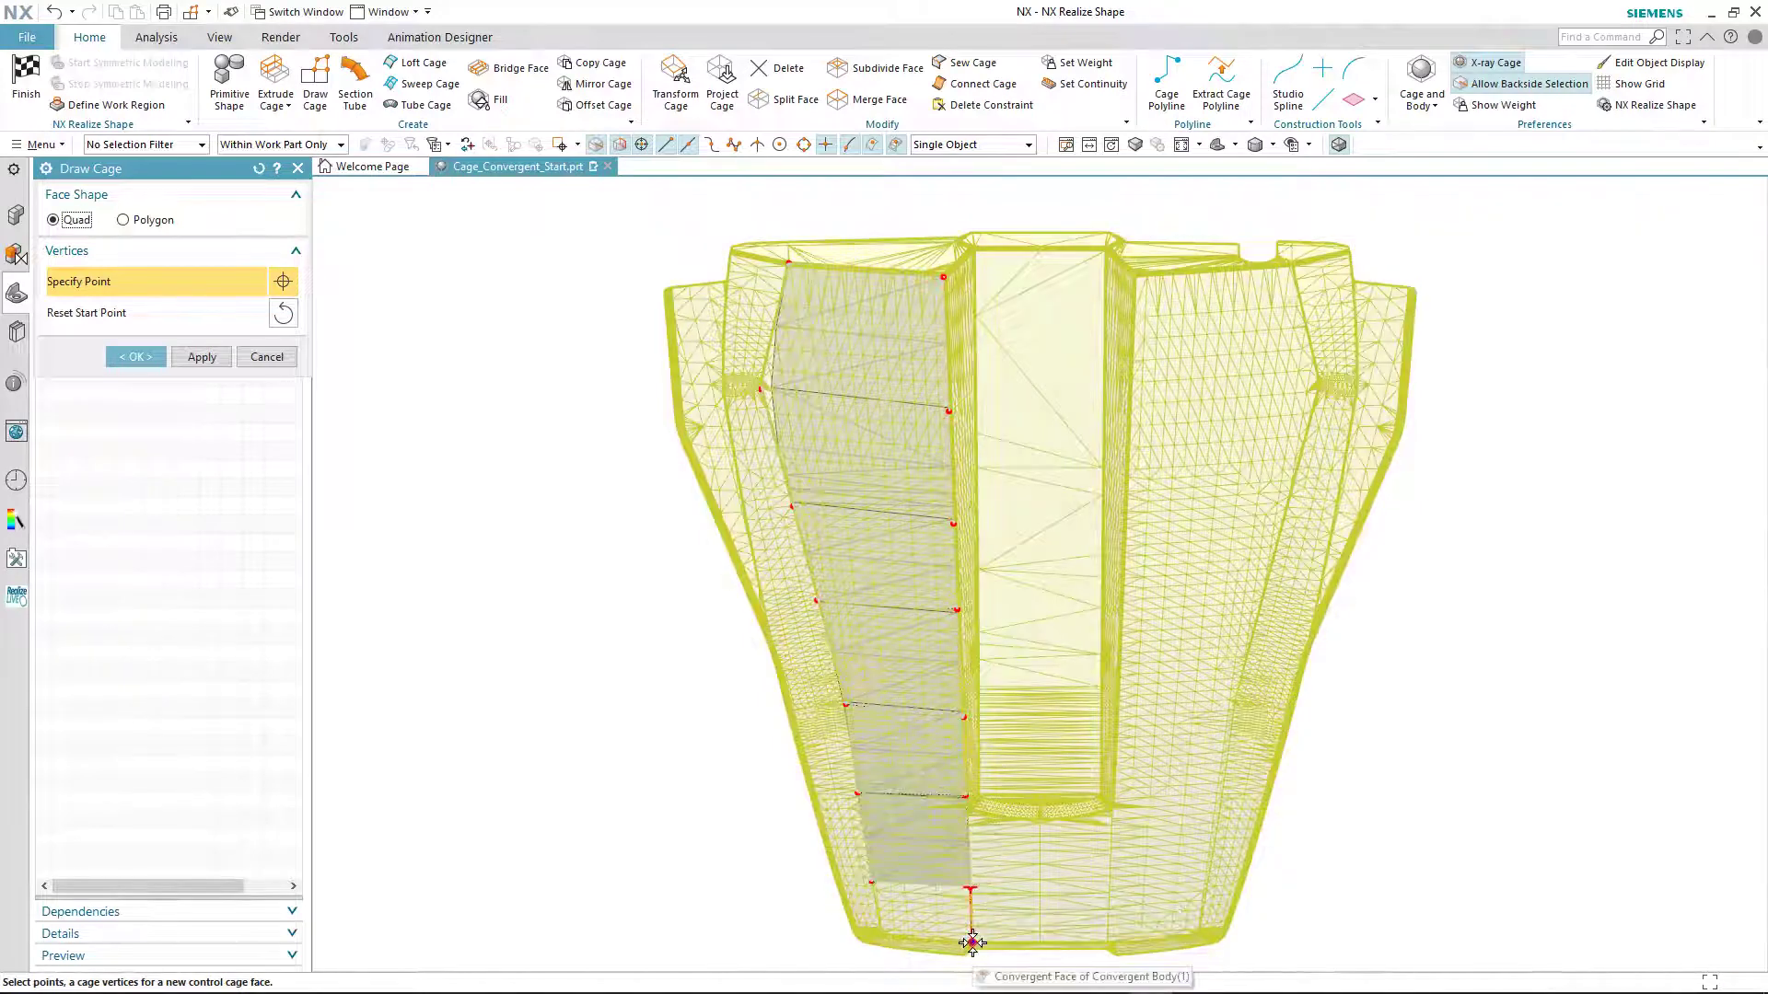
{"action": "left_click", "coordinate": [969, 940]}
{"action": "left_click", "coordinate": [881, 932]}
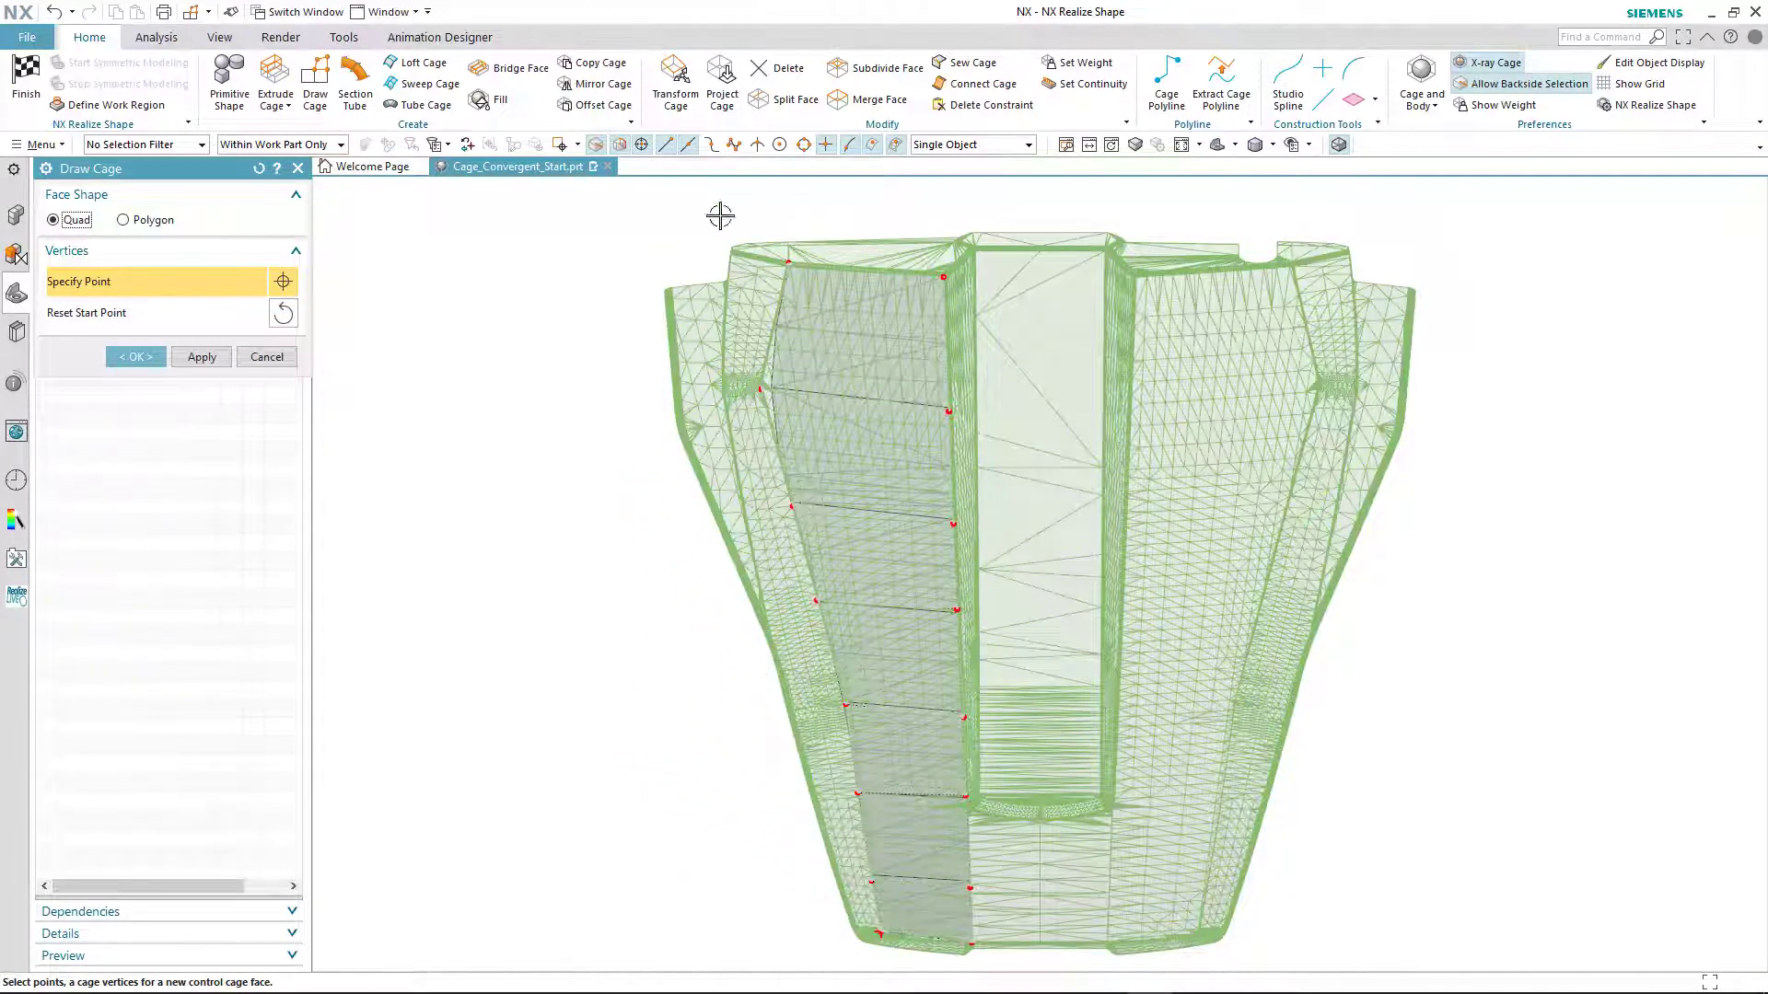
Step: Move the second cage vertex on the strip's outer edge slightly outward along the Y axis with Transform Cage
{"action": "left_click", "coordinate": [677, 85]}
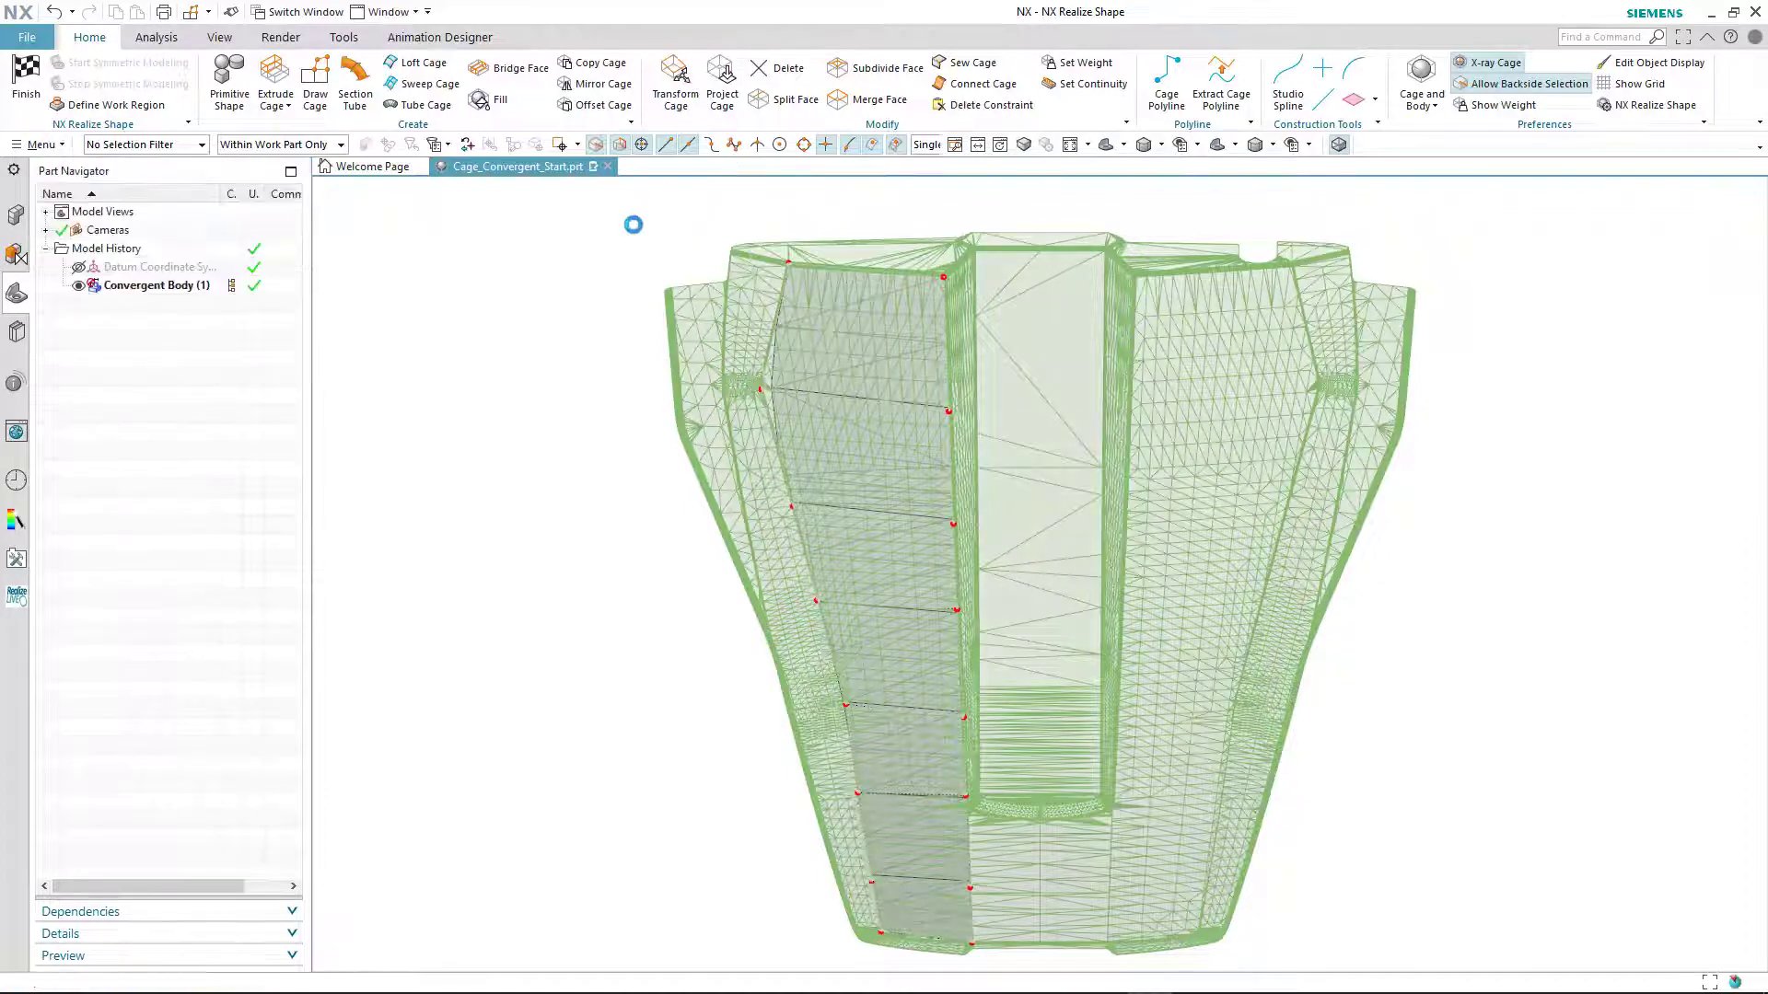
{"action": "left_click", "coordinate": [762, 390]}
{"action": "left_click_drag", "start_coordinate": [668, 390], "coordinate": [654, 396]}
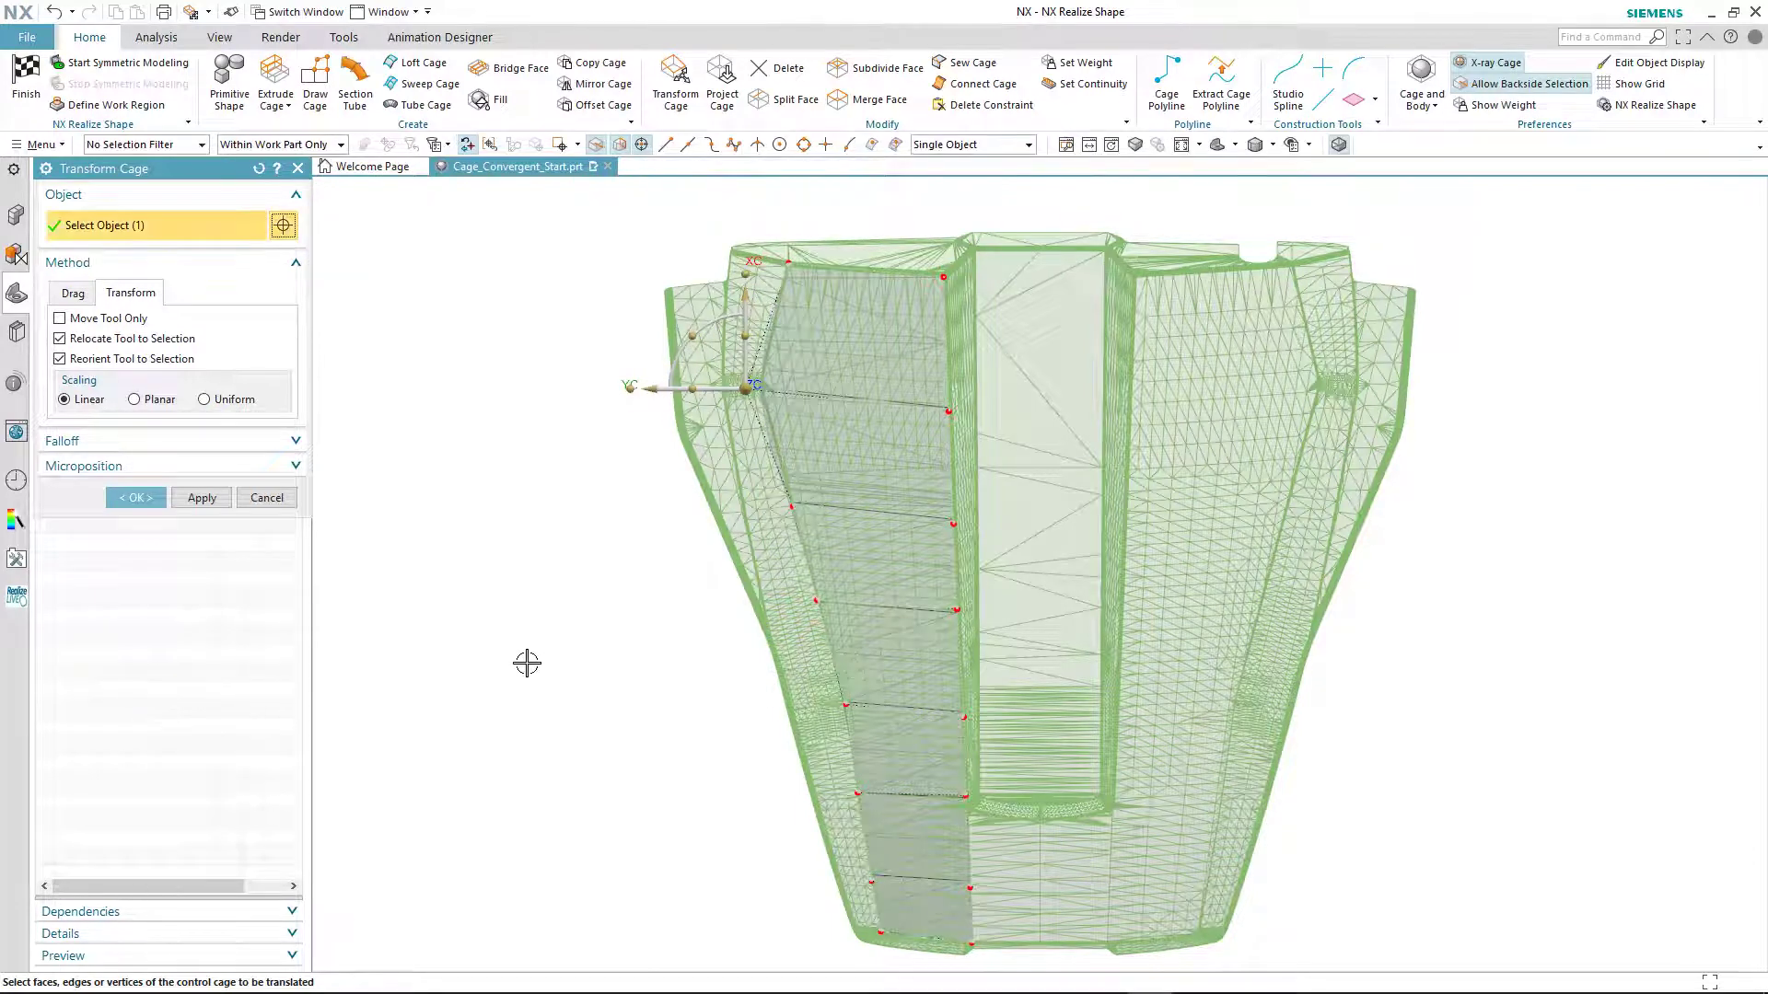
{"action": "left_click", "coordinate": [135, 499]}
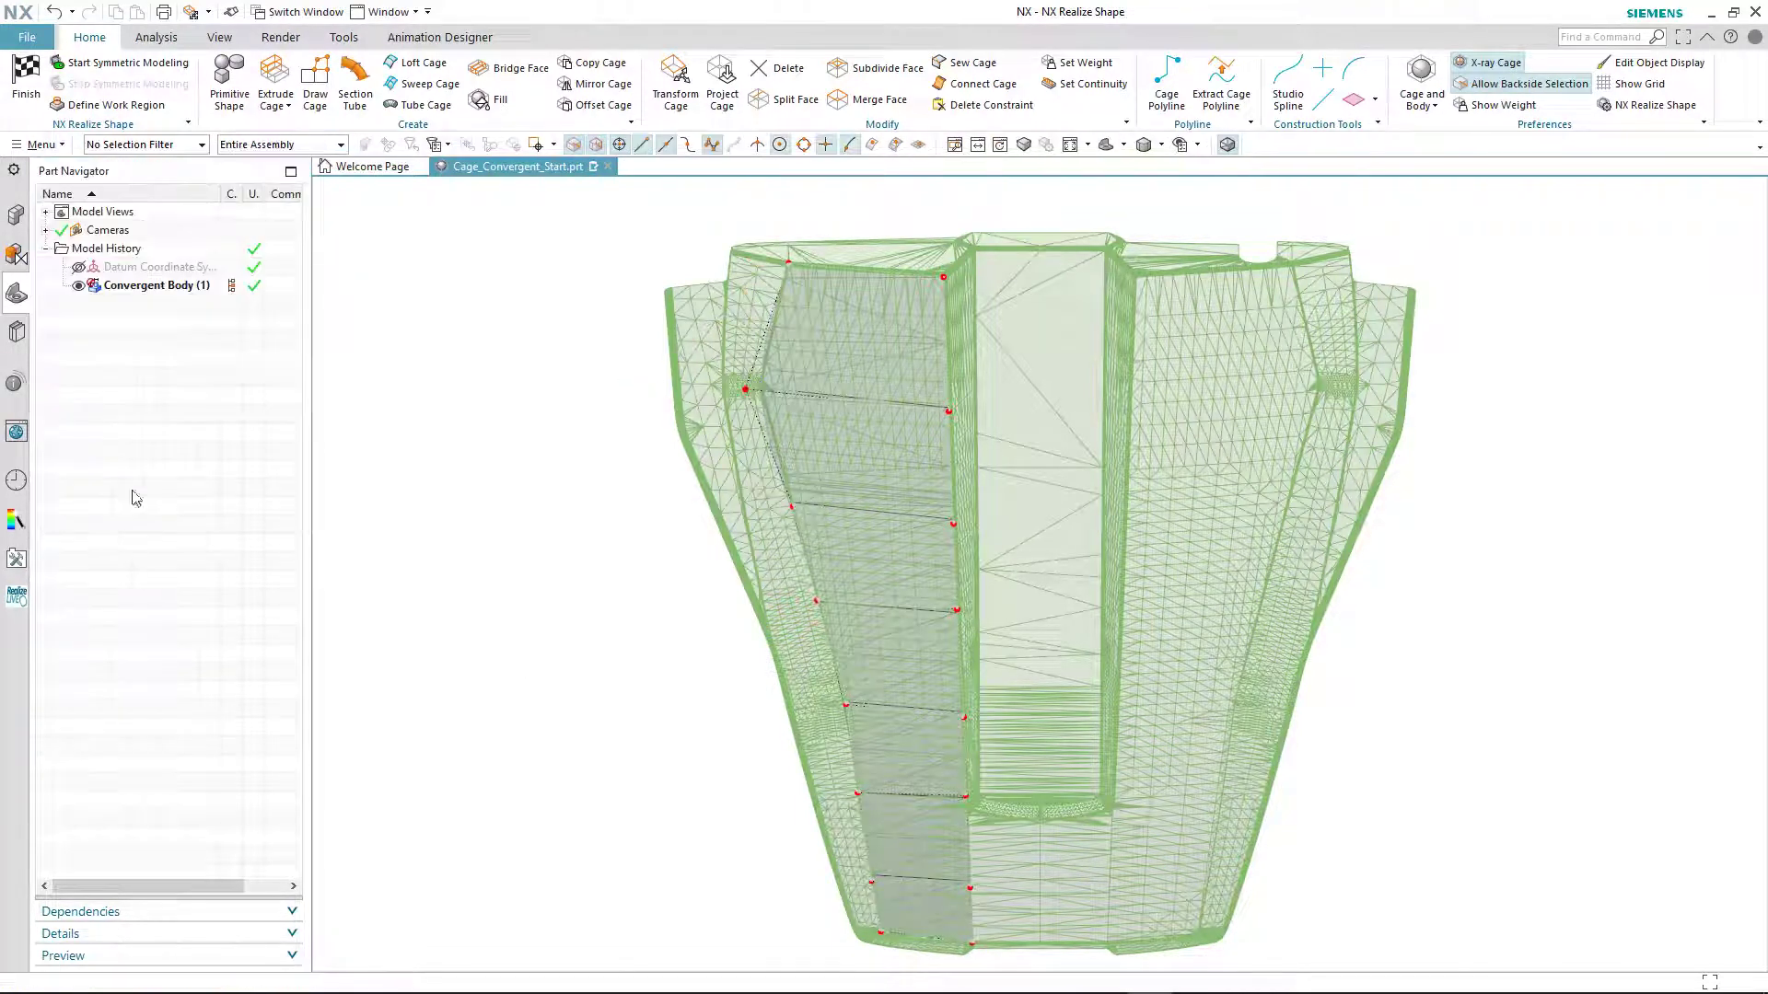
Step: Start symmetric modeling about the body's centre plane at distance 0 to mirror the cage strip onto the opposite side
{"action": "left_click", "coordinate": [128, 63]}
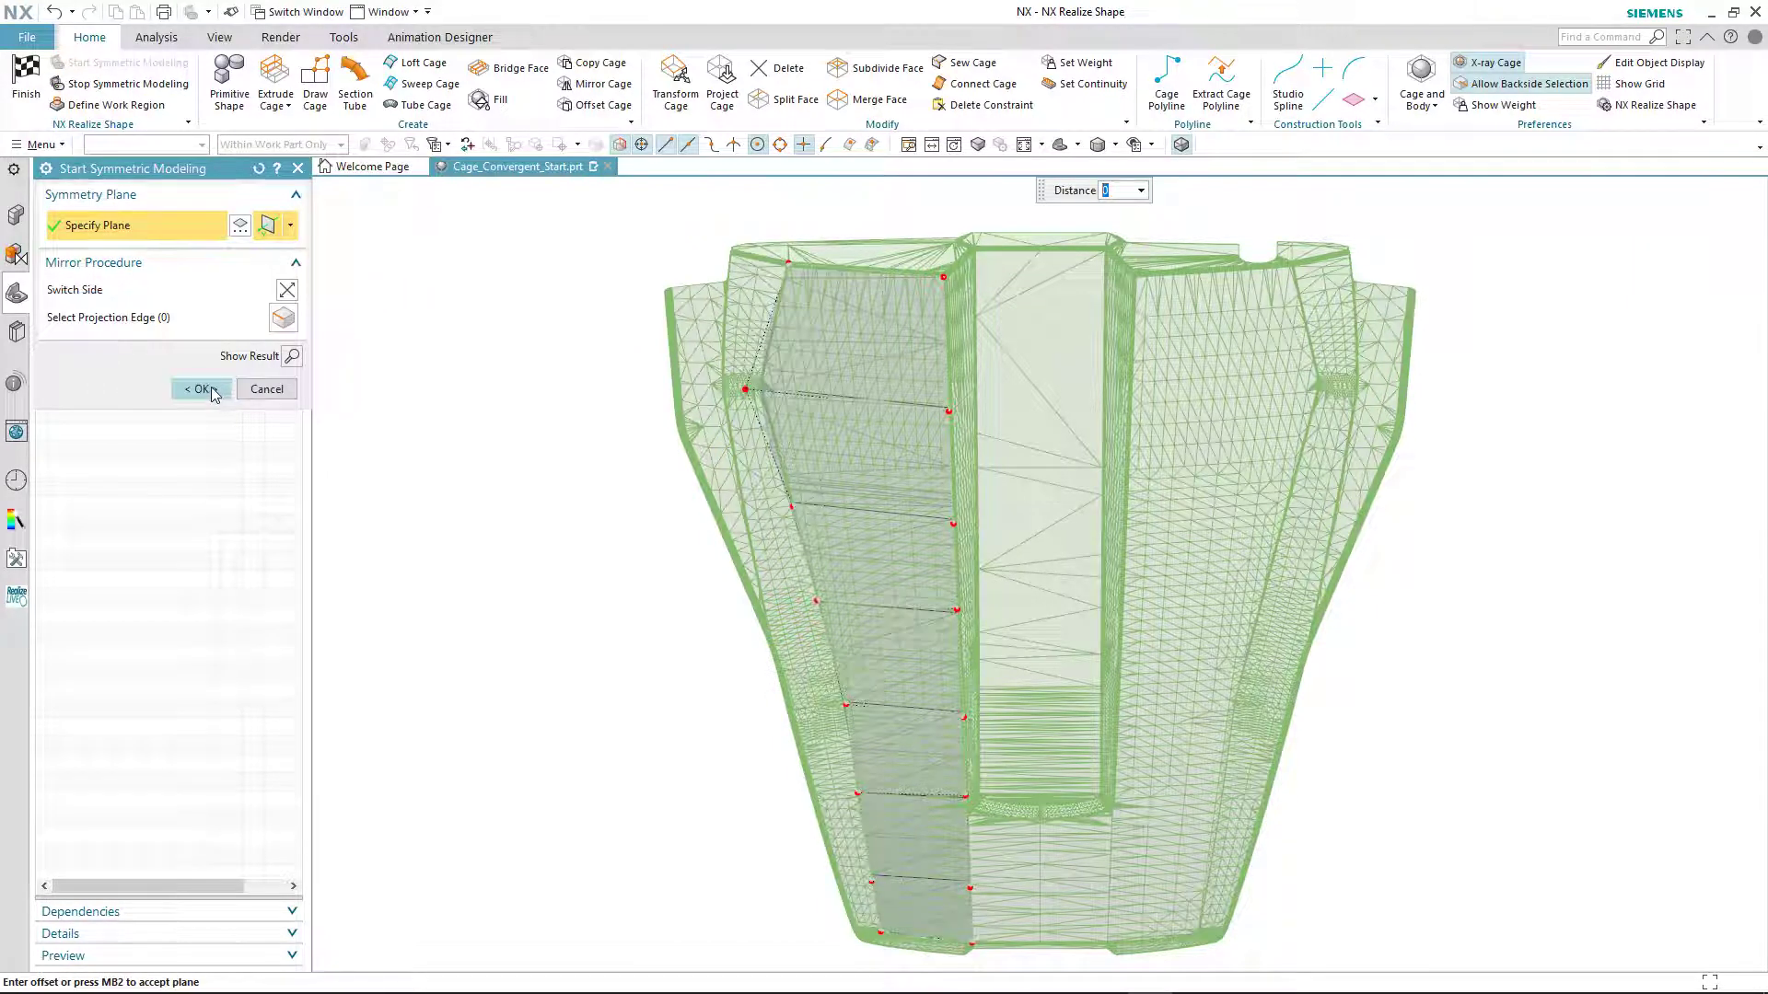
{"action": "left_click", "coordinate": [202, 389]}
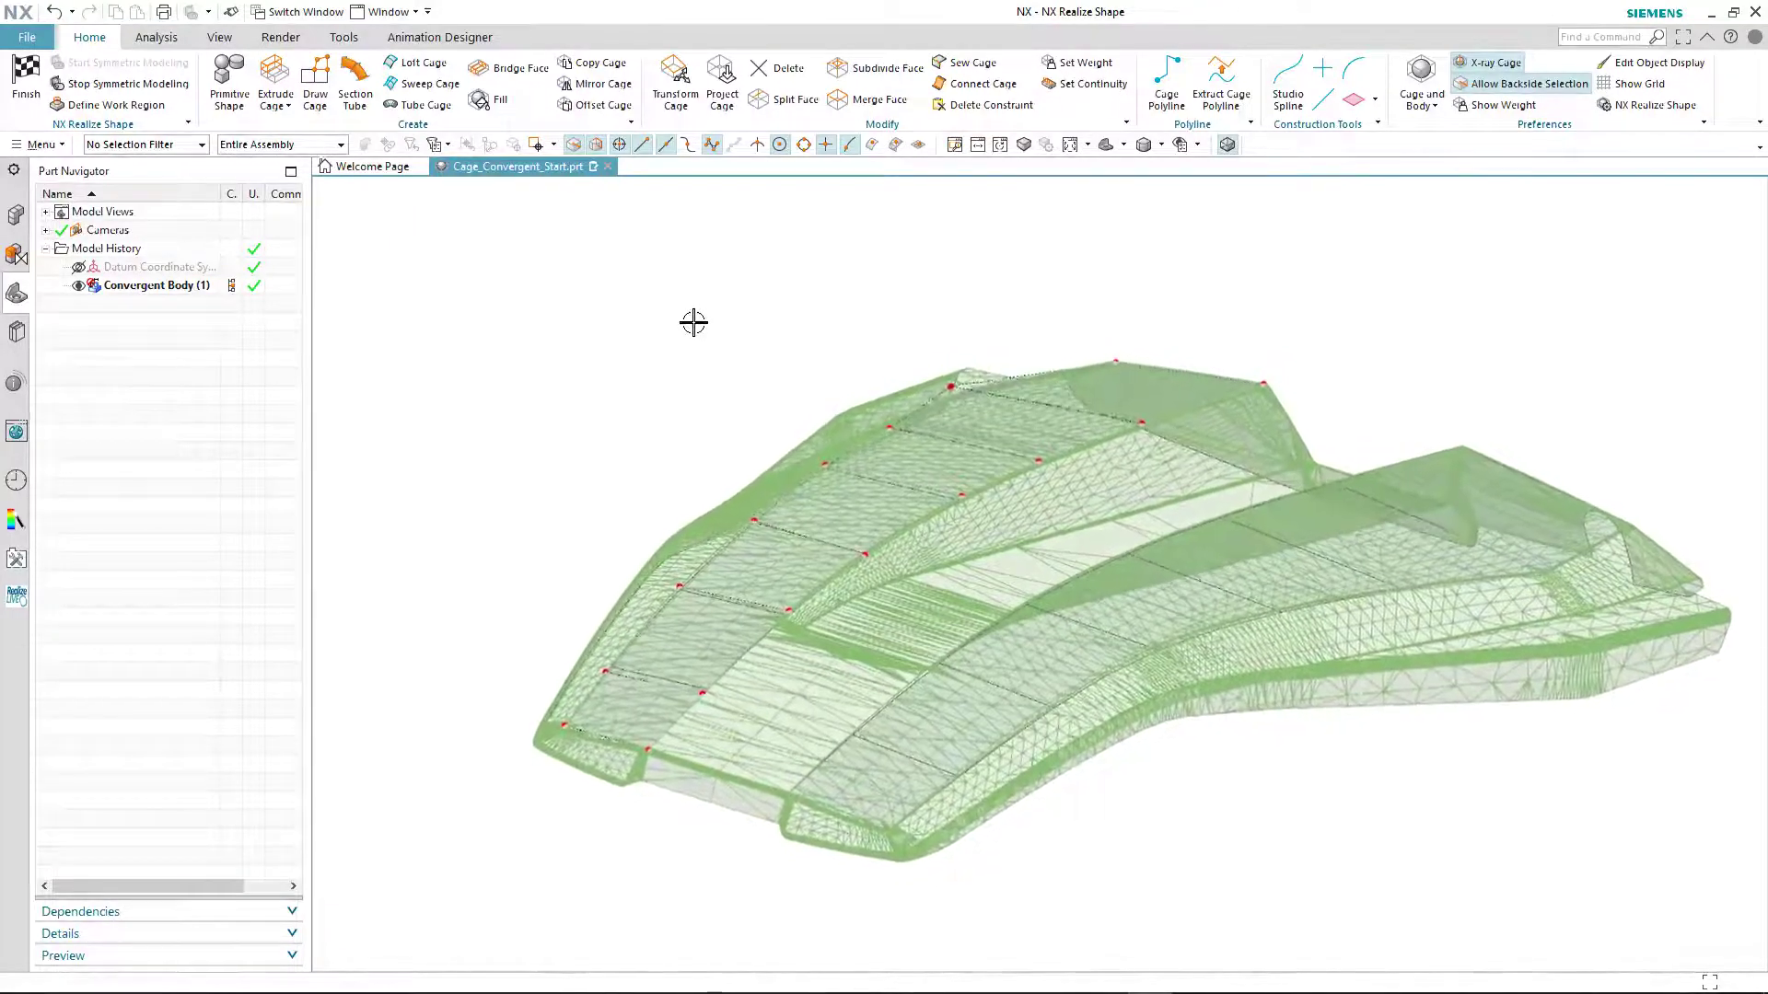
Step: Turn off the facet edge display and hide the convergent body, leaving only the mirrored cage strips displayed
{"action": "middle_click_drag", "start_coordinate": [693, 322], "coordinate": [693, 322]}
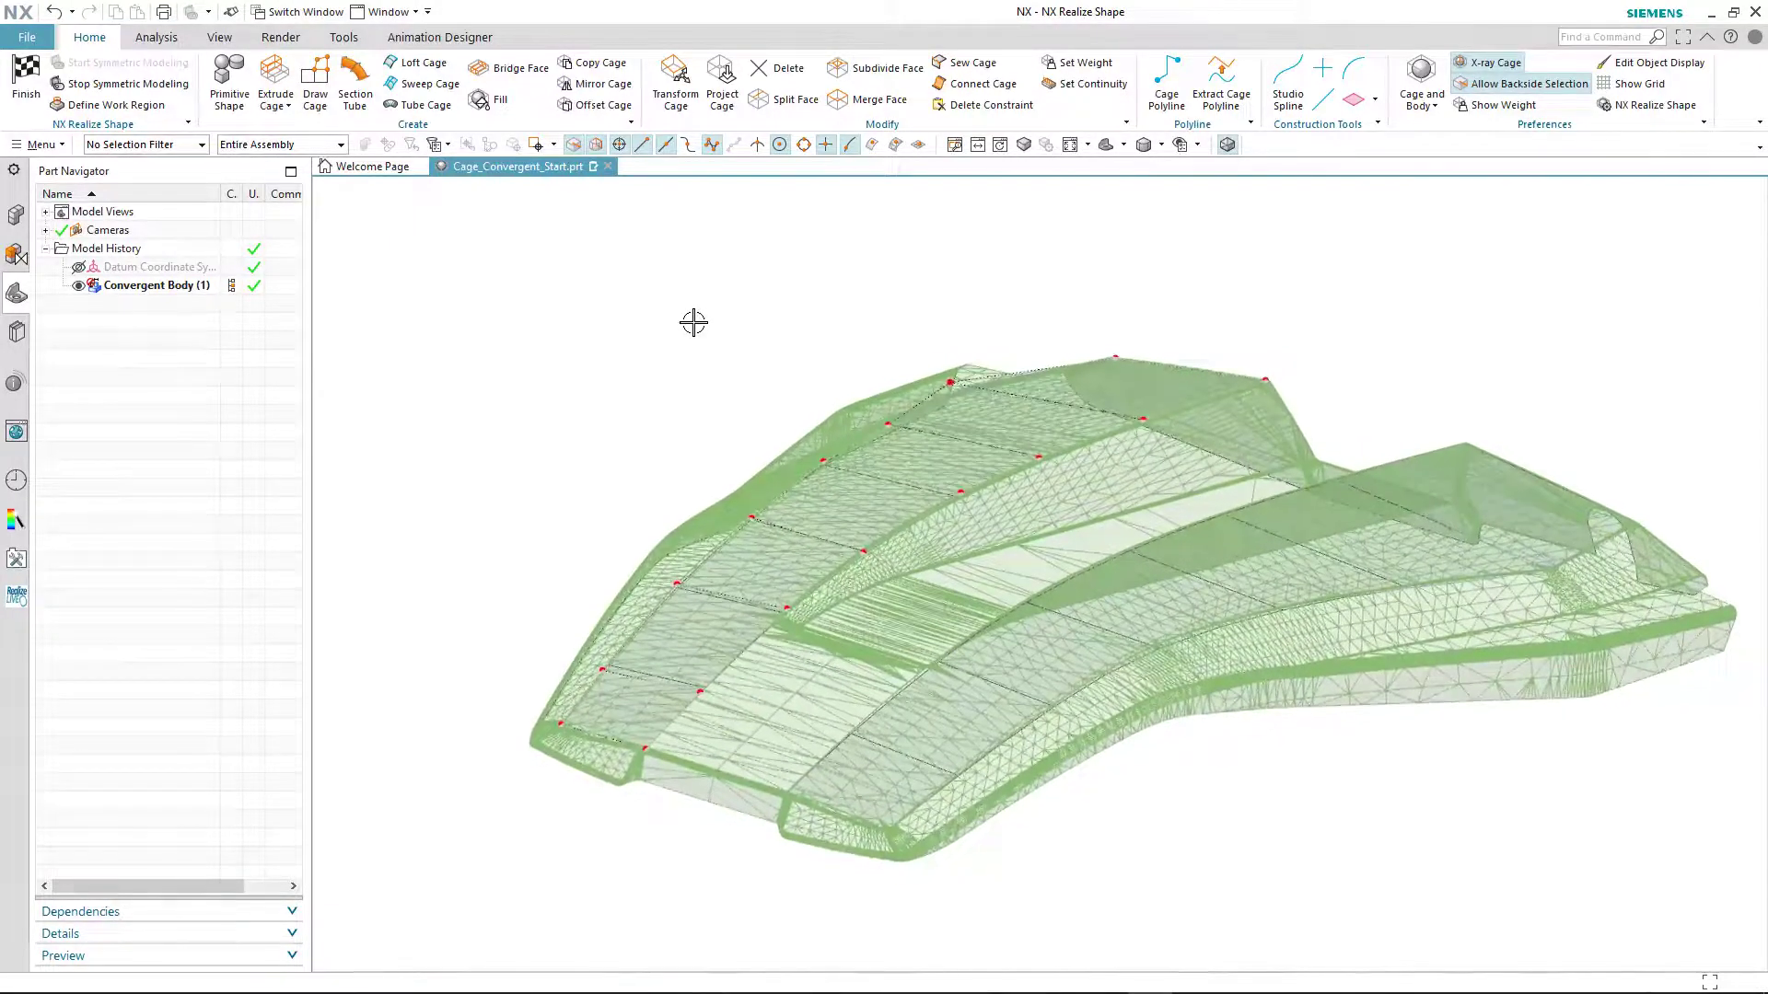
{"action": "left_click", "coordinate": [1228, 145]}
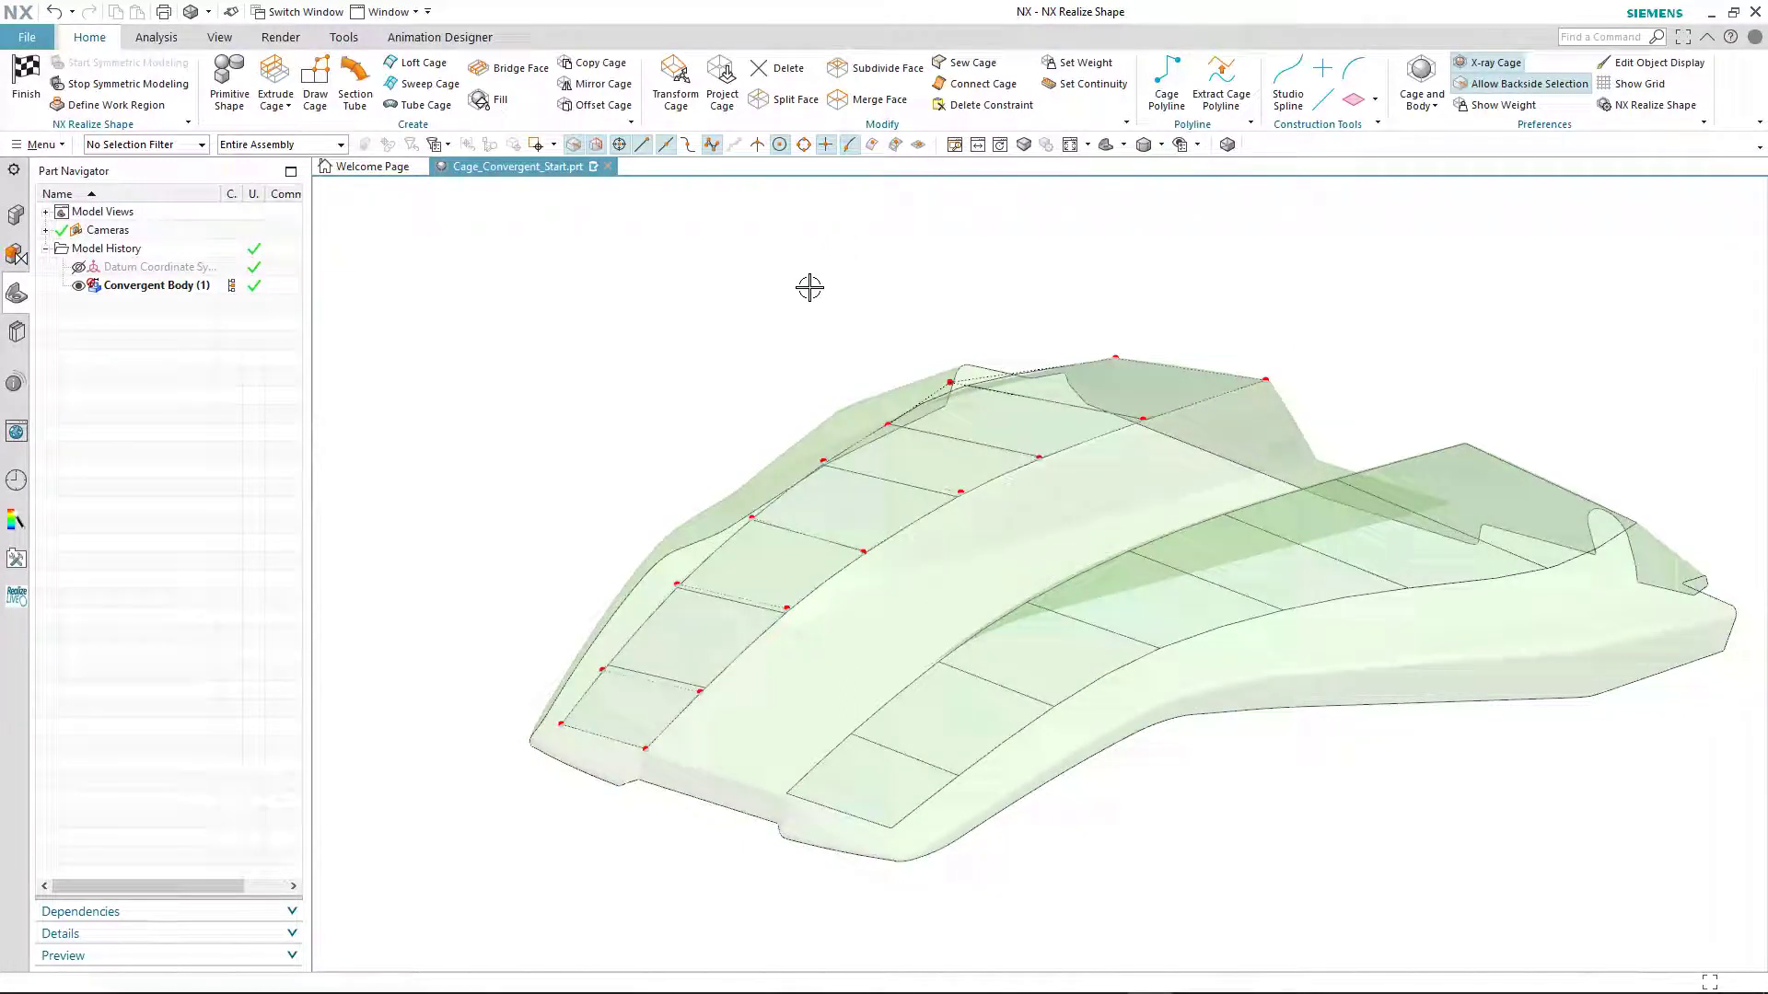
{"action": "left_click", "coordinate": [81, 286]}
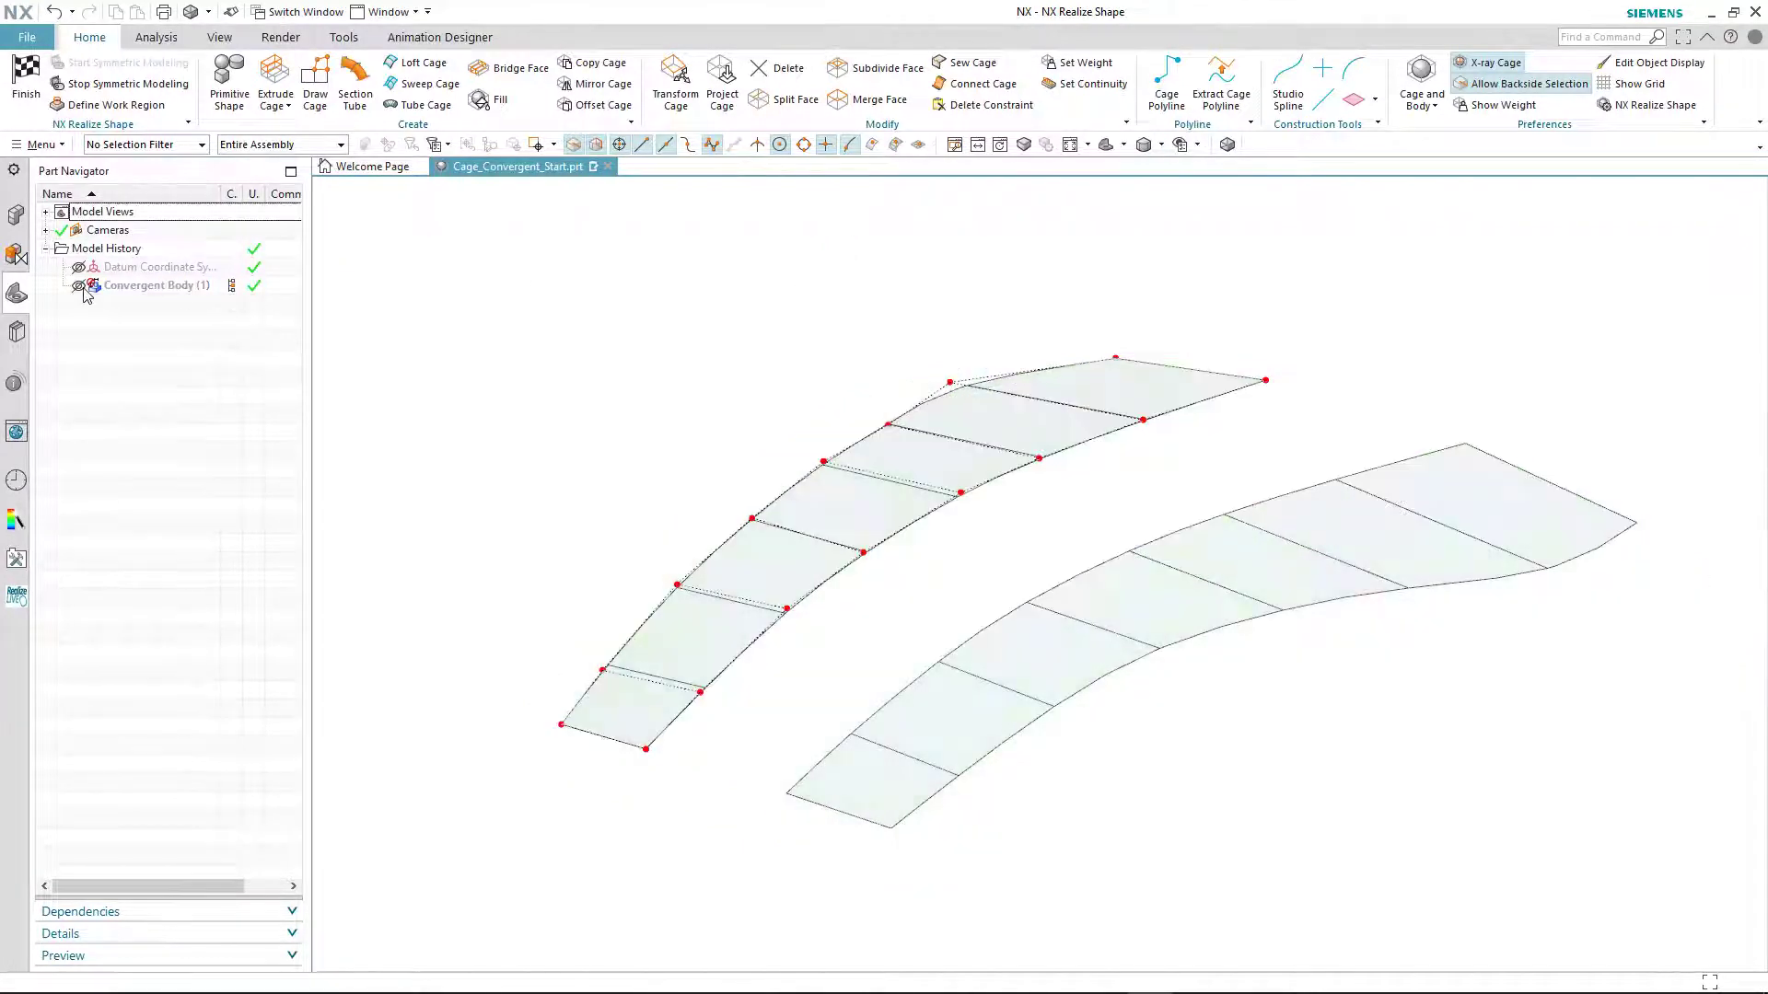
Step: Redisplay the convergent body with its facet edges and draw the first quad cage face down the channel's side wall at the open end
{"action": "left_click", "coordinate": [80, 286]}
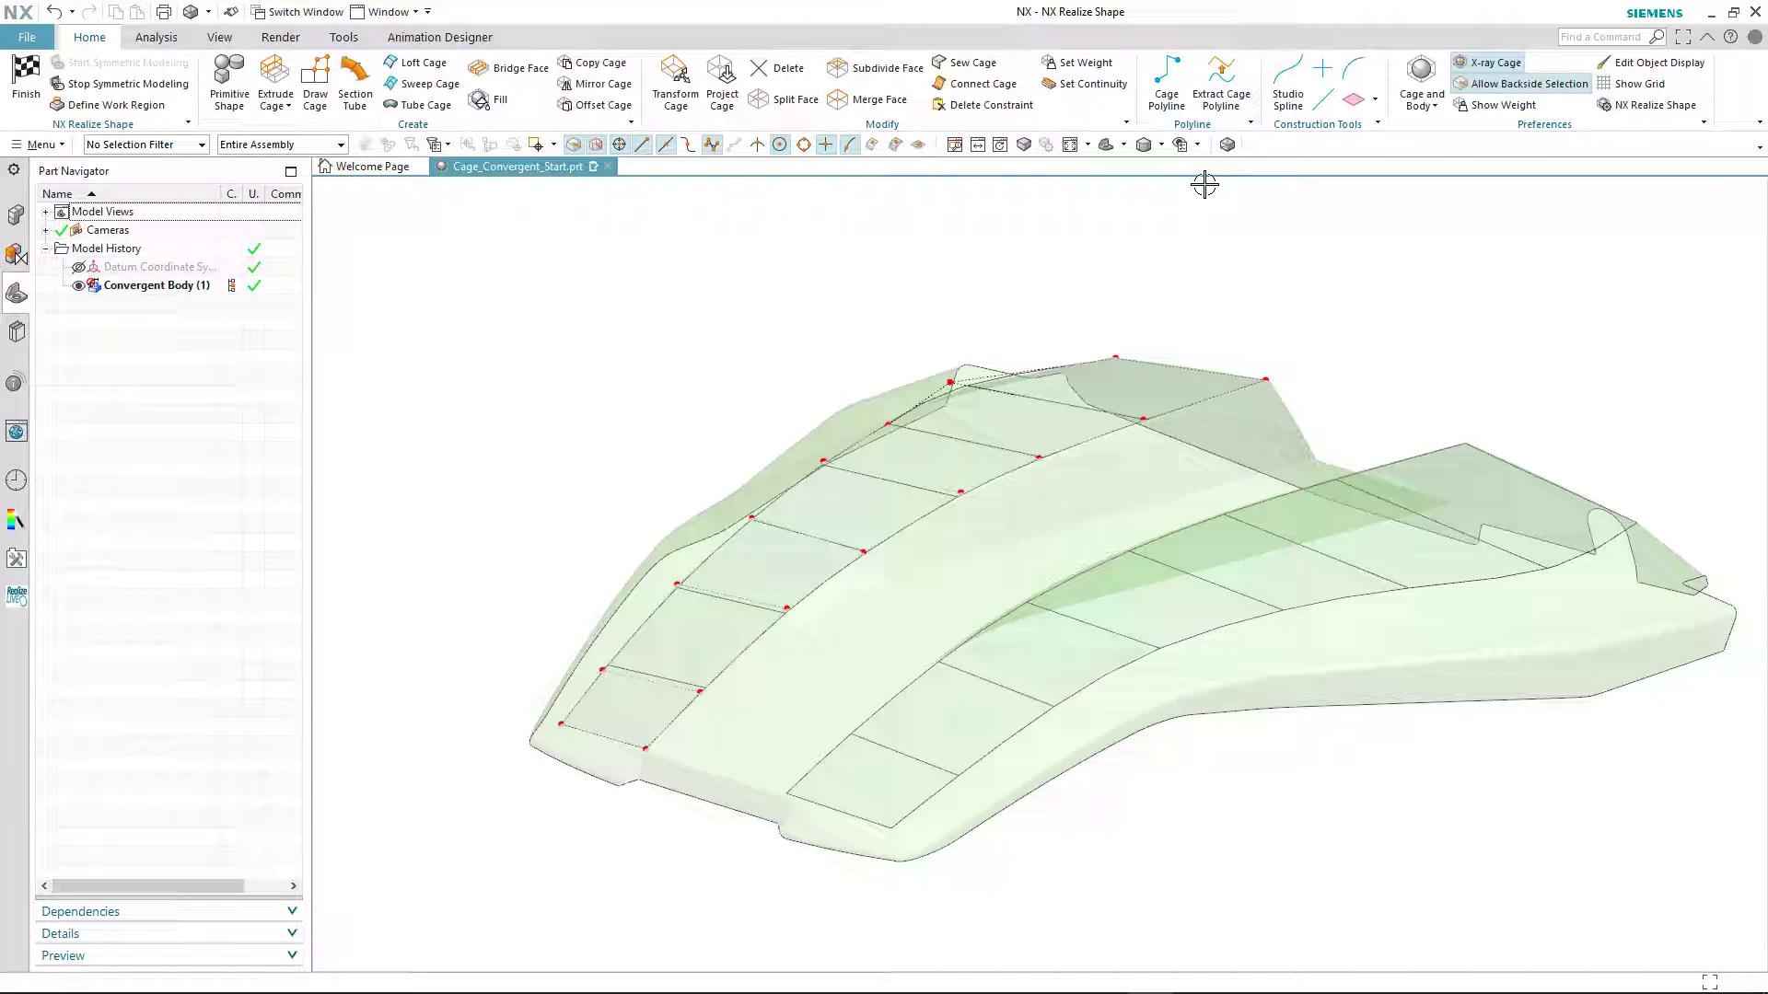
{"action": "left_click", "coordinate": [1228, 146]}
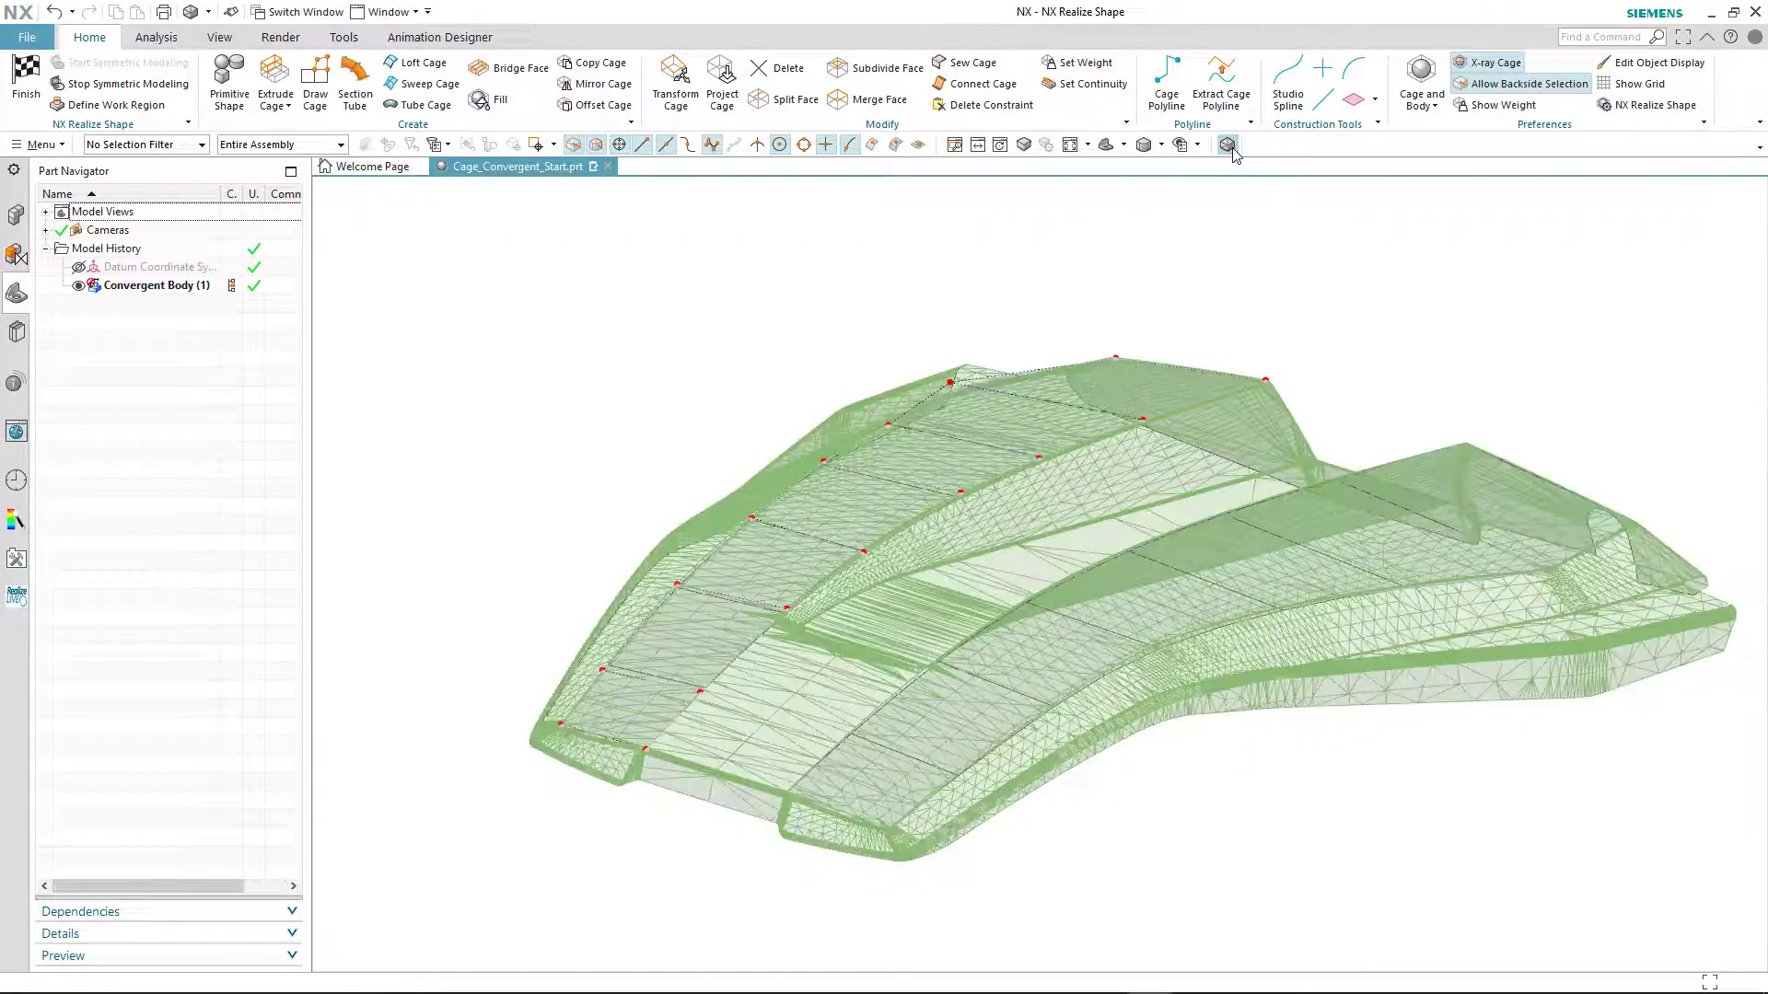
{"action": "left_click", "coordinate": [315, 85]}
{"action": "mouse_move", "coordinate": [832, 260]}
{"action": "middle_mouse_down"}
{"action": "mouse_move", "coordinate": [1519, 288]}
{"action": "mouse_move", "coordinate": [1428, 383]}
{"action": "mouse_move", "coordinate": [1428, 446]}
{"action": "mouse_move", "coordinate": [1355, 421]}
{"action": "middle_mouse_up"}
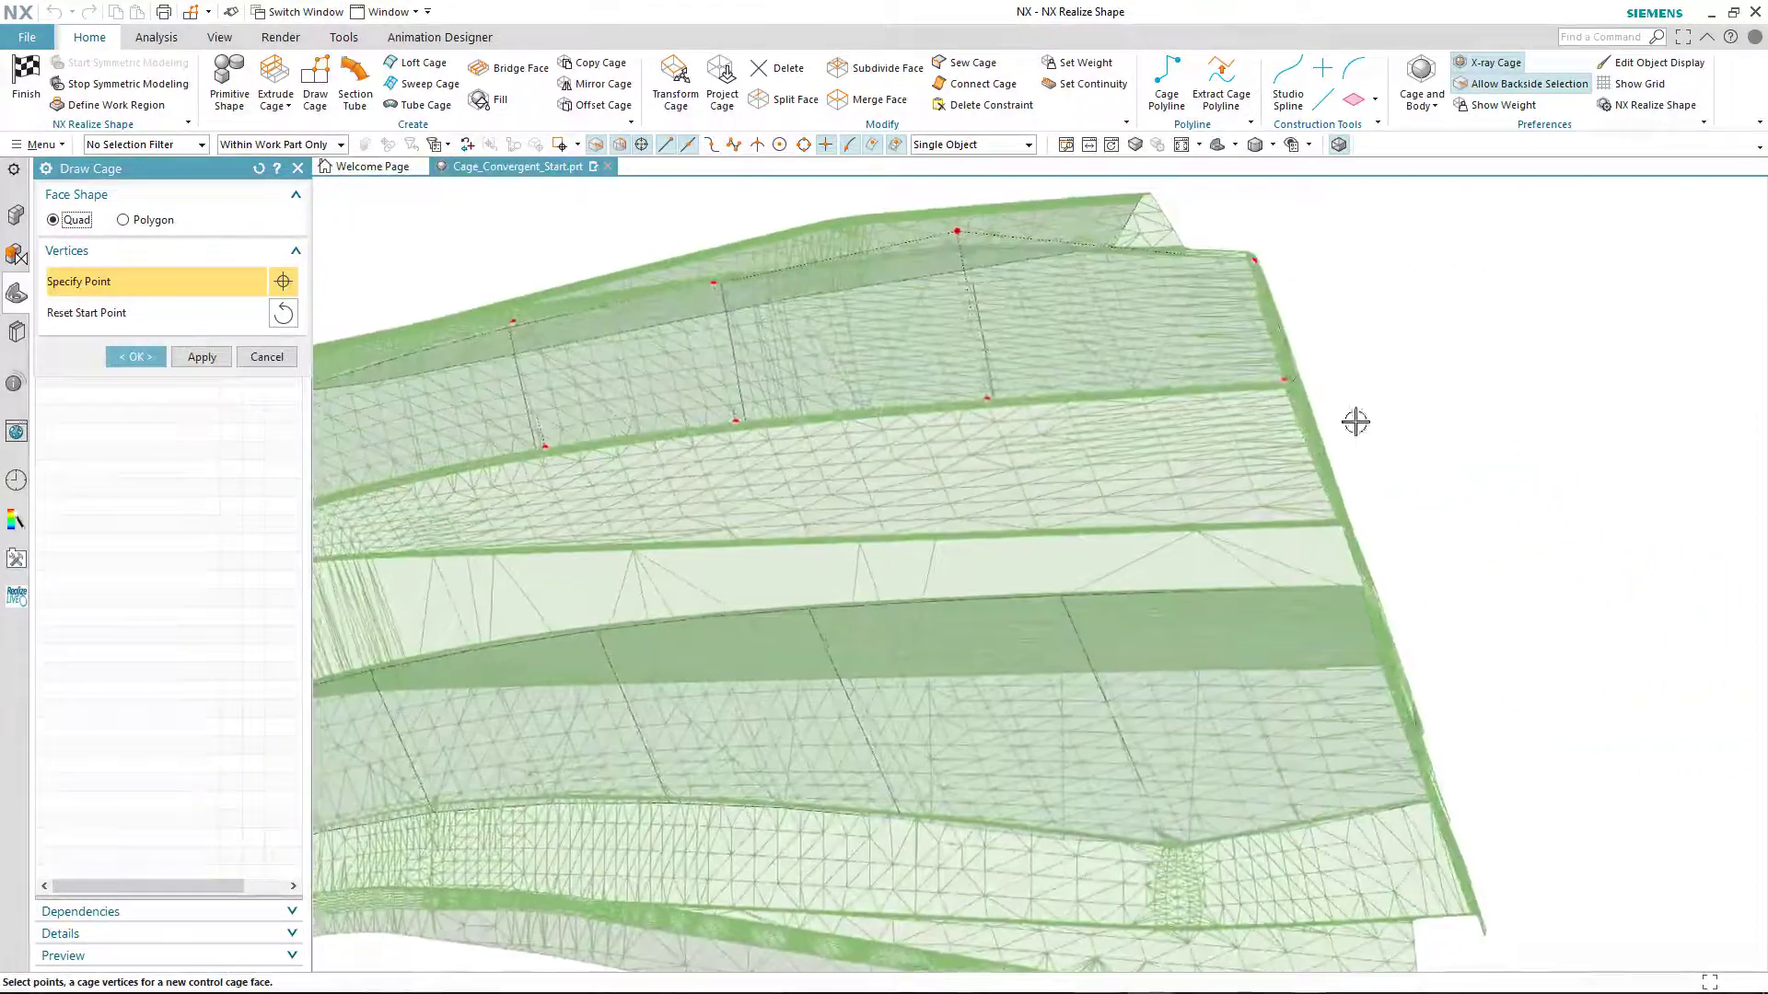
{"action": "left_click", "coordinate": [1285, 380]}
{"action": "left_click", "coordinate": [1332, 511]}
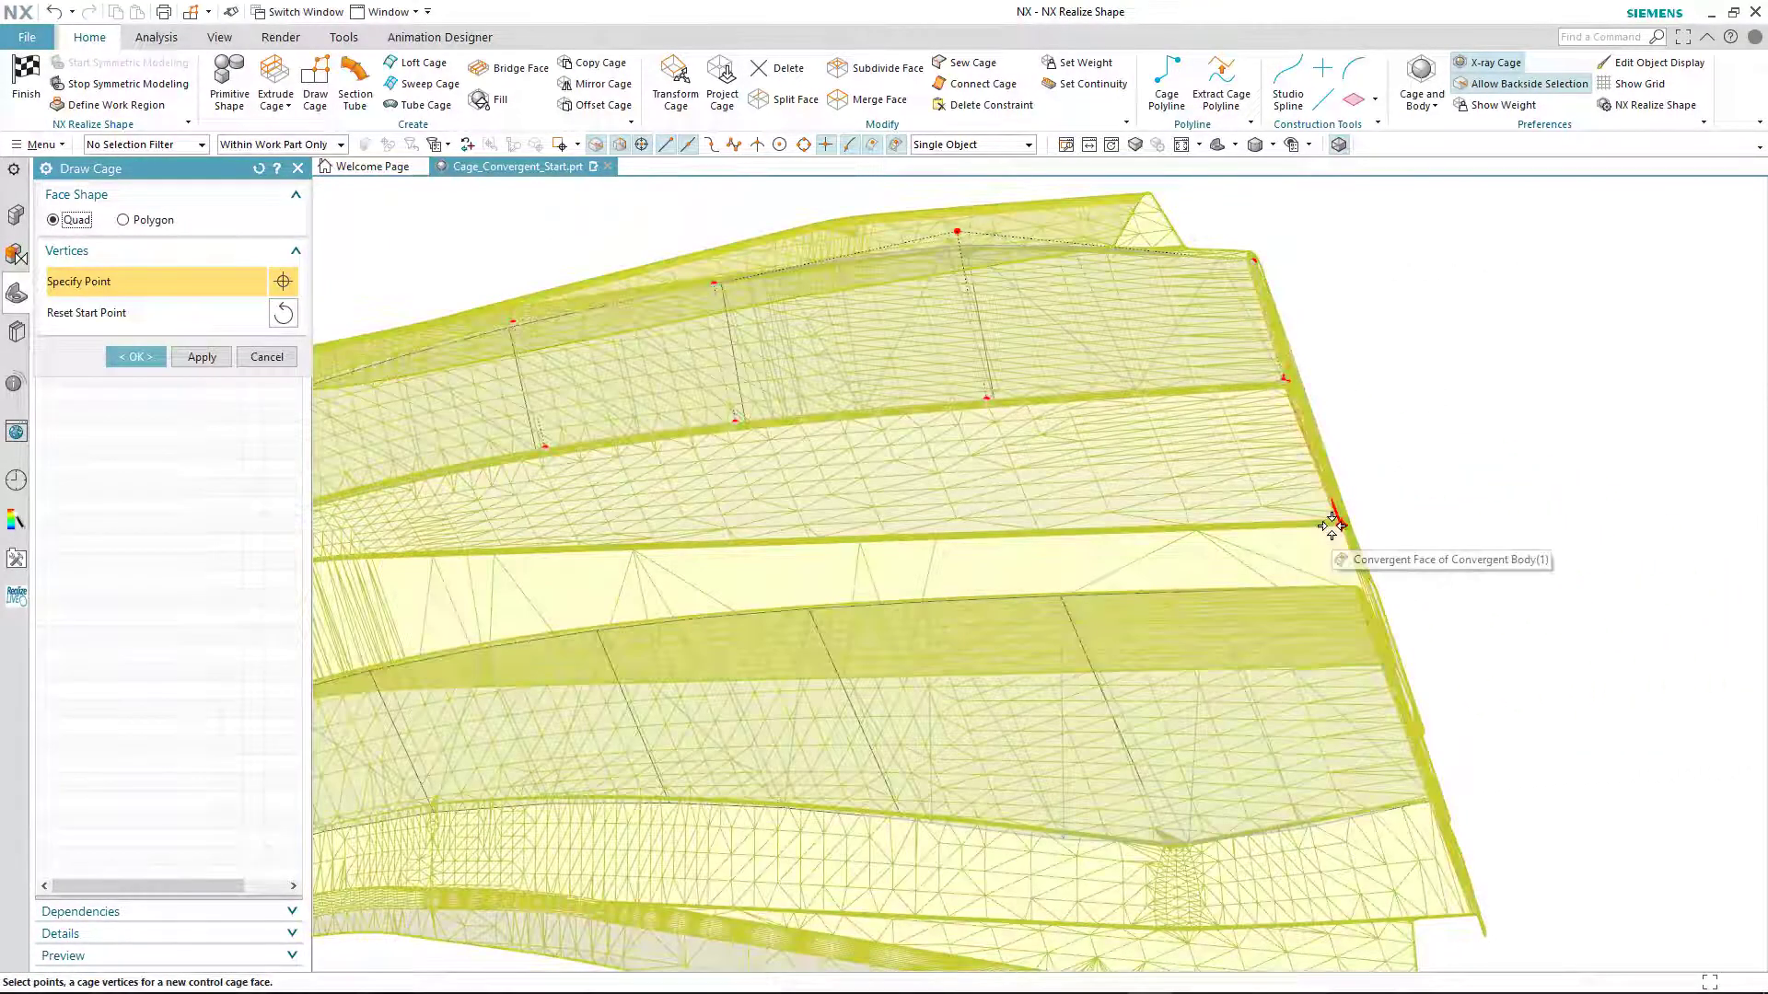
{"action": "left_click", "coordinate": [1041, 529]}
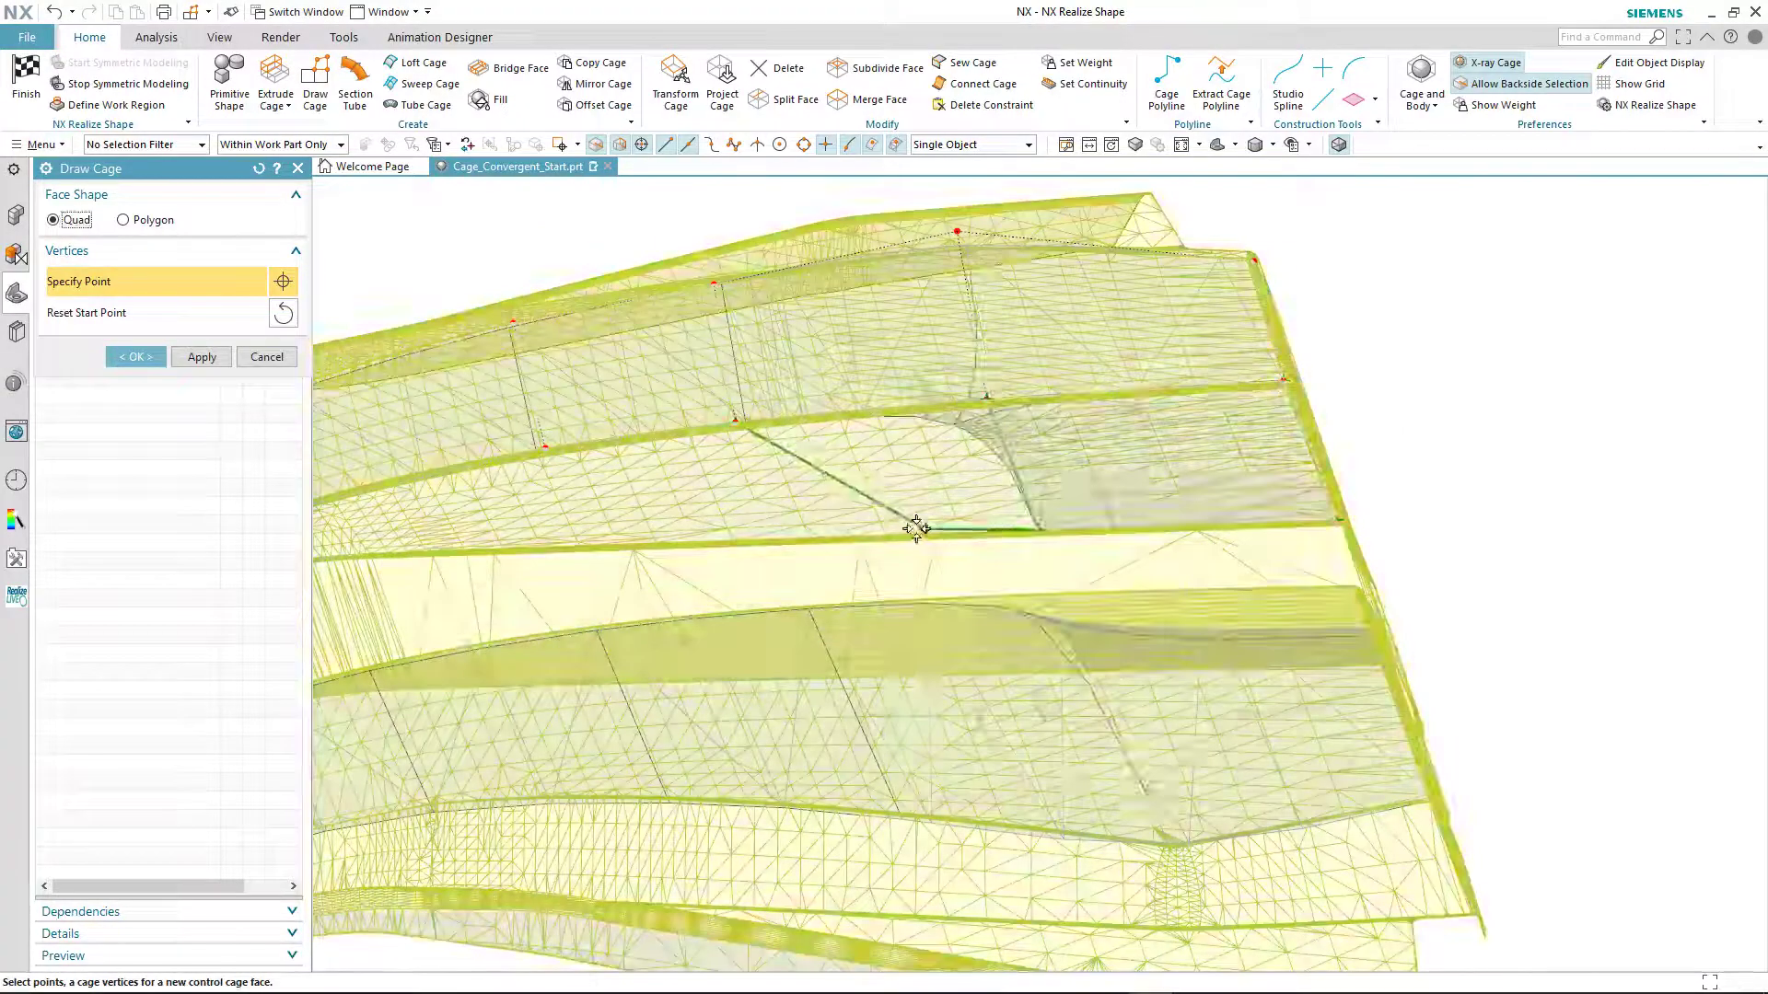
Step: Continue the quad cage faces along the lower edge of the channel's side wall up to the channel's closed end
{"action": "left_click", "coordinate": [757, 534]}
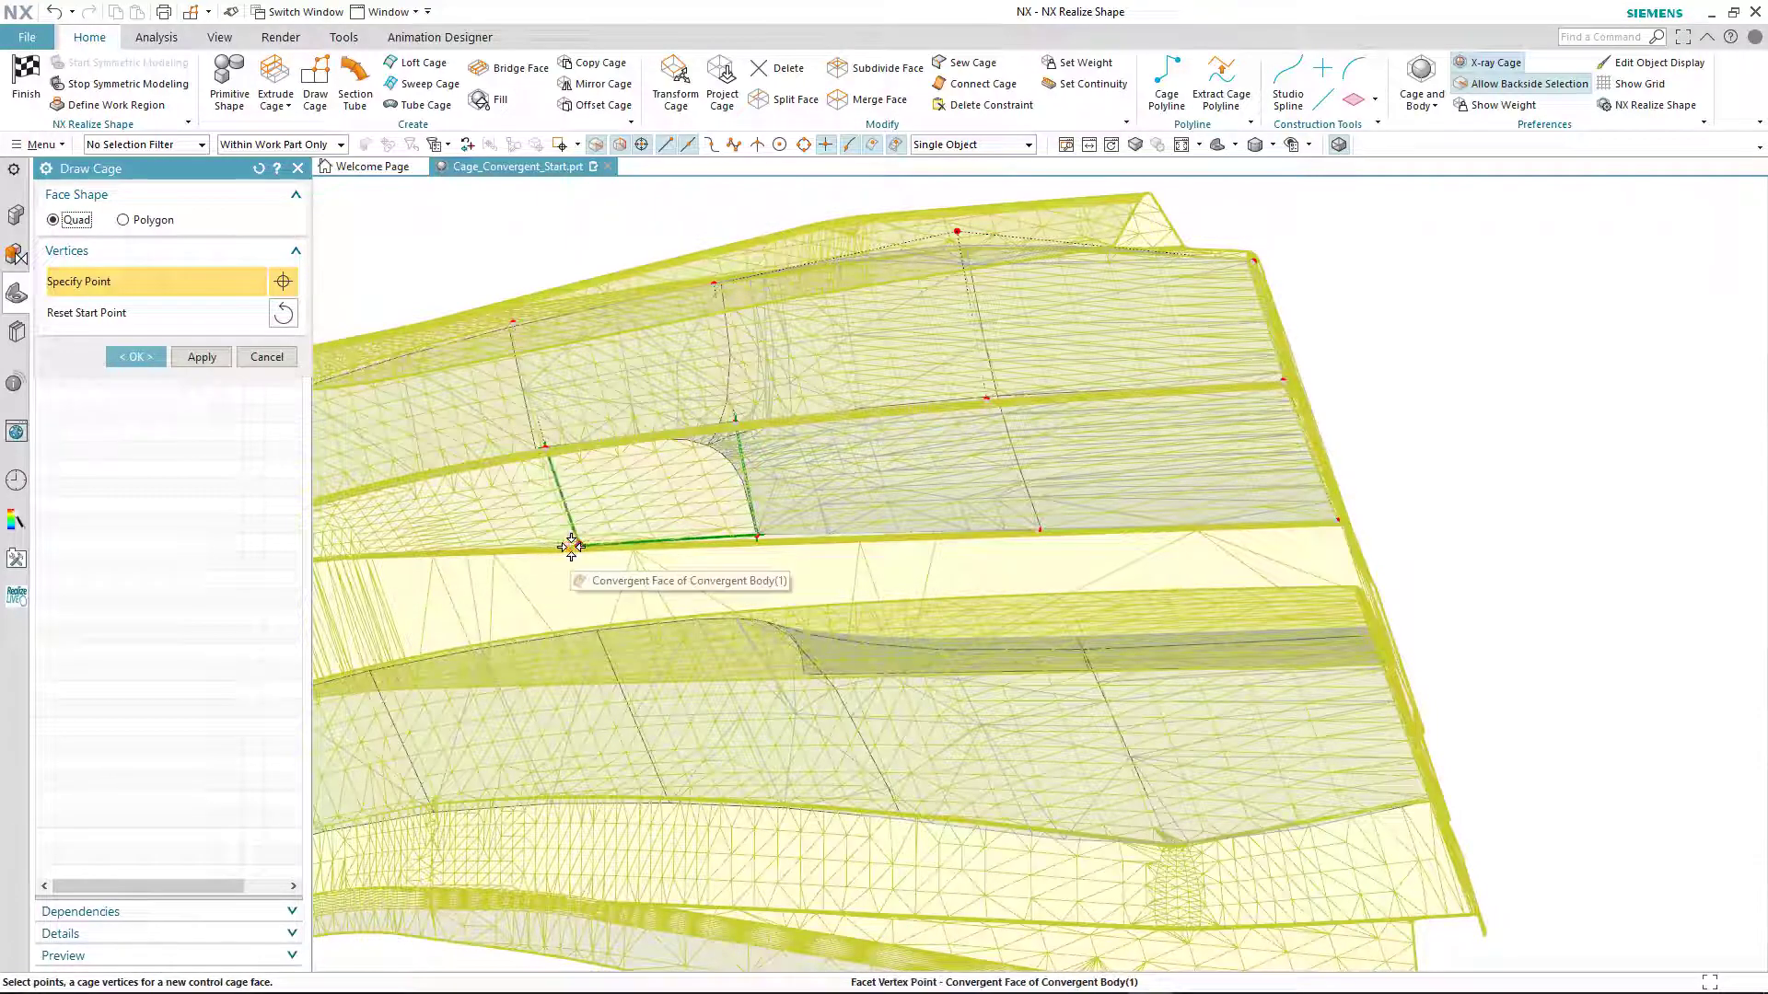
{"action": "left_click", "coordinate": [572, 546]}
{"action": "middle_click_drag", "start_coordinate": [517, 548], "coordinate": [541, 549], "text": "shift"}
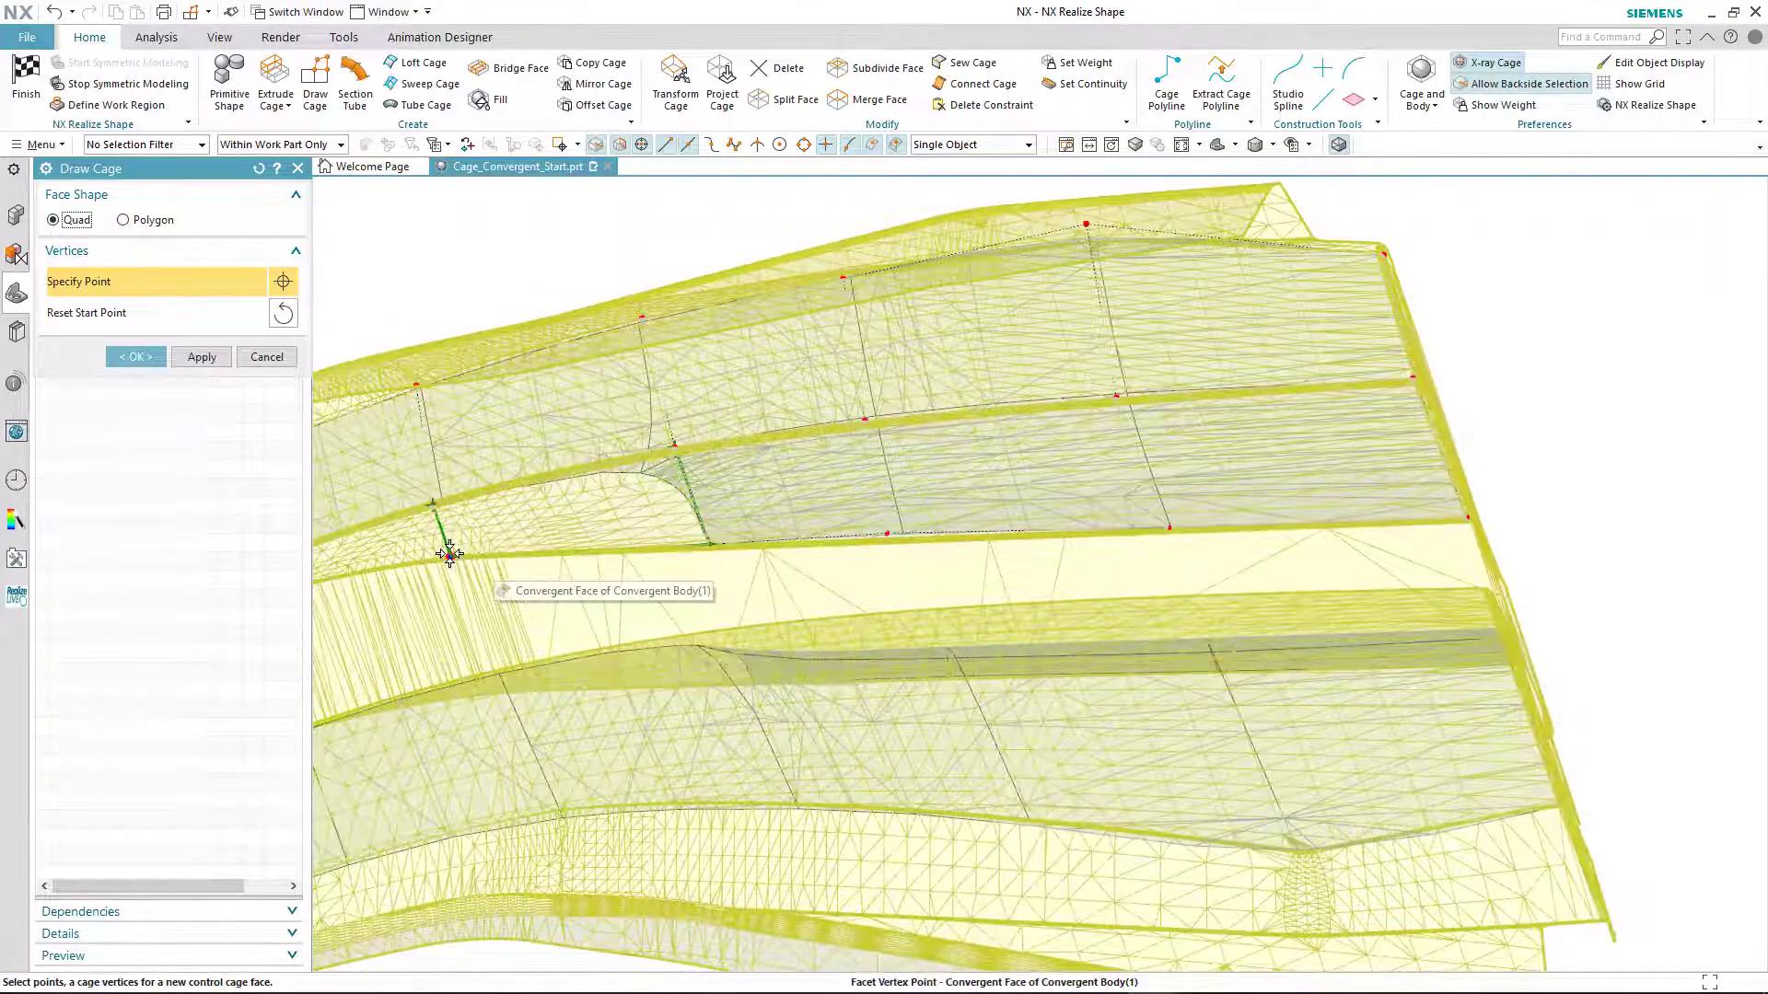
{"action": "left_click", "coordinate": [450, 554]}
{"action": "middle_click_drag", "start_coordinate": [454, 552], "coordinate": [331, 336]}
{"action": "left_click", "coordinate": [458, 589]}
{"action": "left_click", "coordinate": [135, 358]}
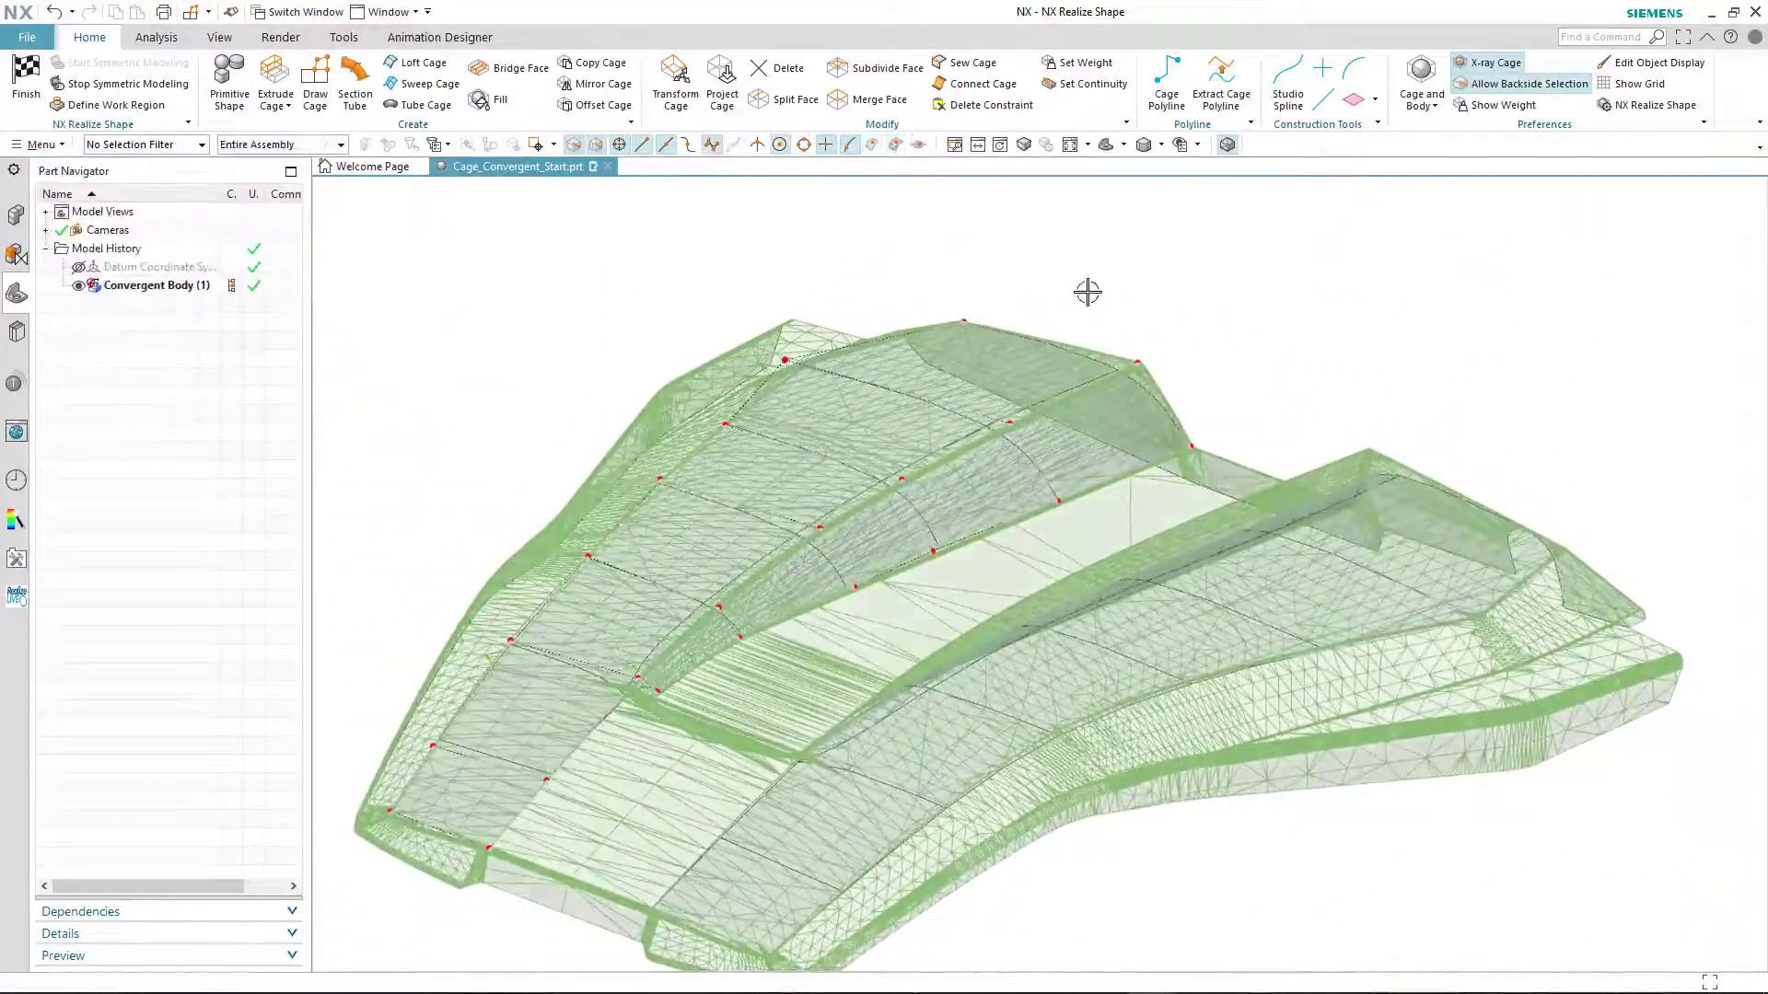
Step: Turn off the facet edges and set Sharp continuity on the five cage edges between the top strip and the channel wall
{"action": "left_click", "coordinate": [1231, 149]}
{"action": "middle_click_drag", "start_coordinate": [645, 299], "coordinate": [730, 306]}
{"action": "scroll", "coordinate": [729, 306], "scroll_direction": "up", "scroll_amount": 1}
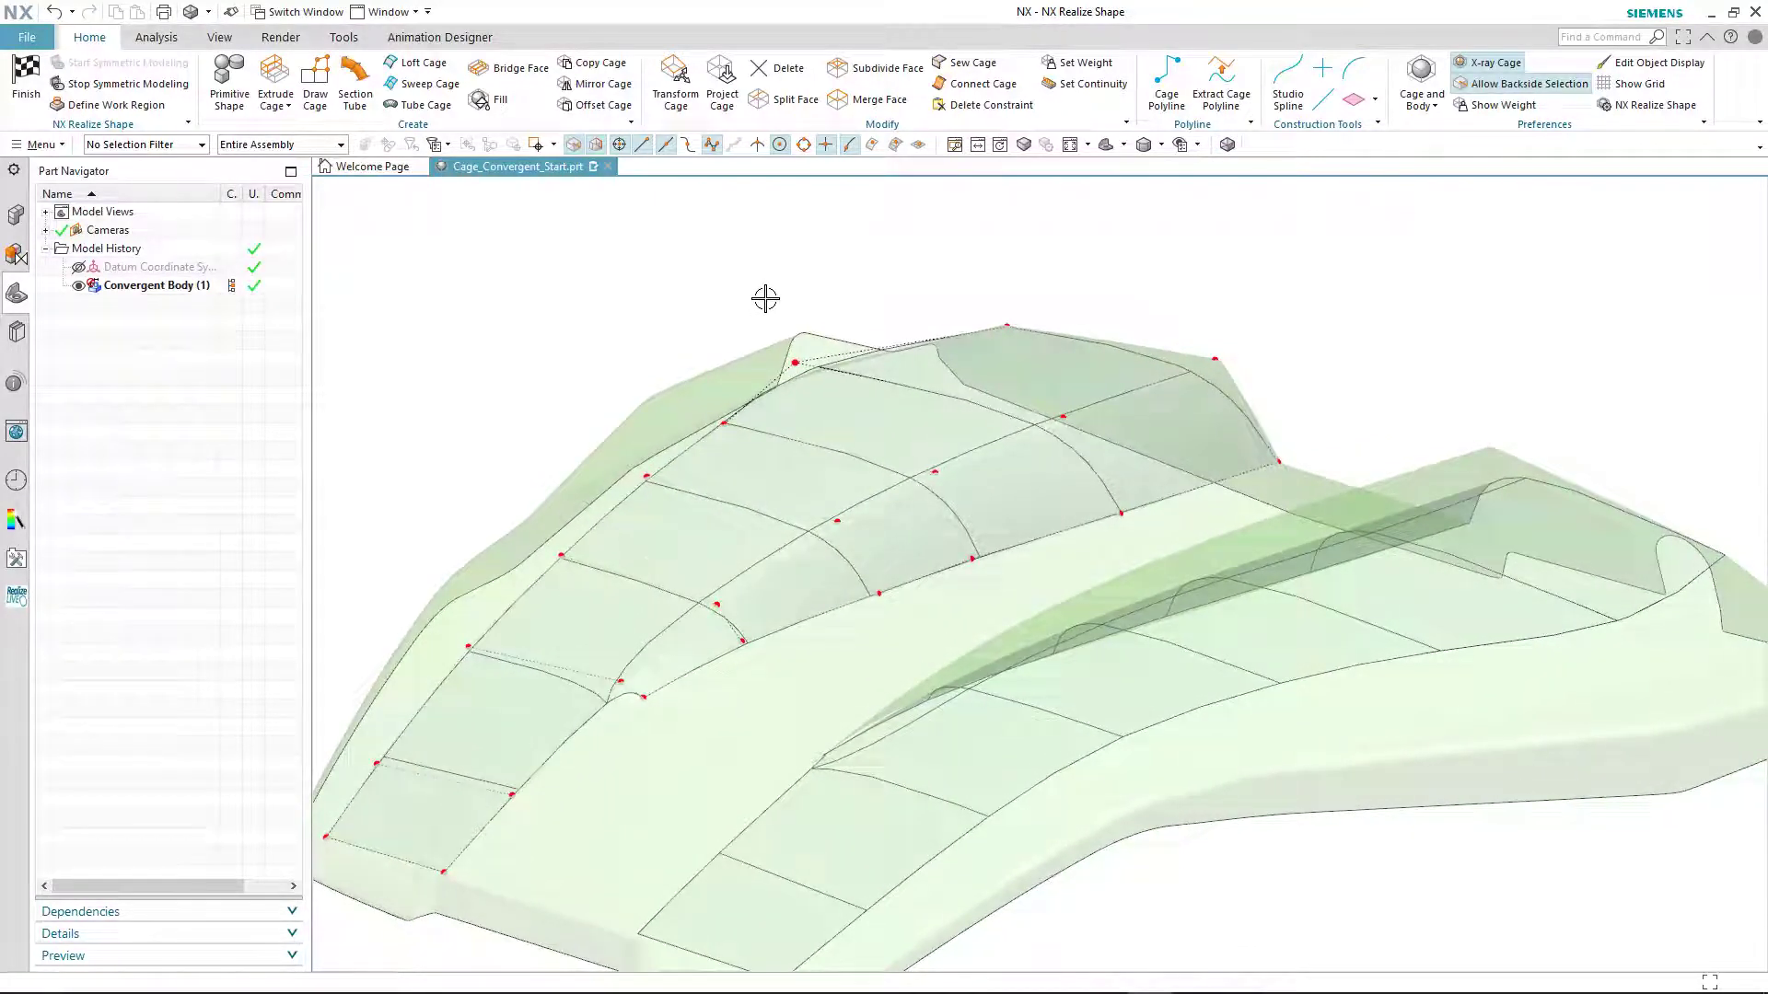
{"action": "left_click", "coordinate": [1087, 83]}
{"action": "left_click", "coordinate": [1088, 409]}
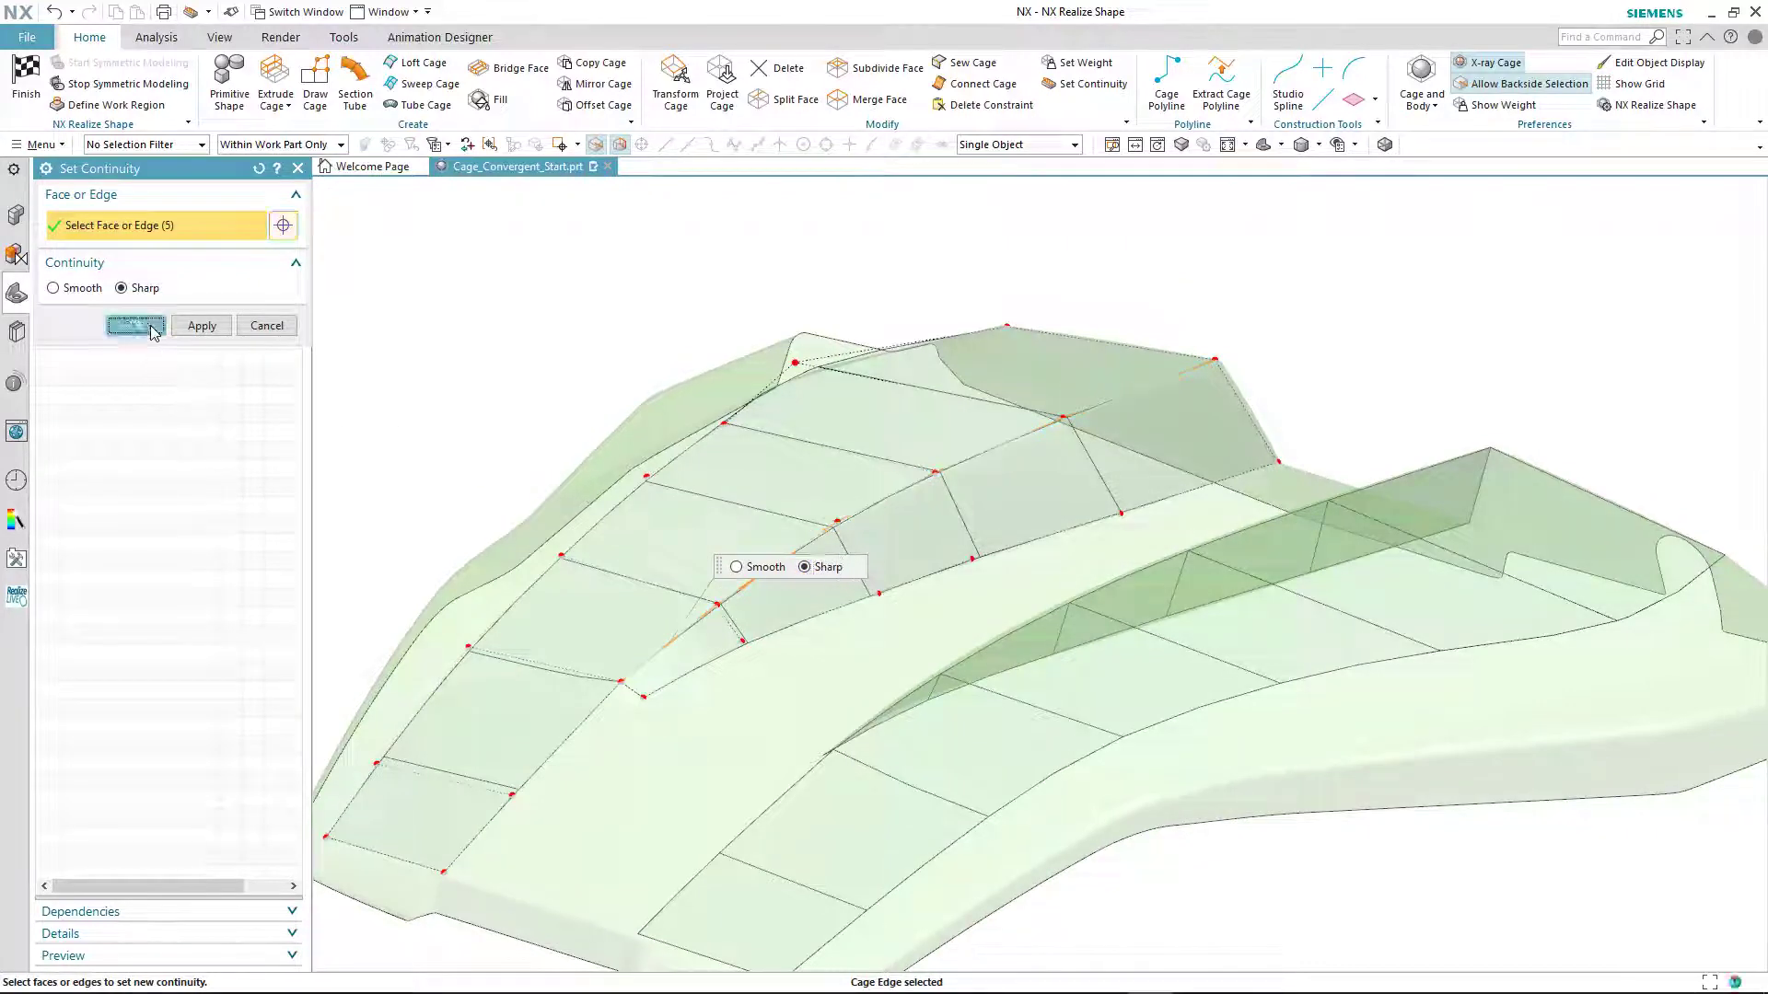
{"action": "left_click", "coordinate": [135, 326]}
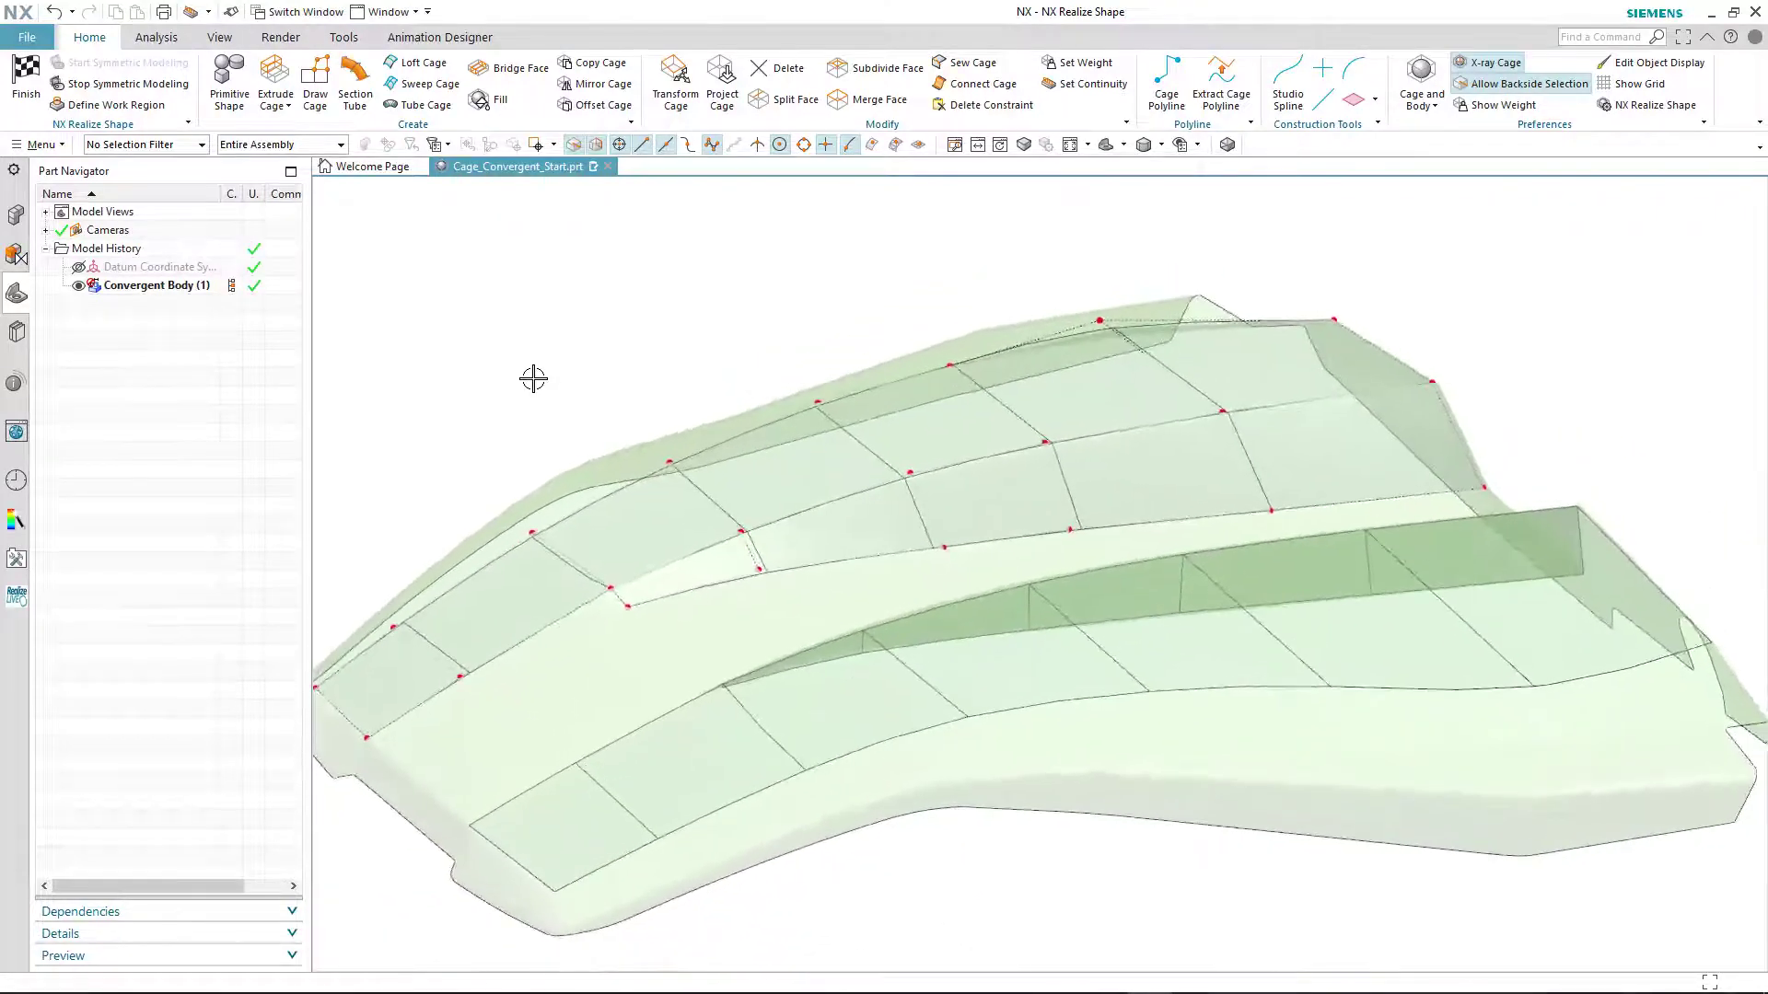
Step: Turn on the facet edges and move the wall's cage edge near the channel's closed end along XC toward that end with Transform Cage
{"action": "left_click", "coordinate": [1227, 145]}
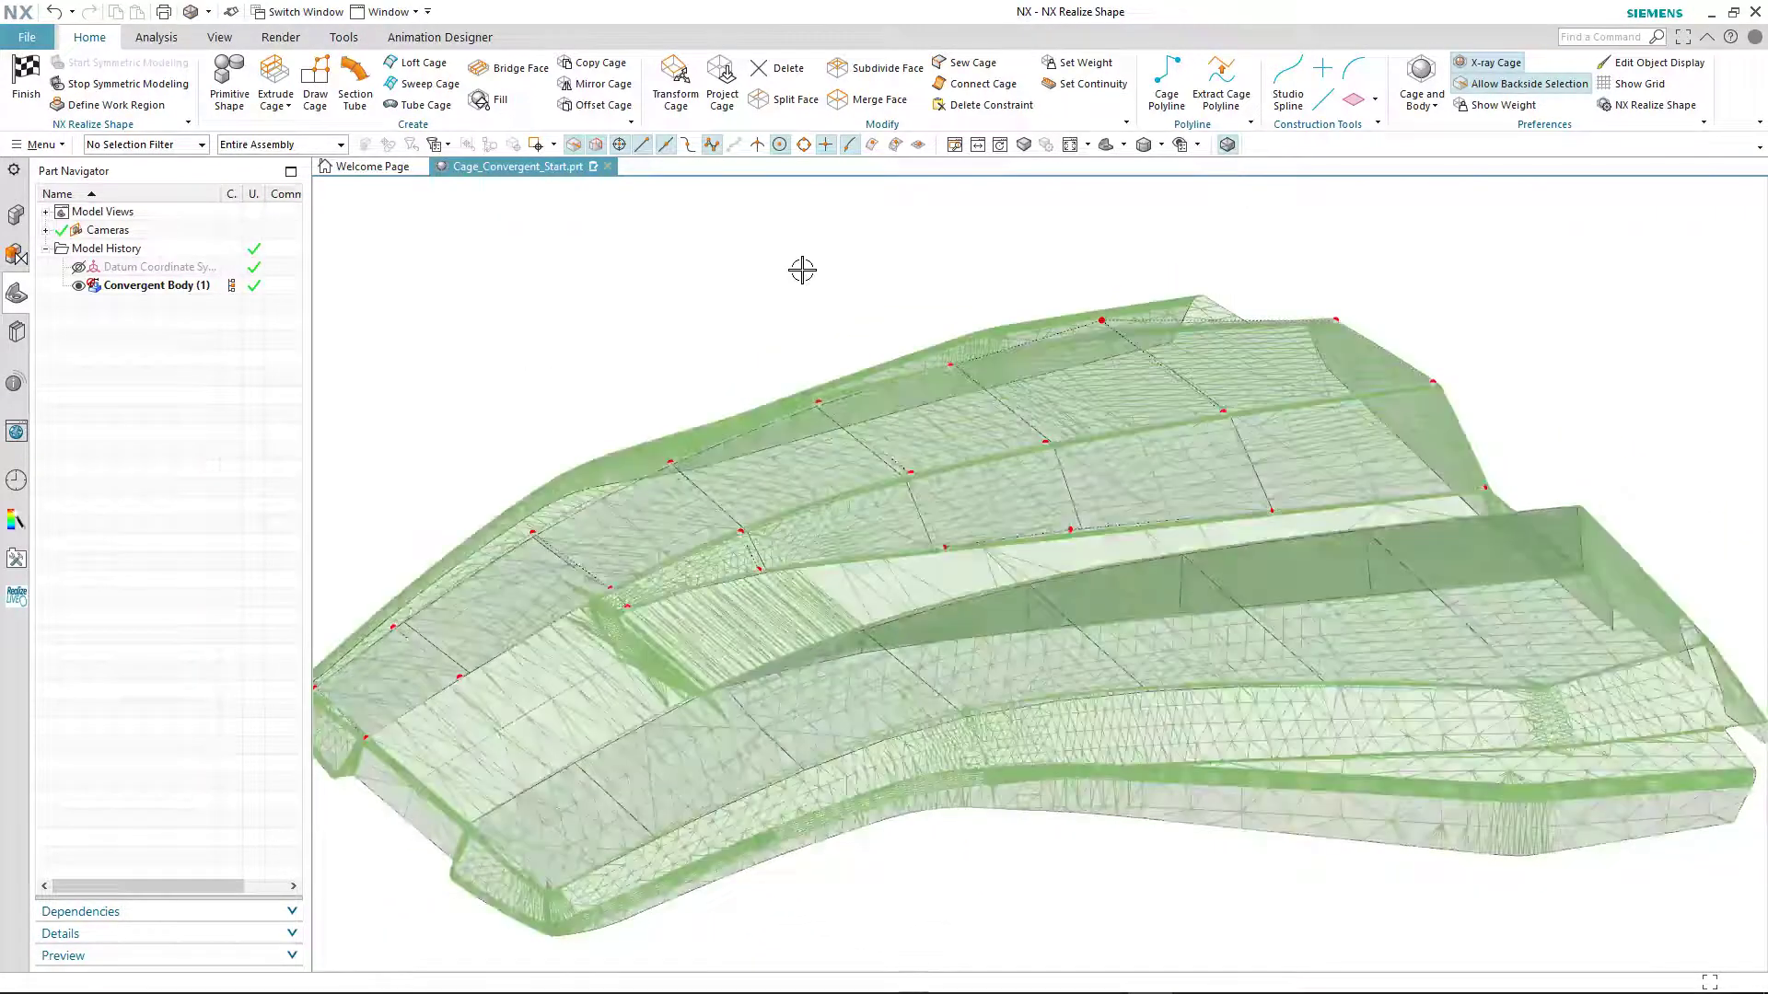
{"action": "scroll", "coordinate": [789, 279], "scroll_direction": "up", "scroll_amount": 10}
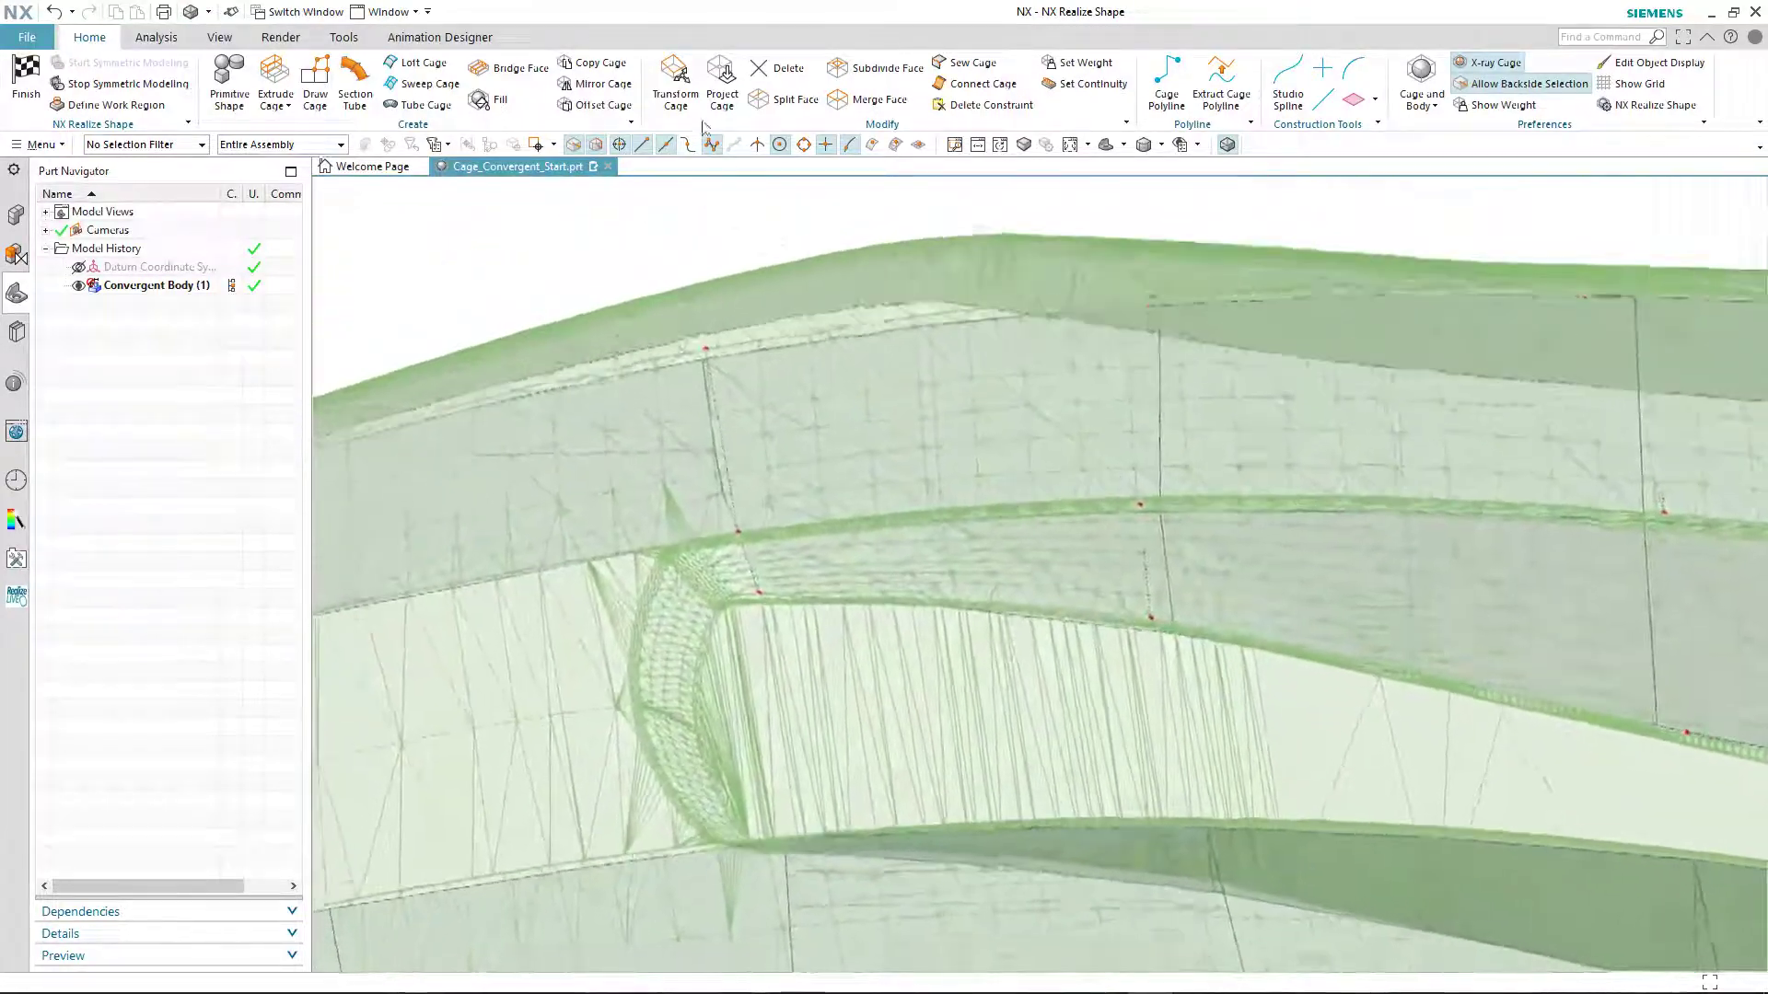
{"action": "left_click", "coordinate": [675, 81]}
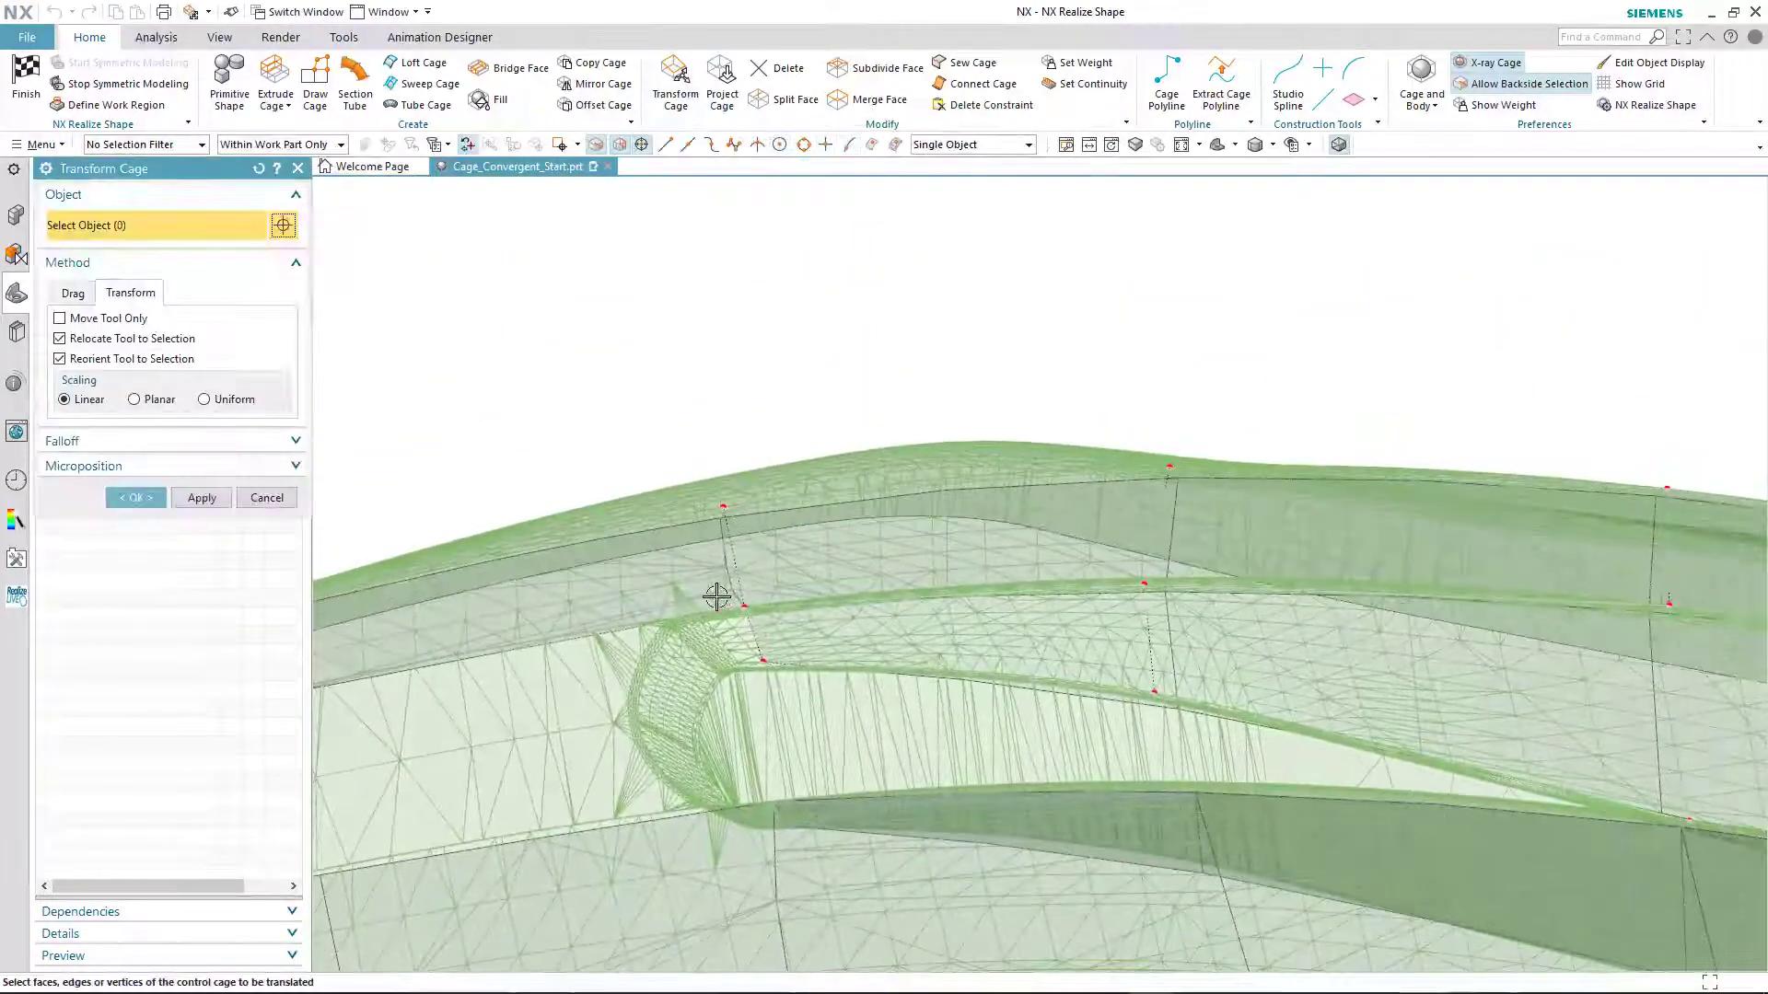
{"action": "left_click_drag", "start_coordinate": [804, 684], "coordinate": [803, 683]}
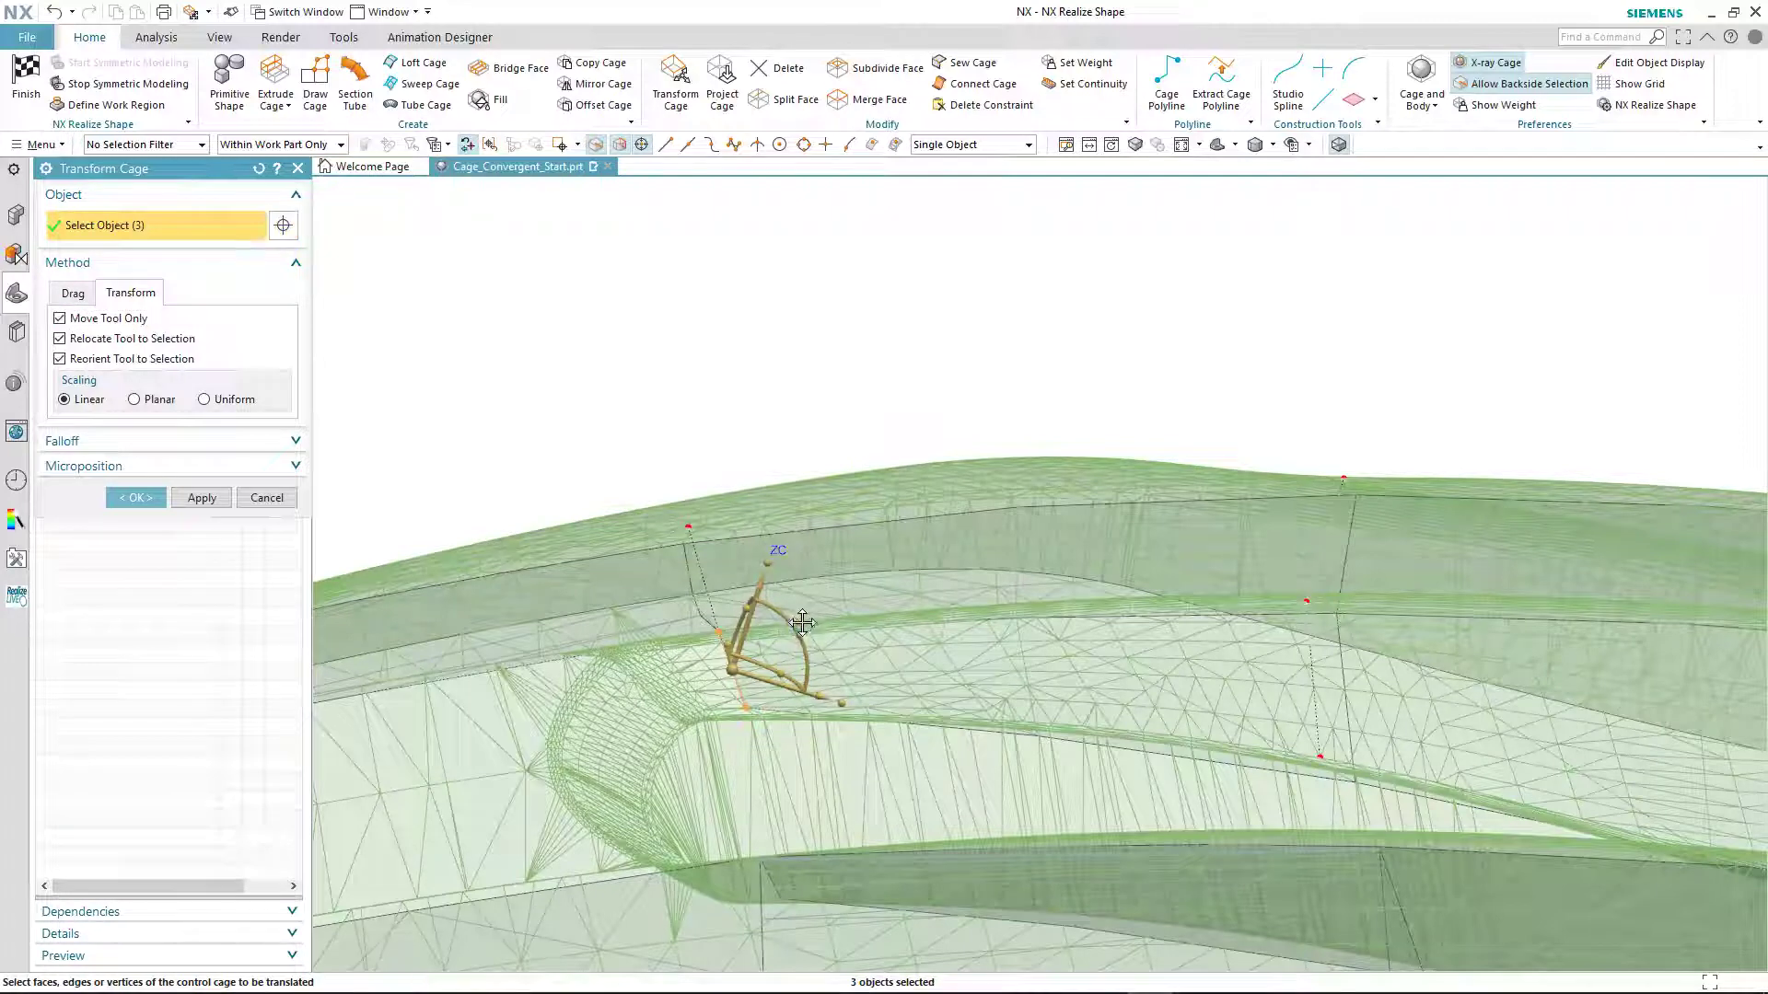
{"action": "key", "text": "ctrl+z"}
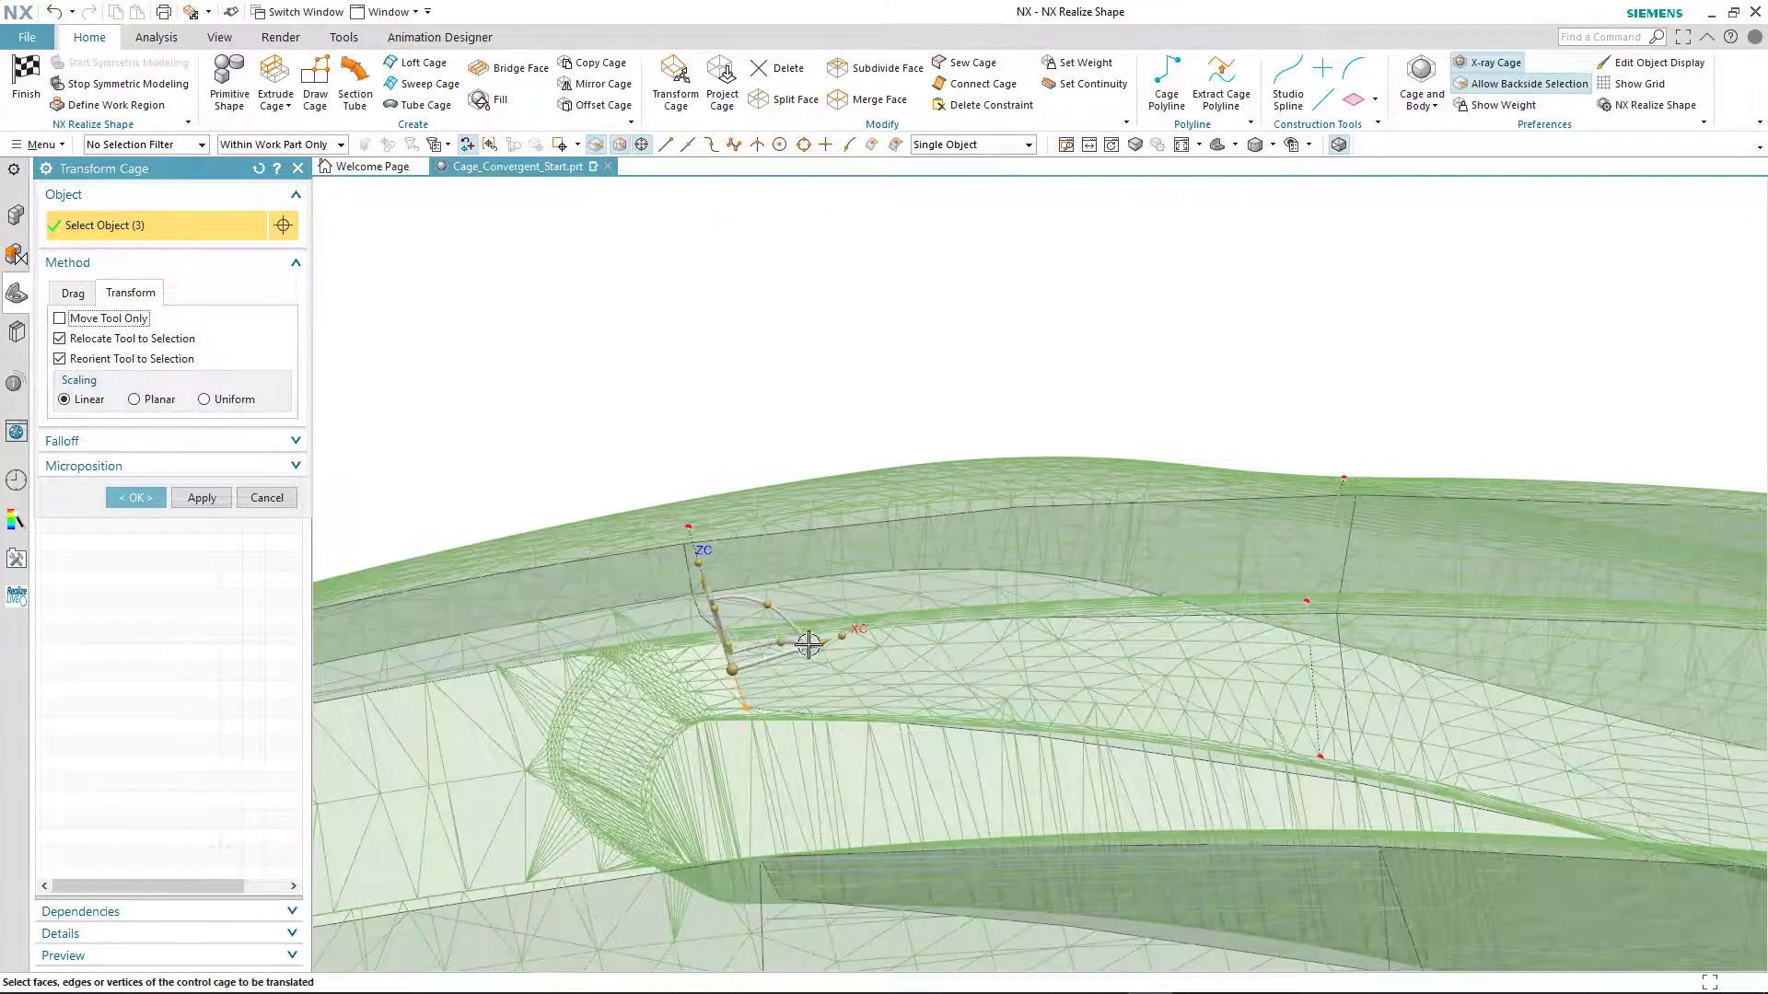
{"action": "left_click_drag", "start_coordinate": [819, 644], "coordinate": [778, 650]}
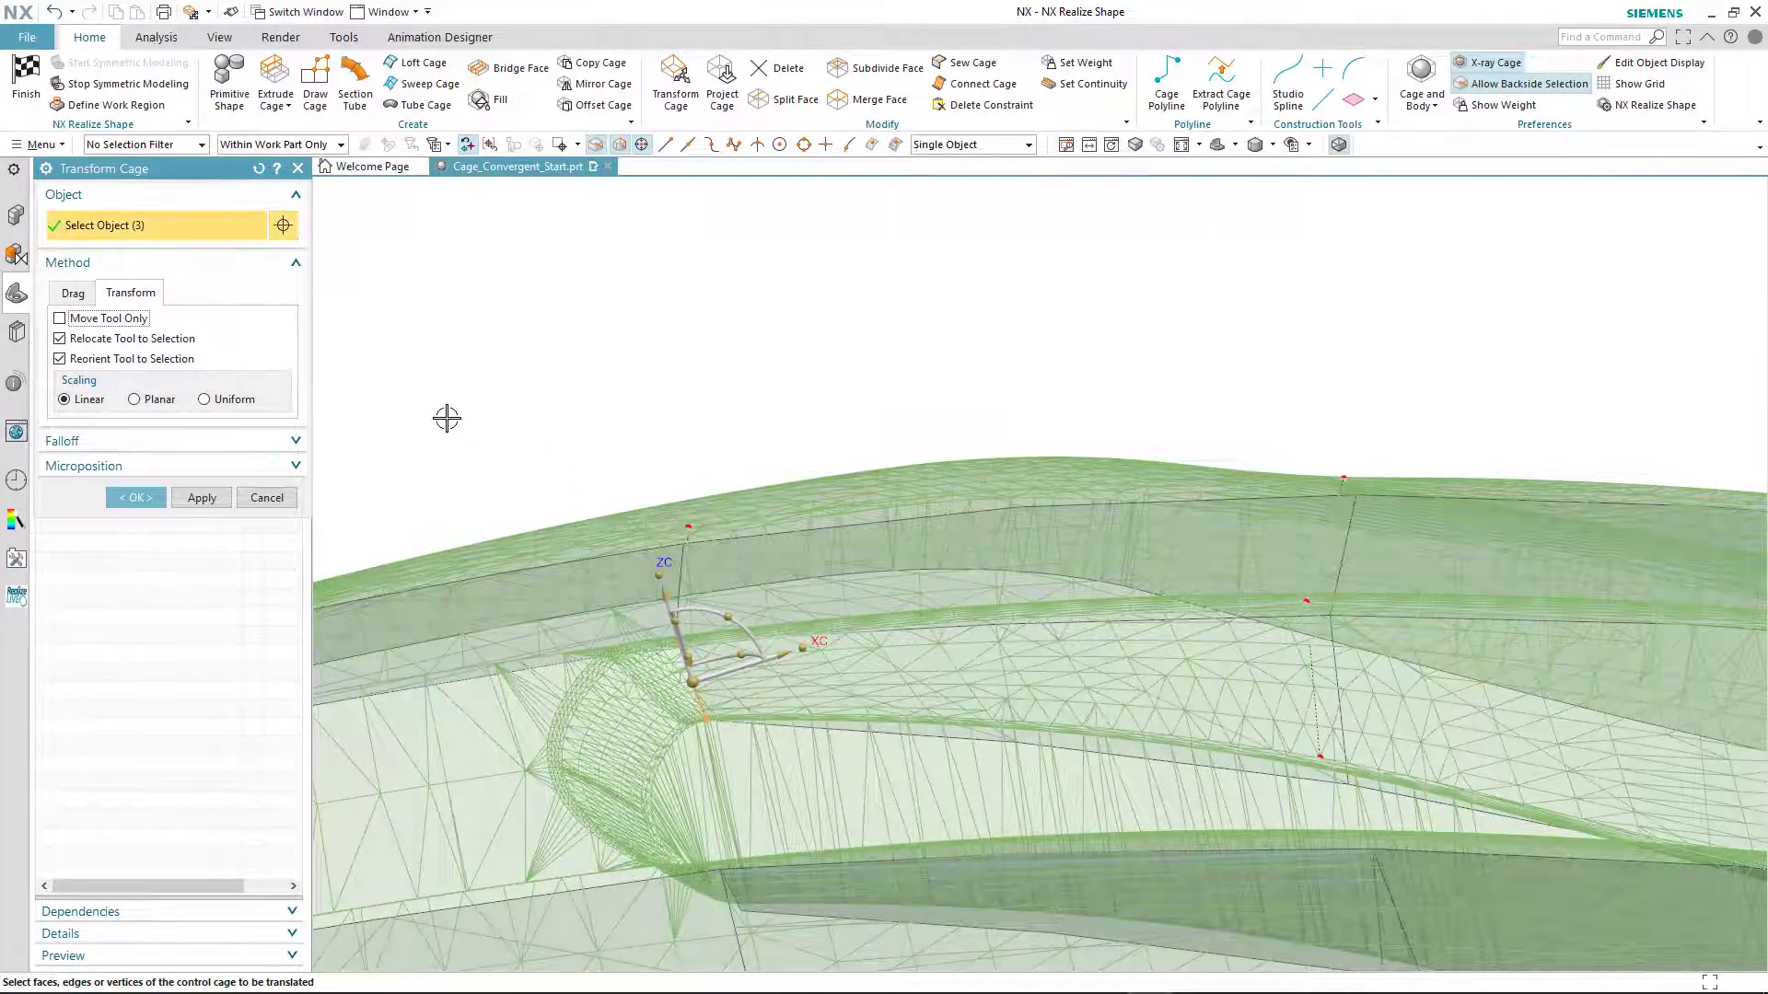
Step: Split the two long cage faces beside the channel's closed end uniformly once, using their shared ridge edge as reference
{"action": "left_click", "coordinate": [782, 99]}
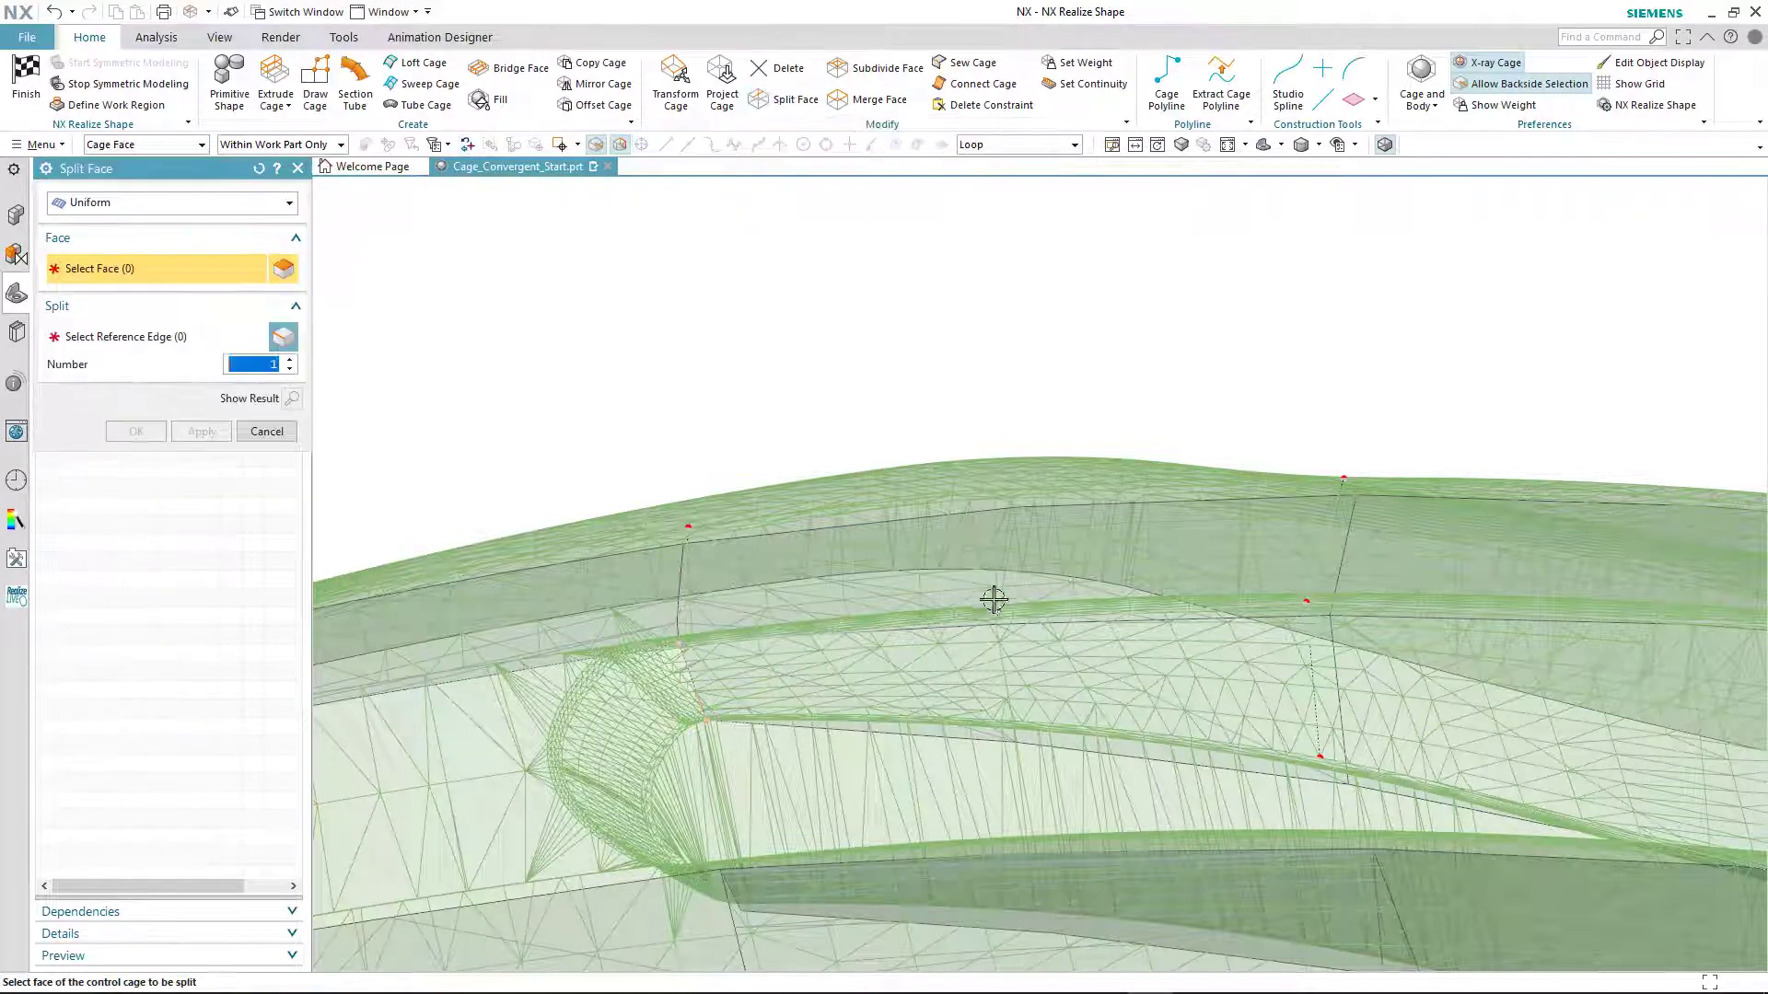
{"action": "middle_click", "coordinate": [1005, 630]}
{"action": "left_click", "coordinate": [1014, 620]}
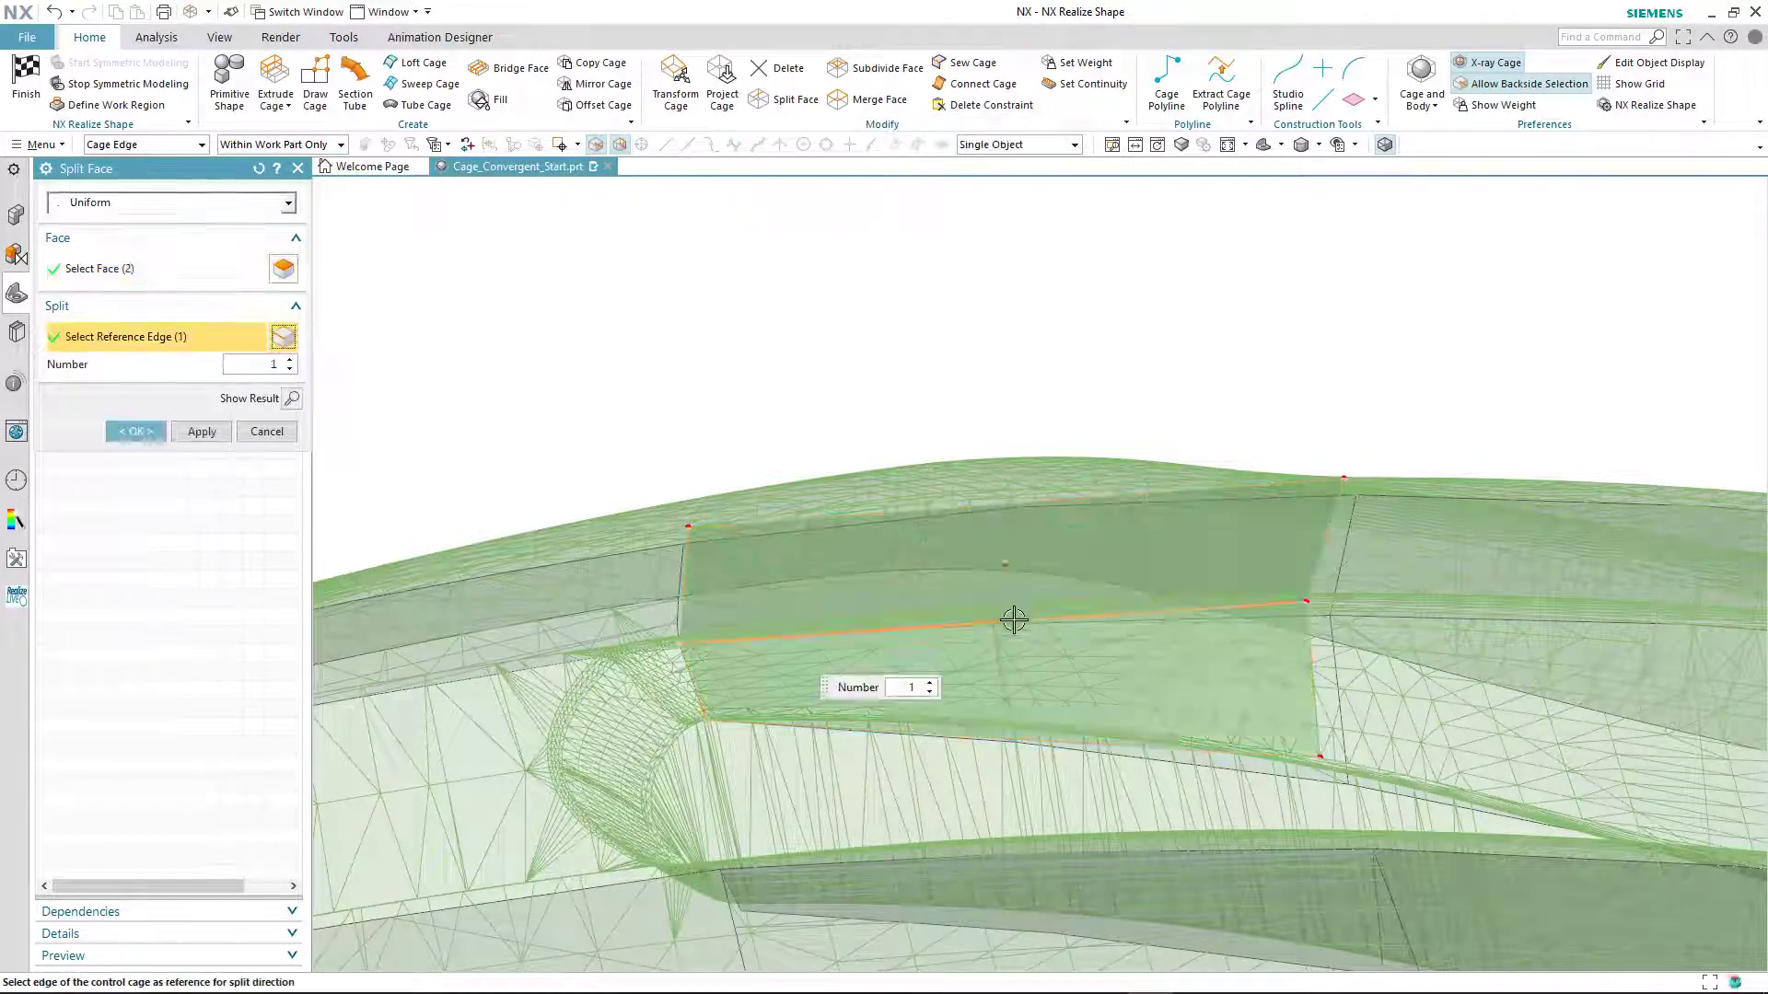
{"action": "left_click", "coordinate": [137, 432]}
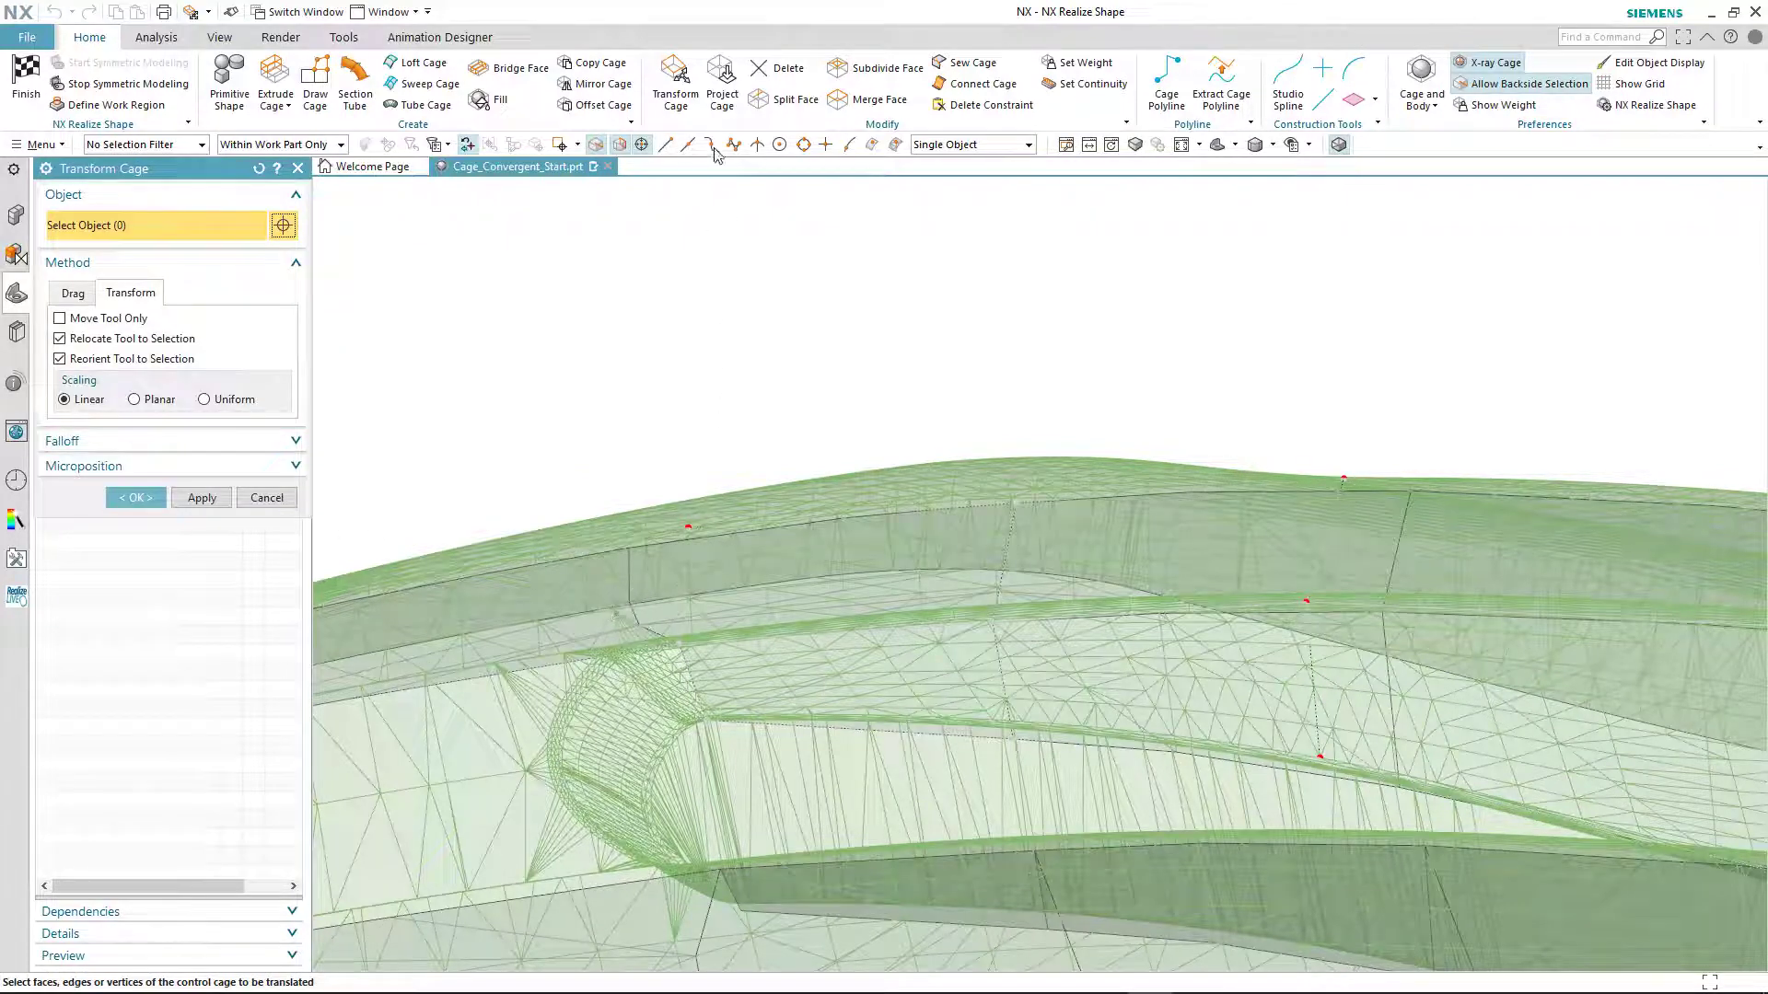
Step: Move the new split vertices on the channel wall's lower and upper edges onto the facet edges with Transform Cage
{"action": "left_click", "coordinate": [675, 87]}
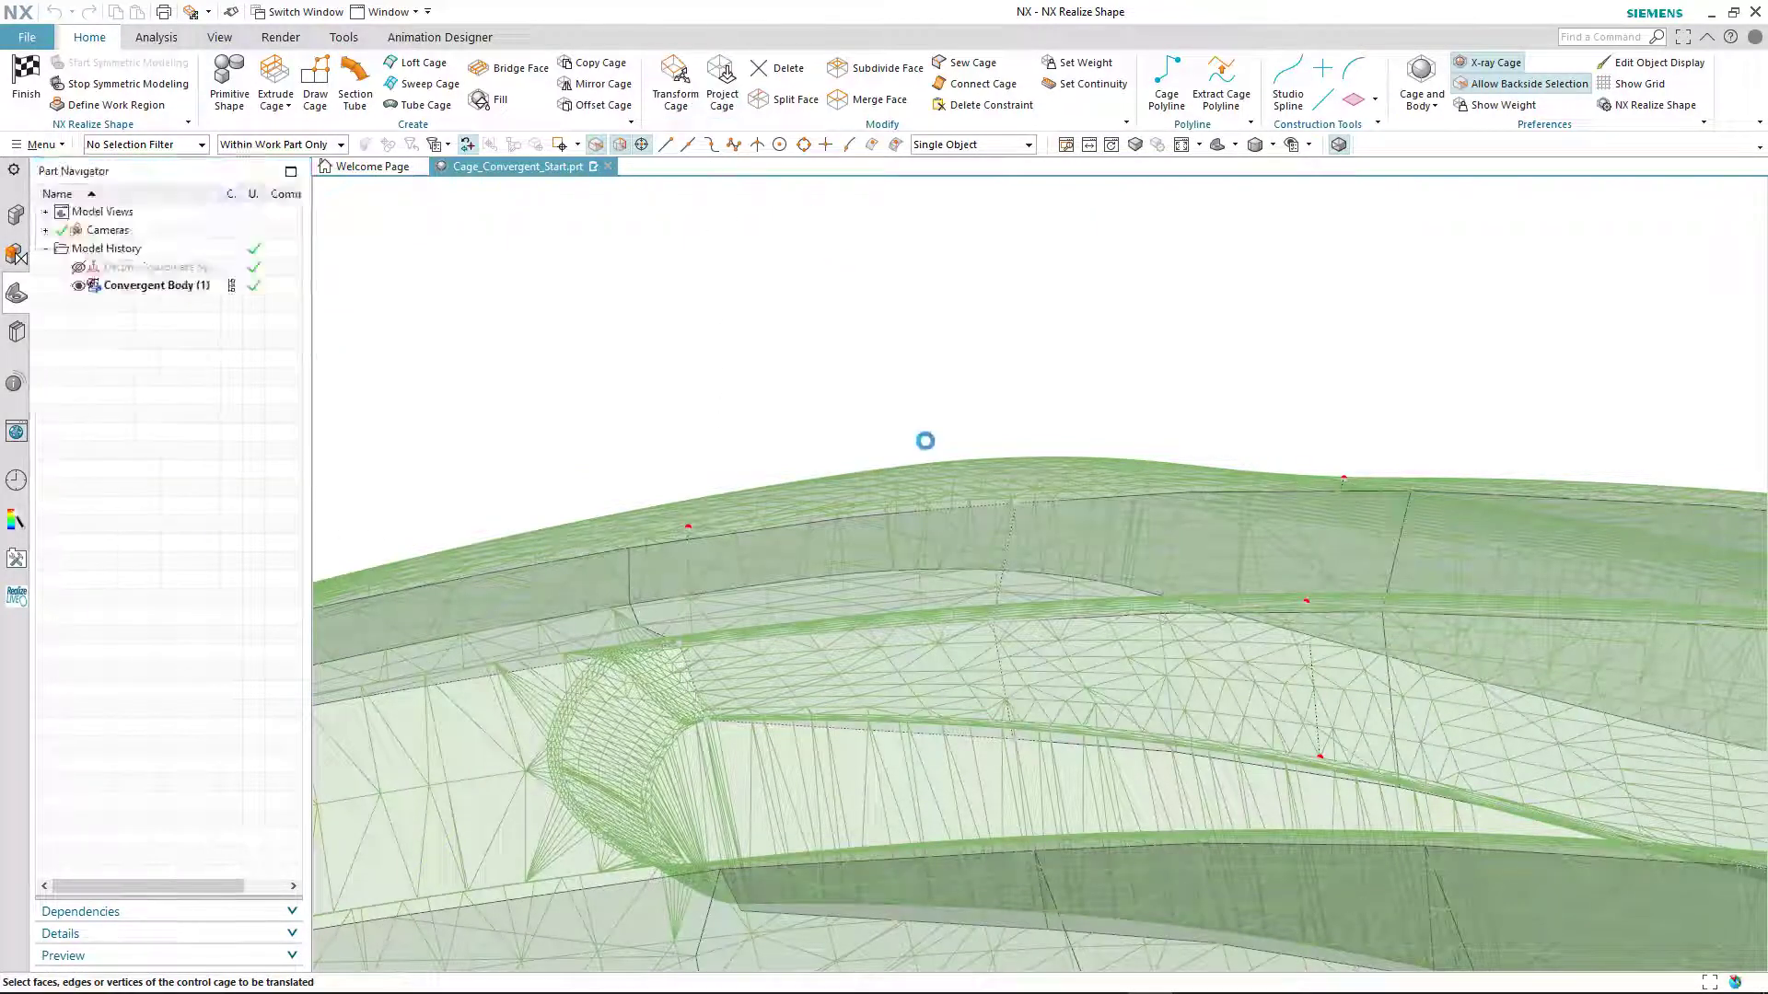
{"action": "left_click", "coordinate": [1013, 738]}
{"action": "left_click_drag", "start_coordinate": [1045, 656], "coordinate": [1004, 630]}
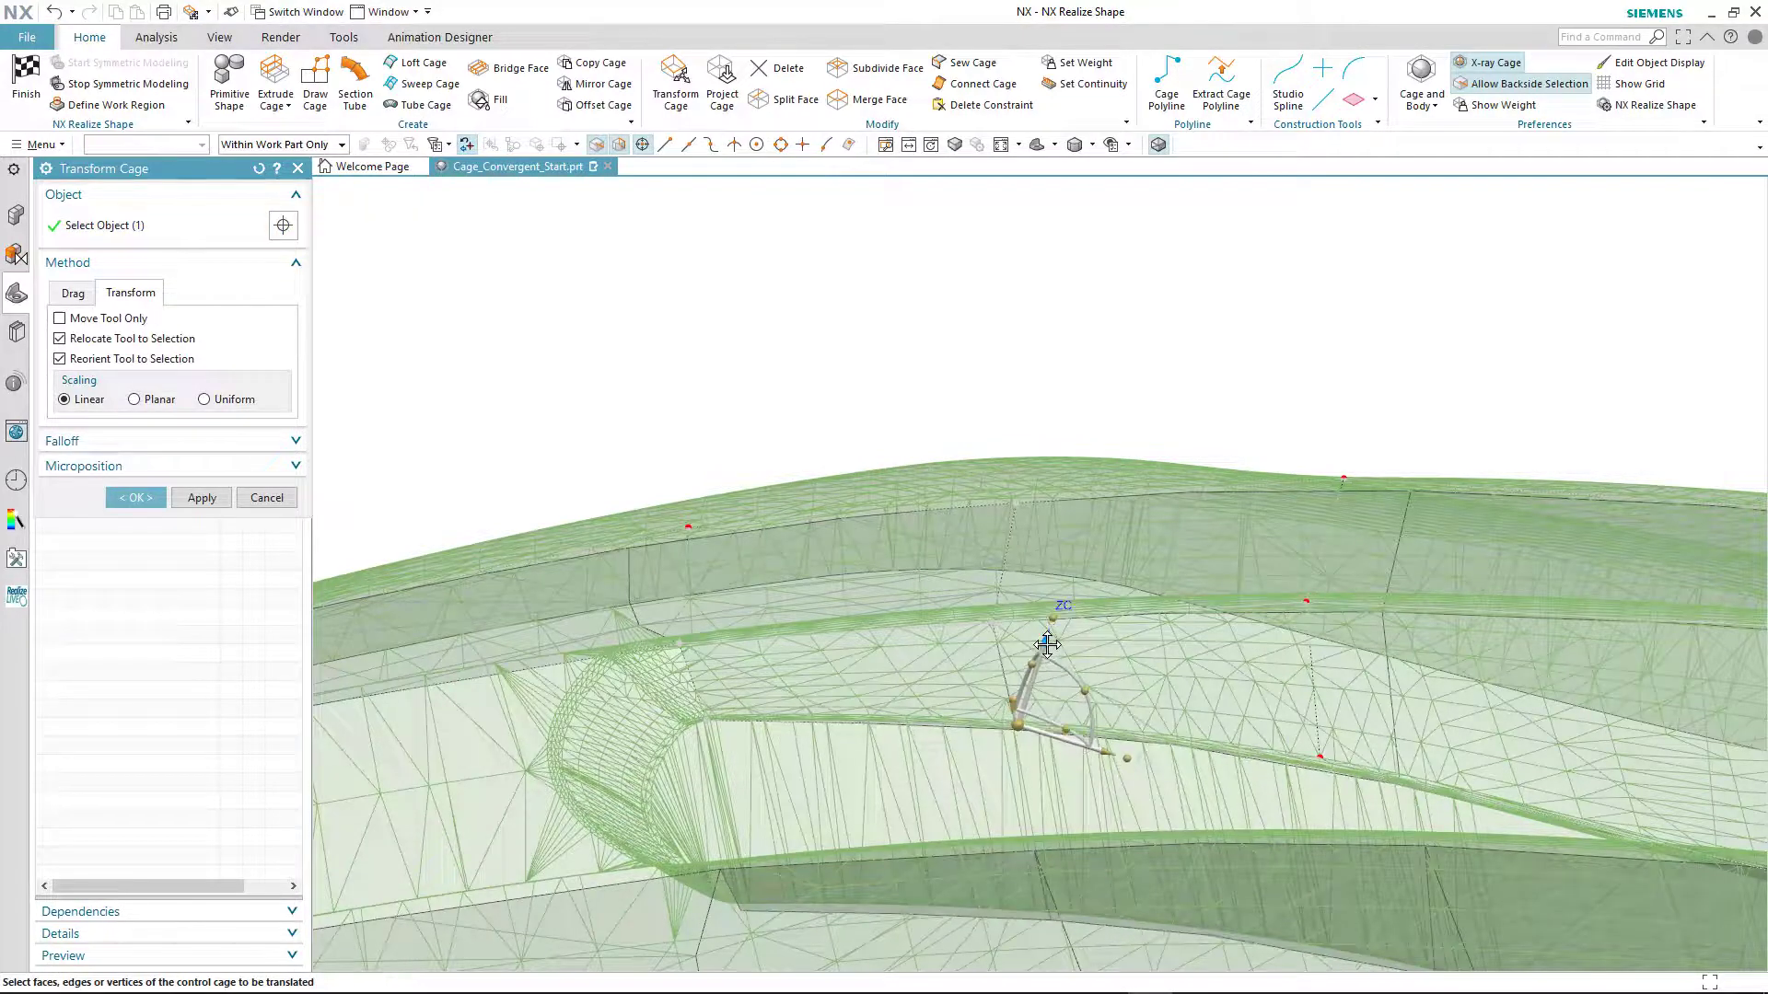
{"action": "left_click", "coordinate": [996, 617]}
{"action": "left_click", "coordinate": [1025, 523]}
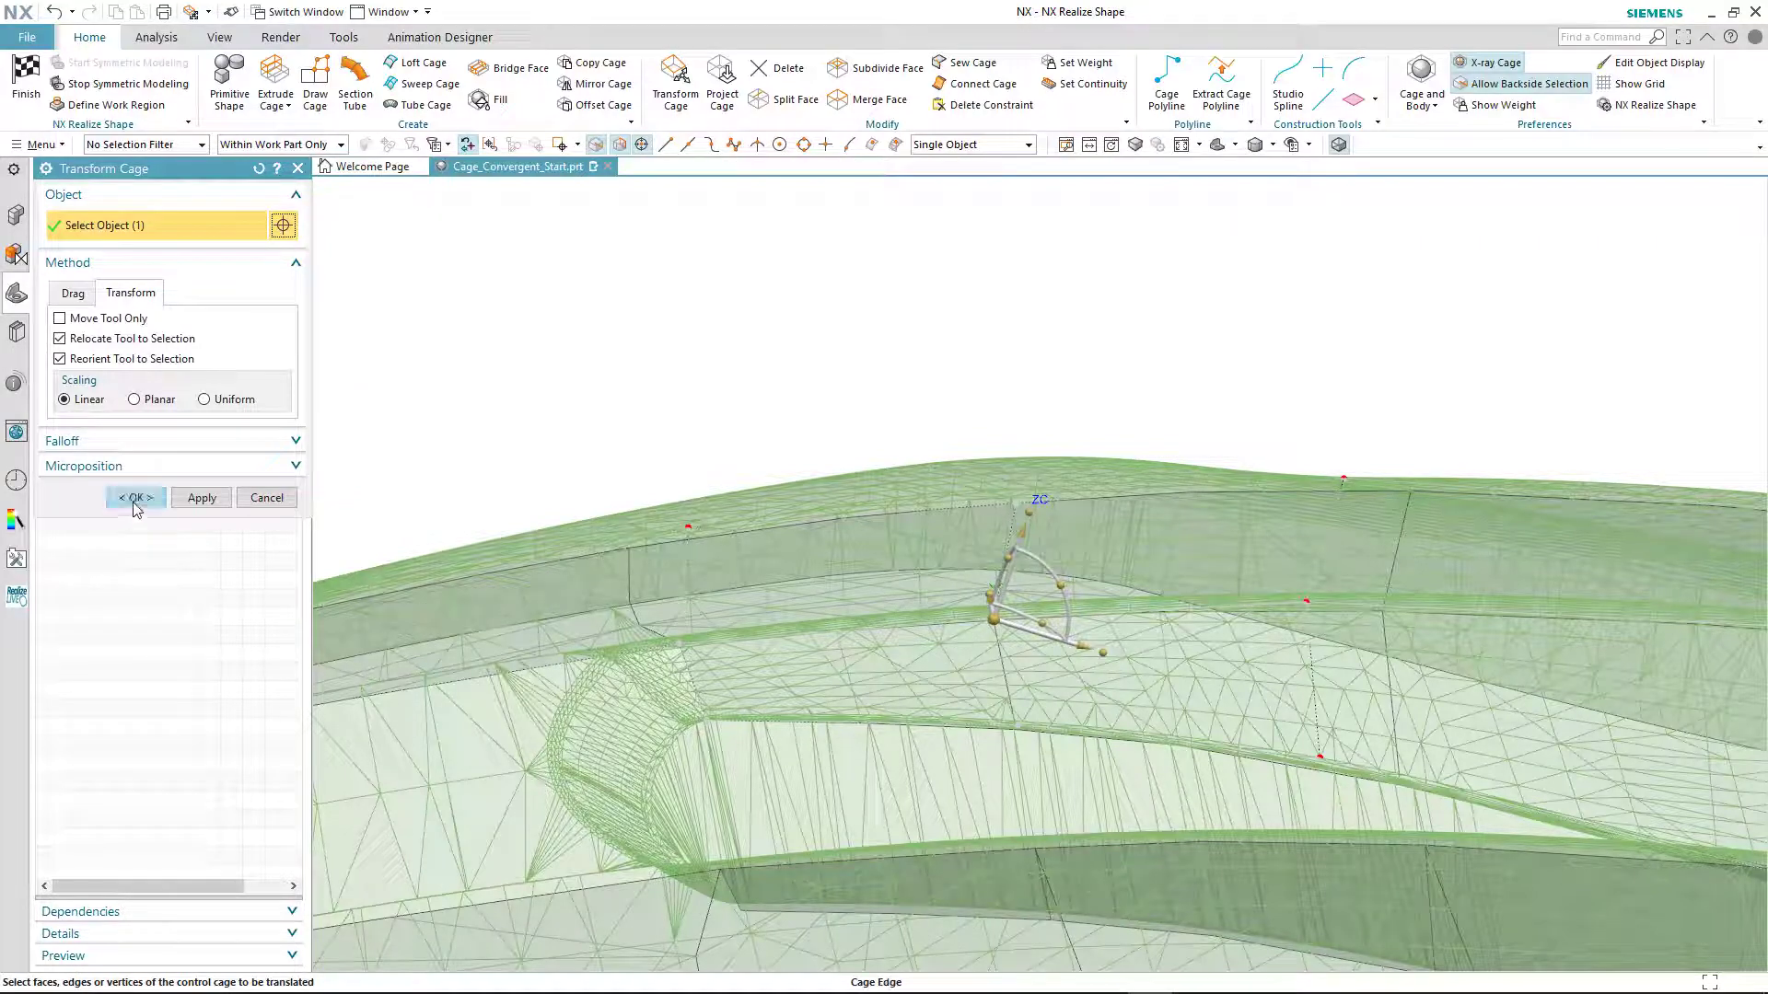
{"action": "left_click", "coordinate": [136, 499]}
Step: Hide the facet edges and convergent body, and fill symmetrically from the two inner cage edges ahead of the channel with Sharp continuity
{"action": "mouse_move", "coordinate": [720, 349]}
{"action": "middle_mouse_down"}
{"action": "mouse_move", "coordinate": [556, 351]}
{"action": "mouse_move", "coordinate": [1164, 208]}
{"action": "mouse_move", "coordinate": [1226, 147]}
{"action": "mouse_move", "coordinate": [707, 328]}
{"action": "mouse_move", "coordinate": [140, 343]}
{"action": "middle_mouse_up"}
{"action": "left_click", "coordinate": [1228, 148]}
{"action": "left_click", "coordinate": [79, 286]}
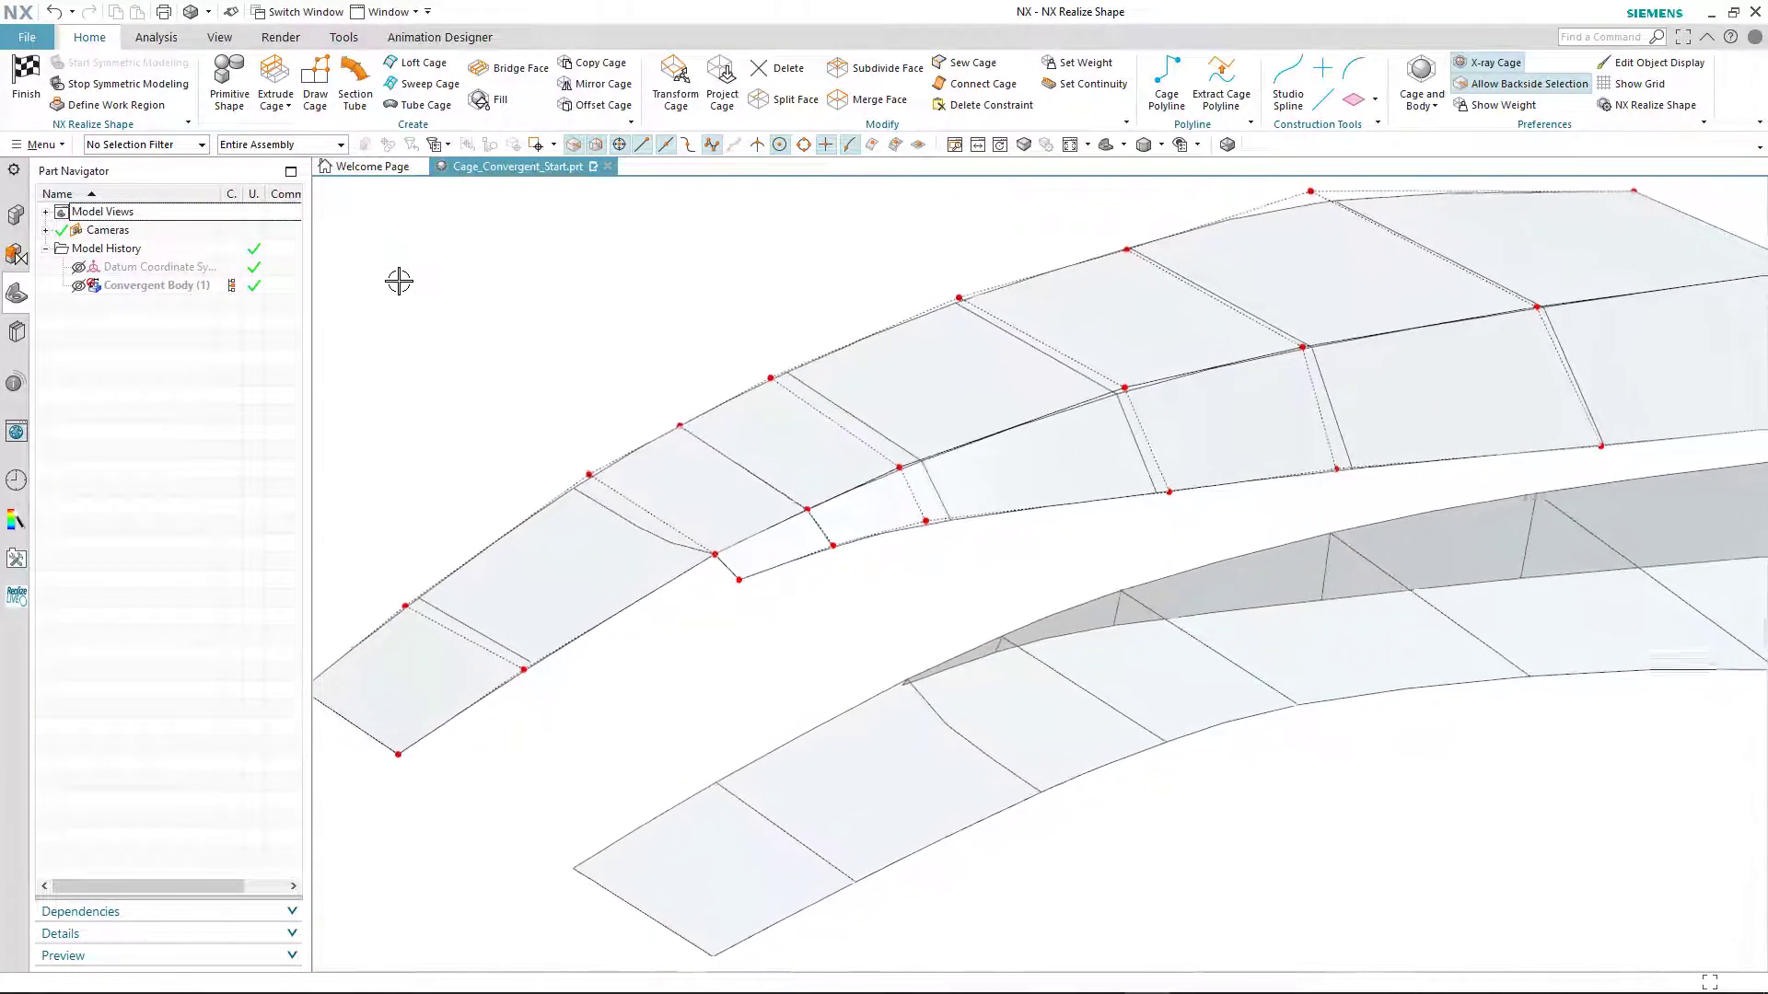
{"action": "left_click", "coordinate": [488, 99]}
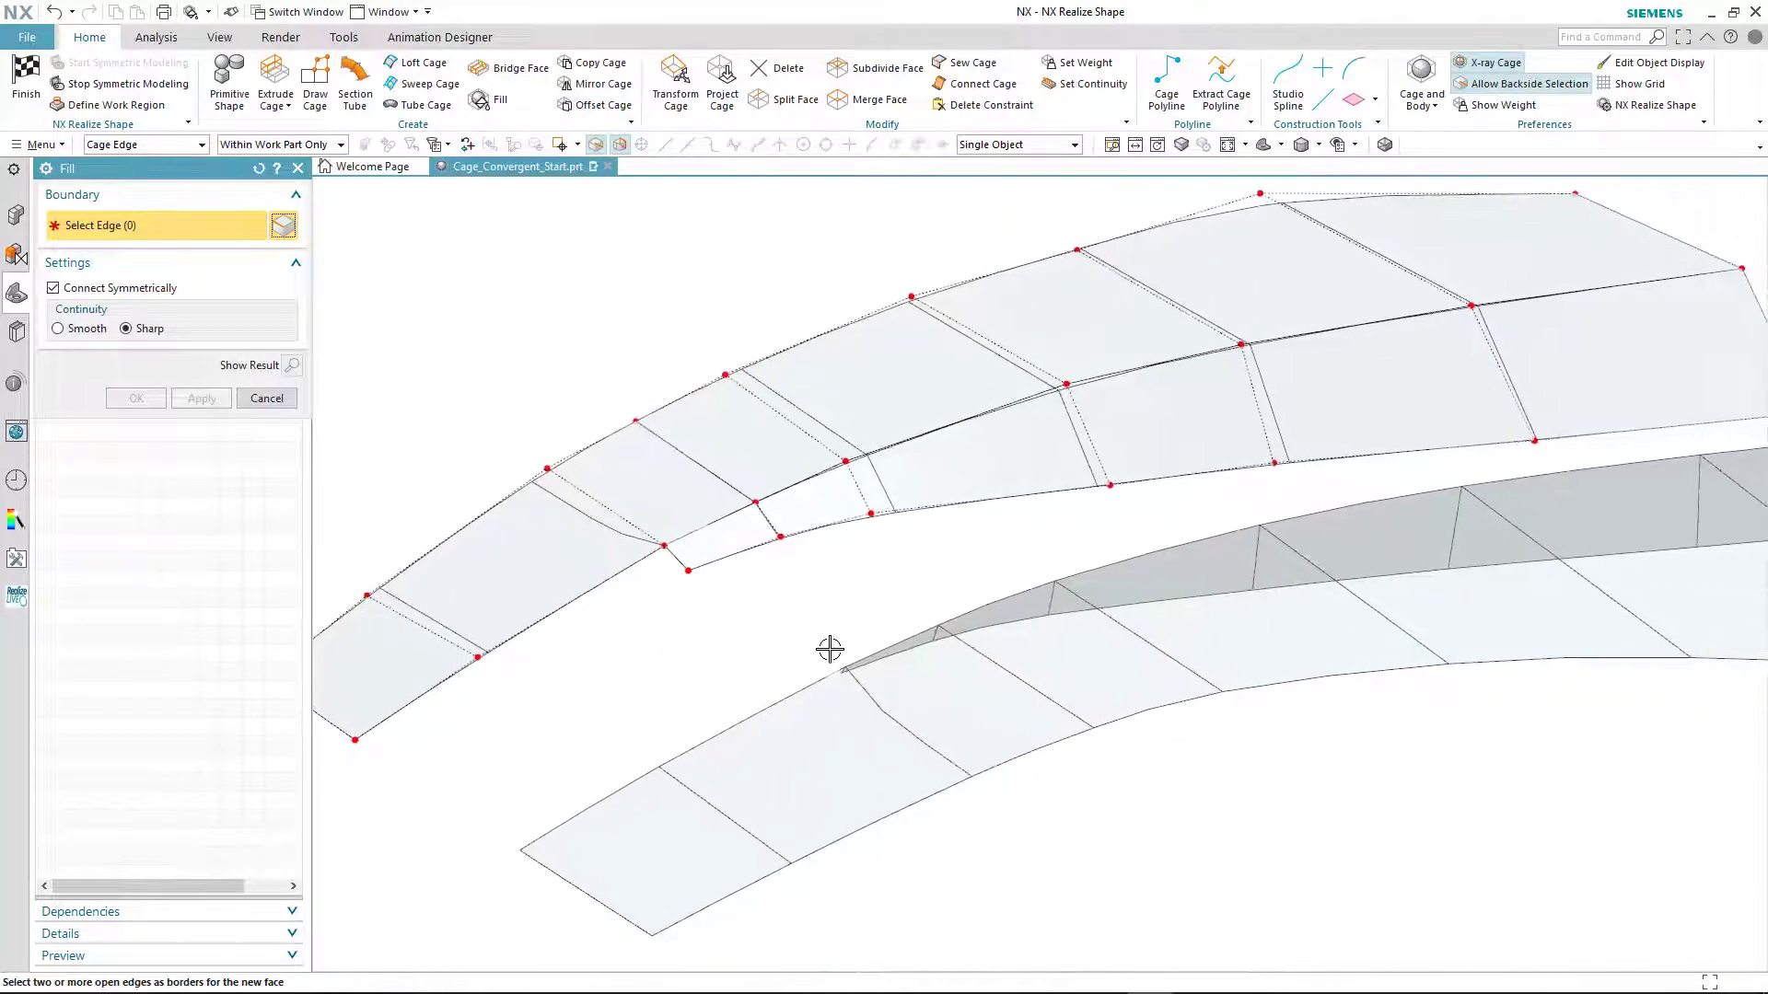
{"action": "left_click", "coordinate": [483, 661]}
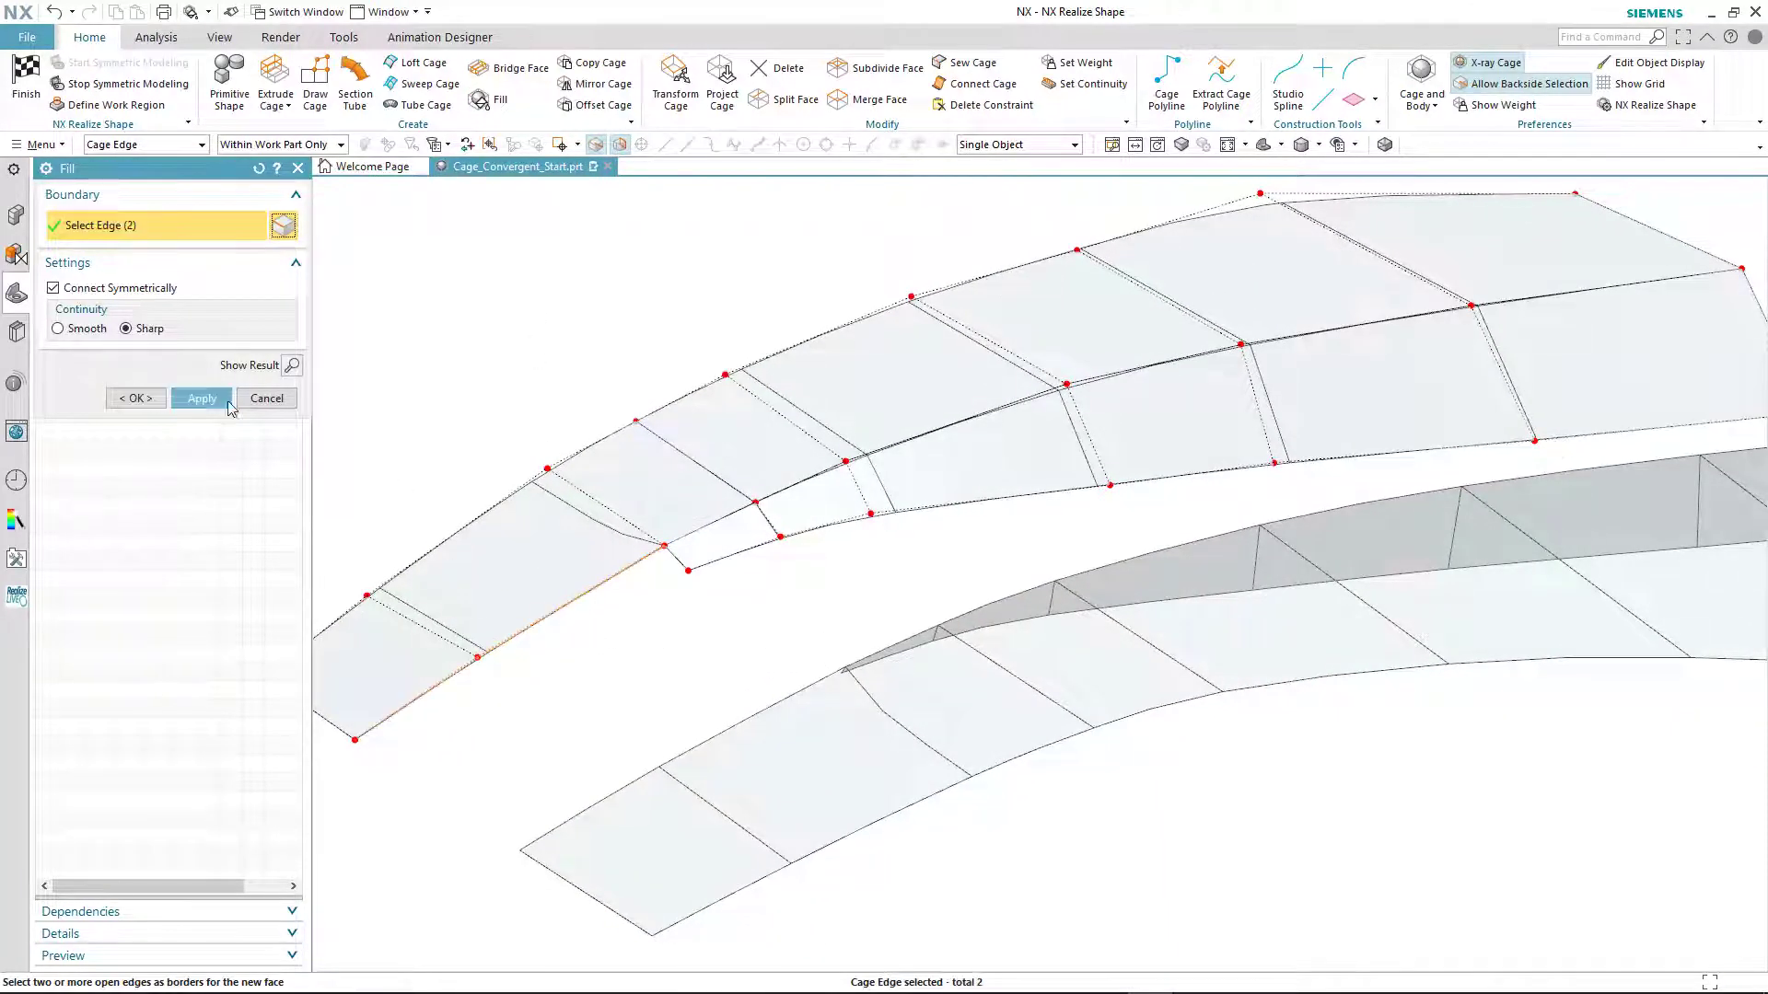
{"action": "left_click", "coordinate": [221, 403]}
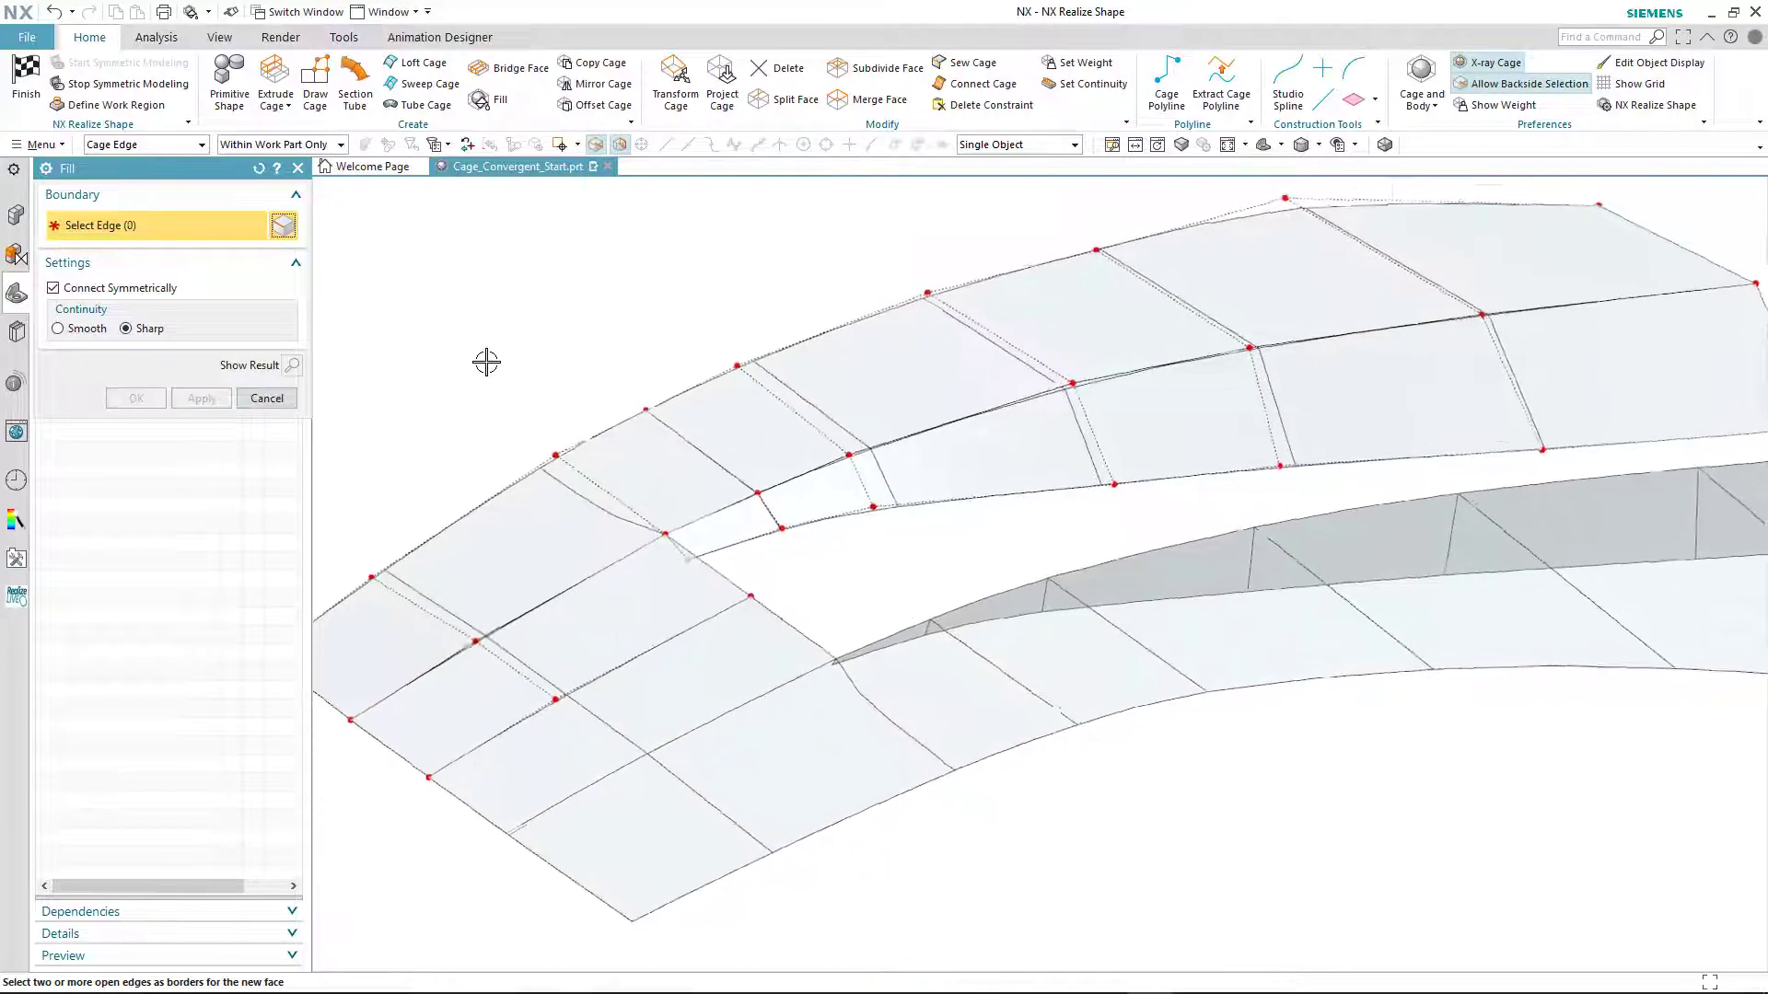
Step: Fill the channel floor symmetrically from the six lower edges of the side wall with Sharp continuity
{"action": "middle_click_drag", "start_coordinate": [837, 214], "coordinate": [1312, 555]}
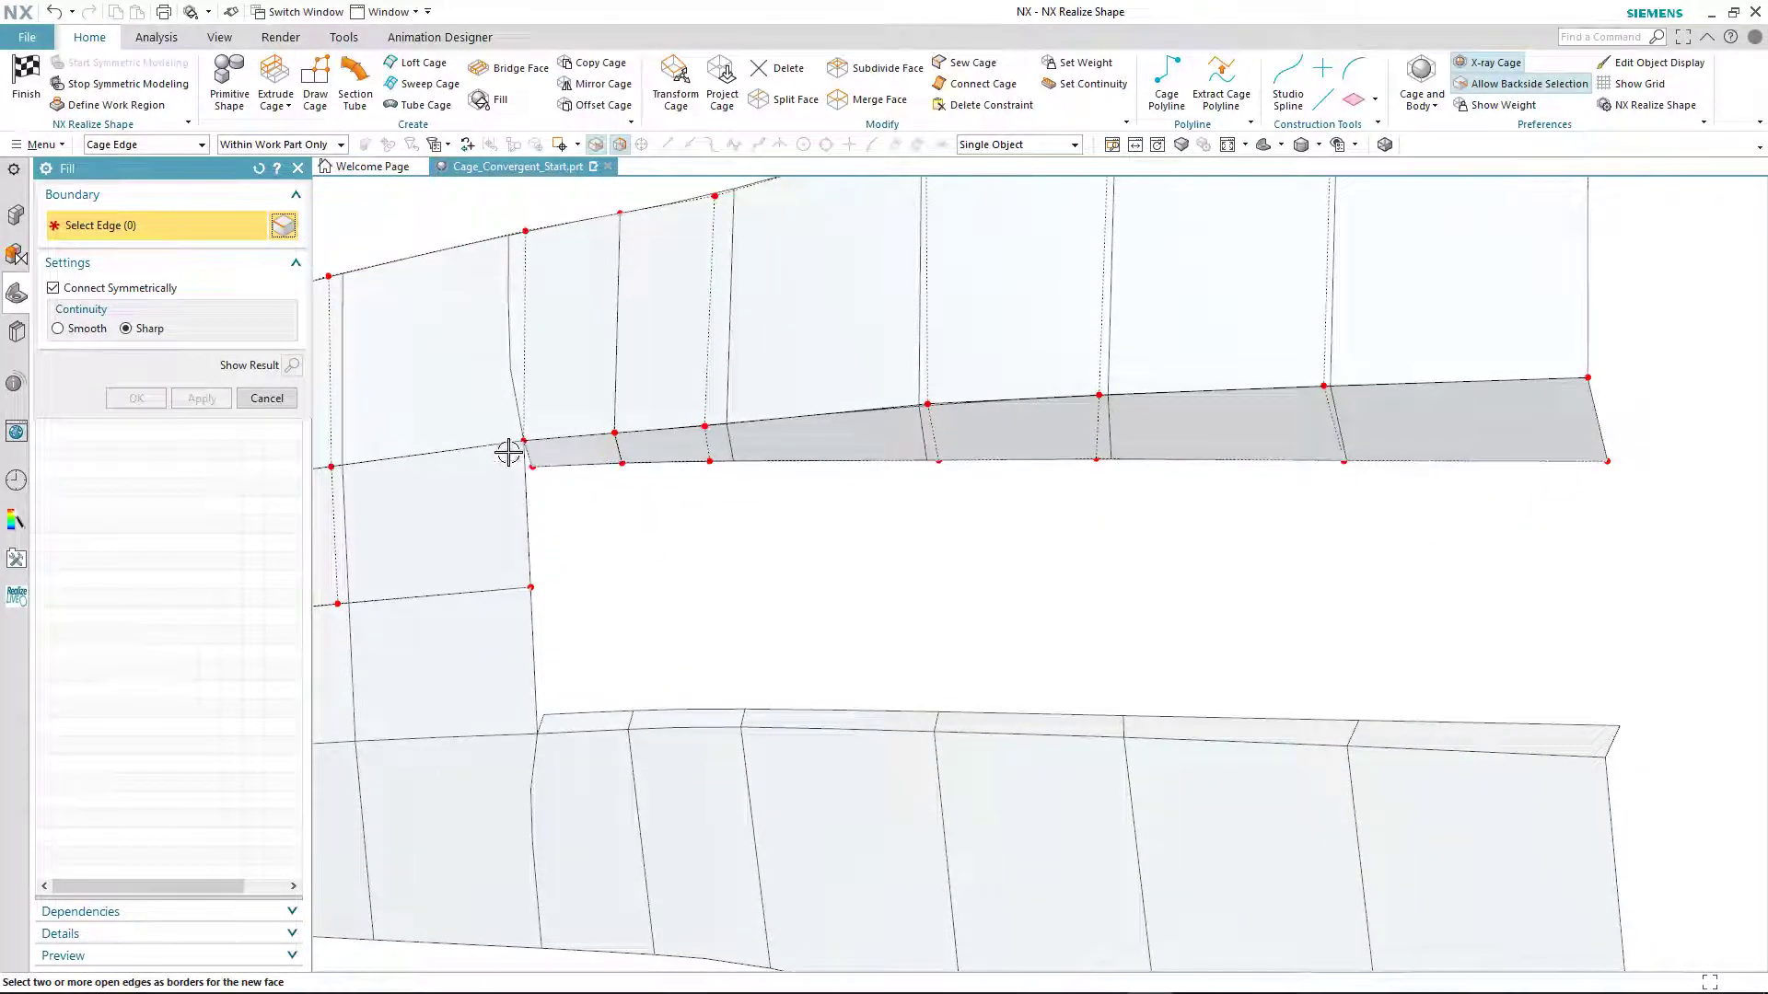
{"action": "left_click_drag", "start_coordinate": [521, 453], "coordinate": [1663, 541]}
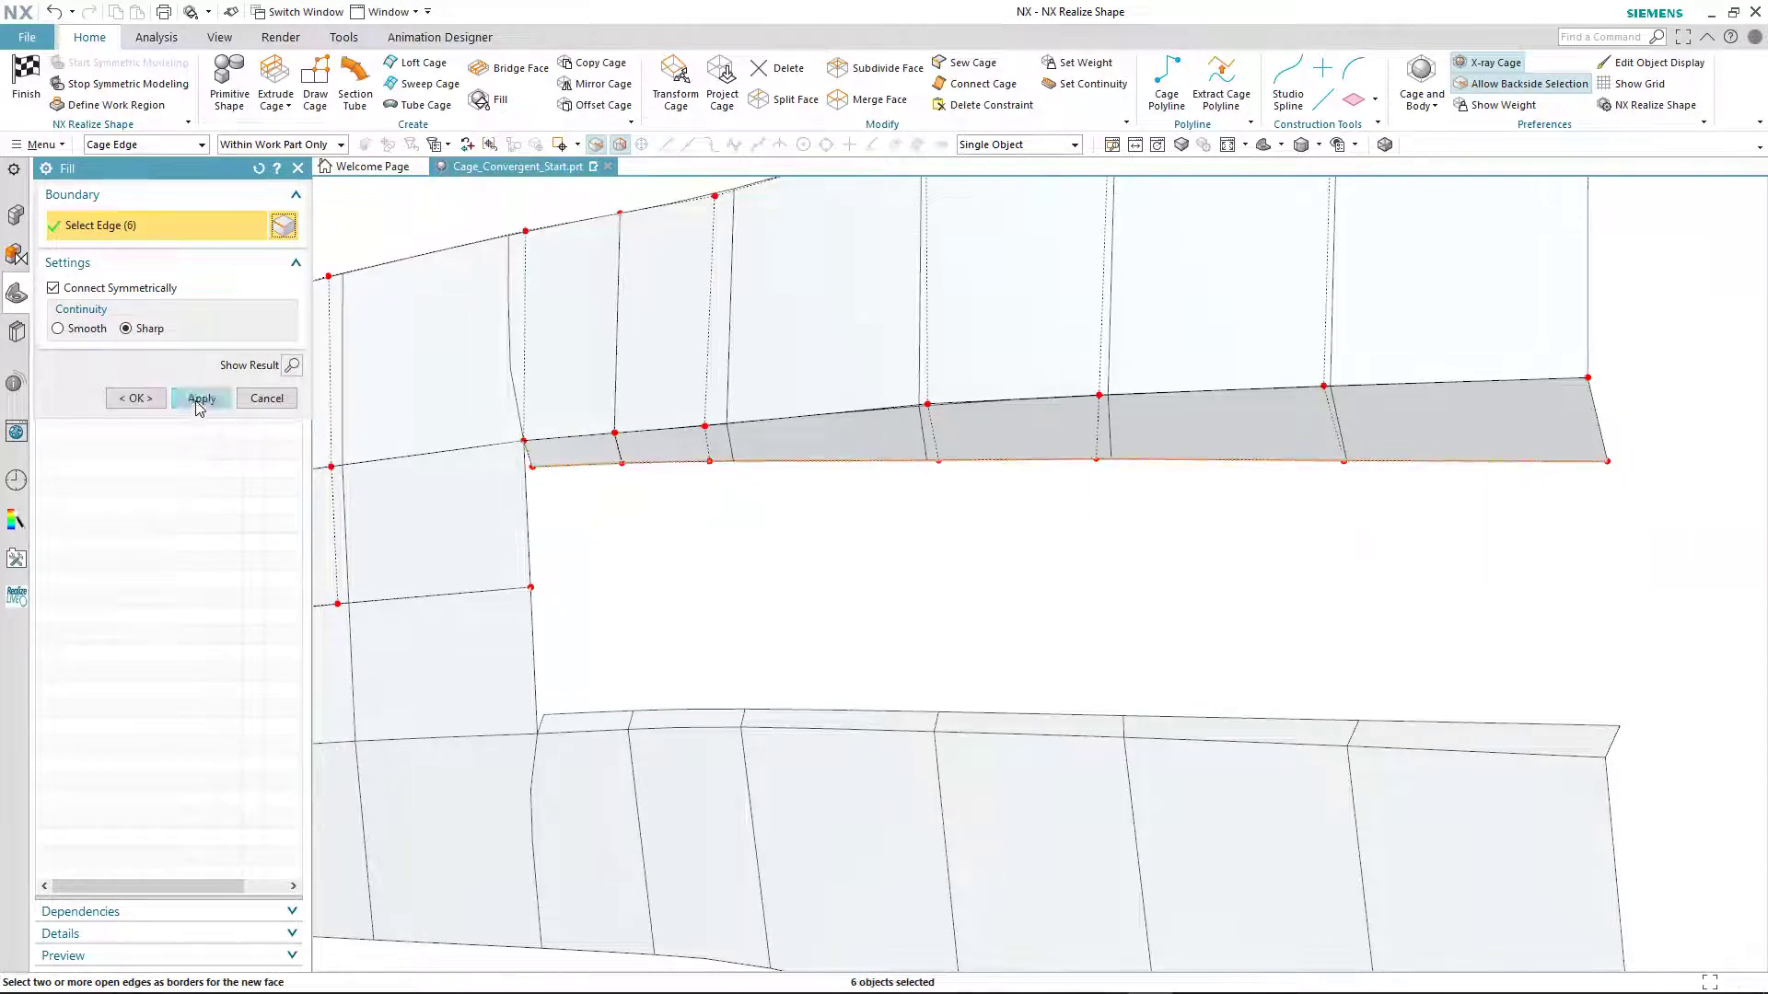
{"action": "left_click", "coordinate": [199, 399]}
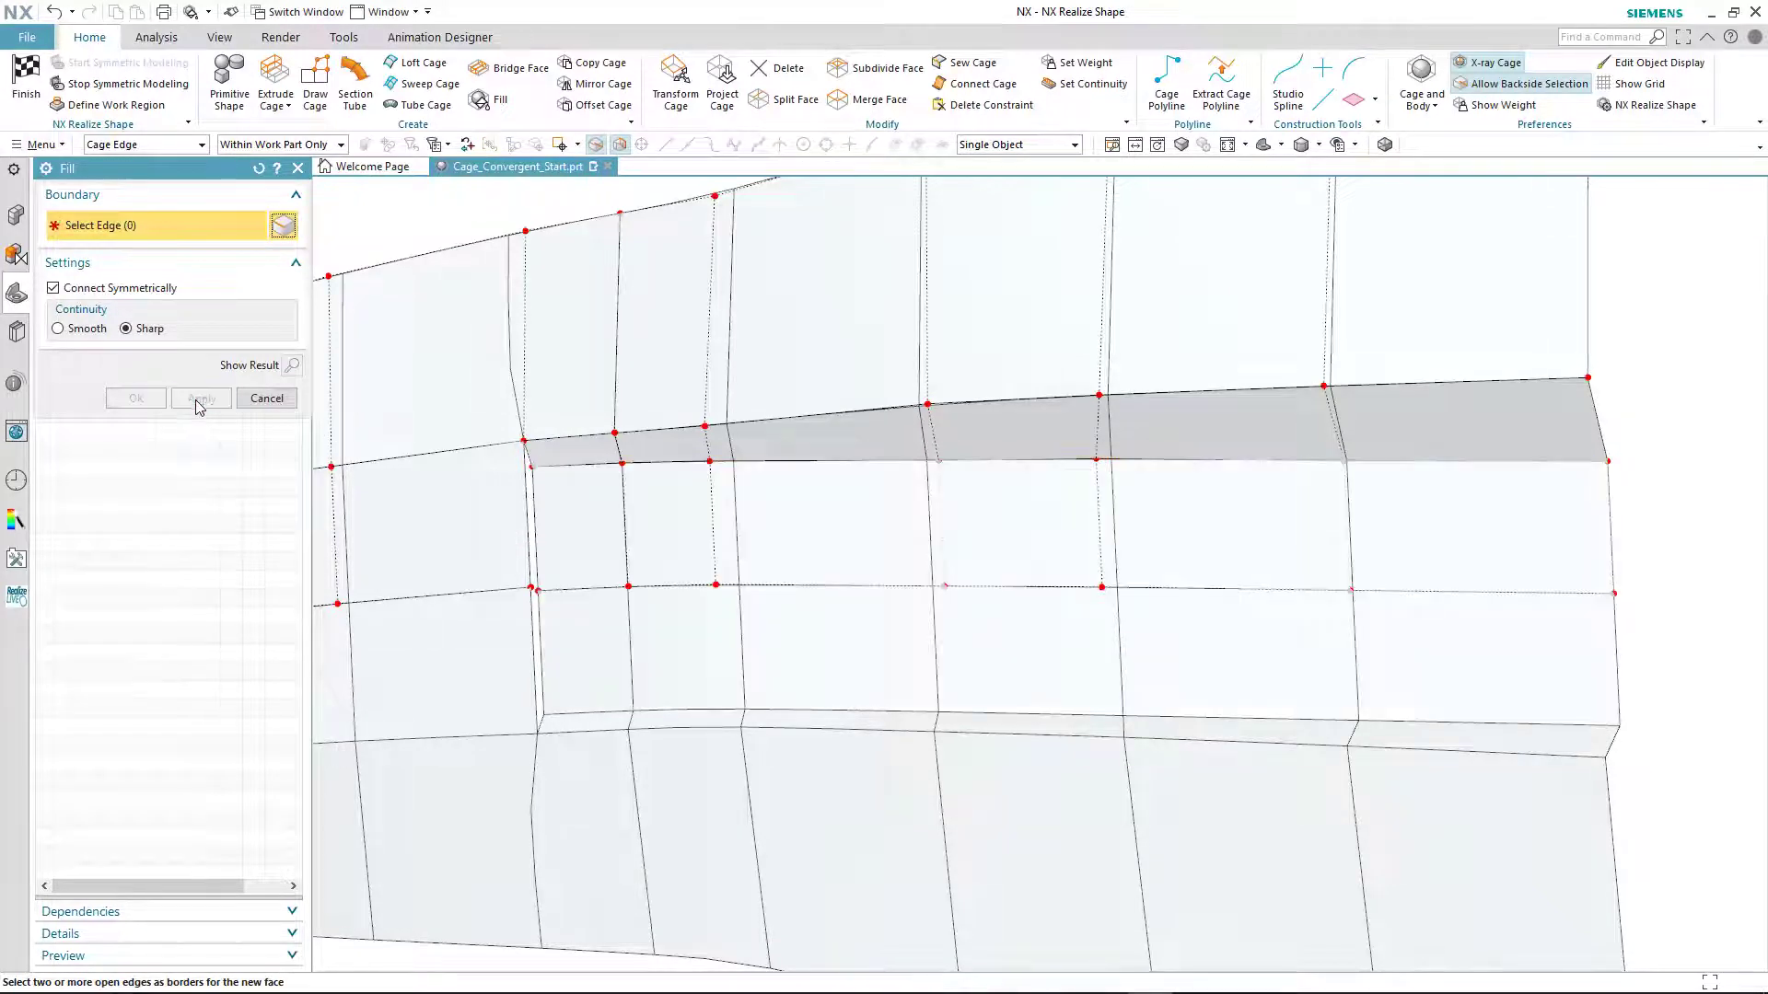
{"action": "left_click", "coordinate": [264, 399]}
Step: Show the facet edges and convergent body, and move the two middle vertices of the channel's closed end along a reoriented Transform Cage tool
{"action": "left_click", "coordinate": [1226, 146]}
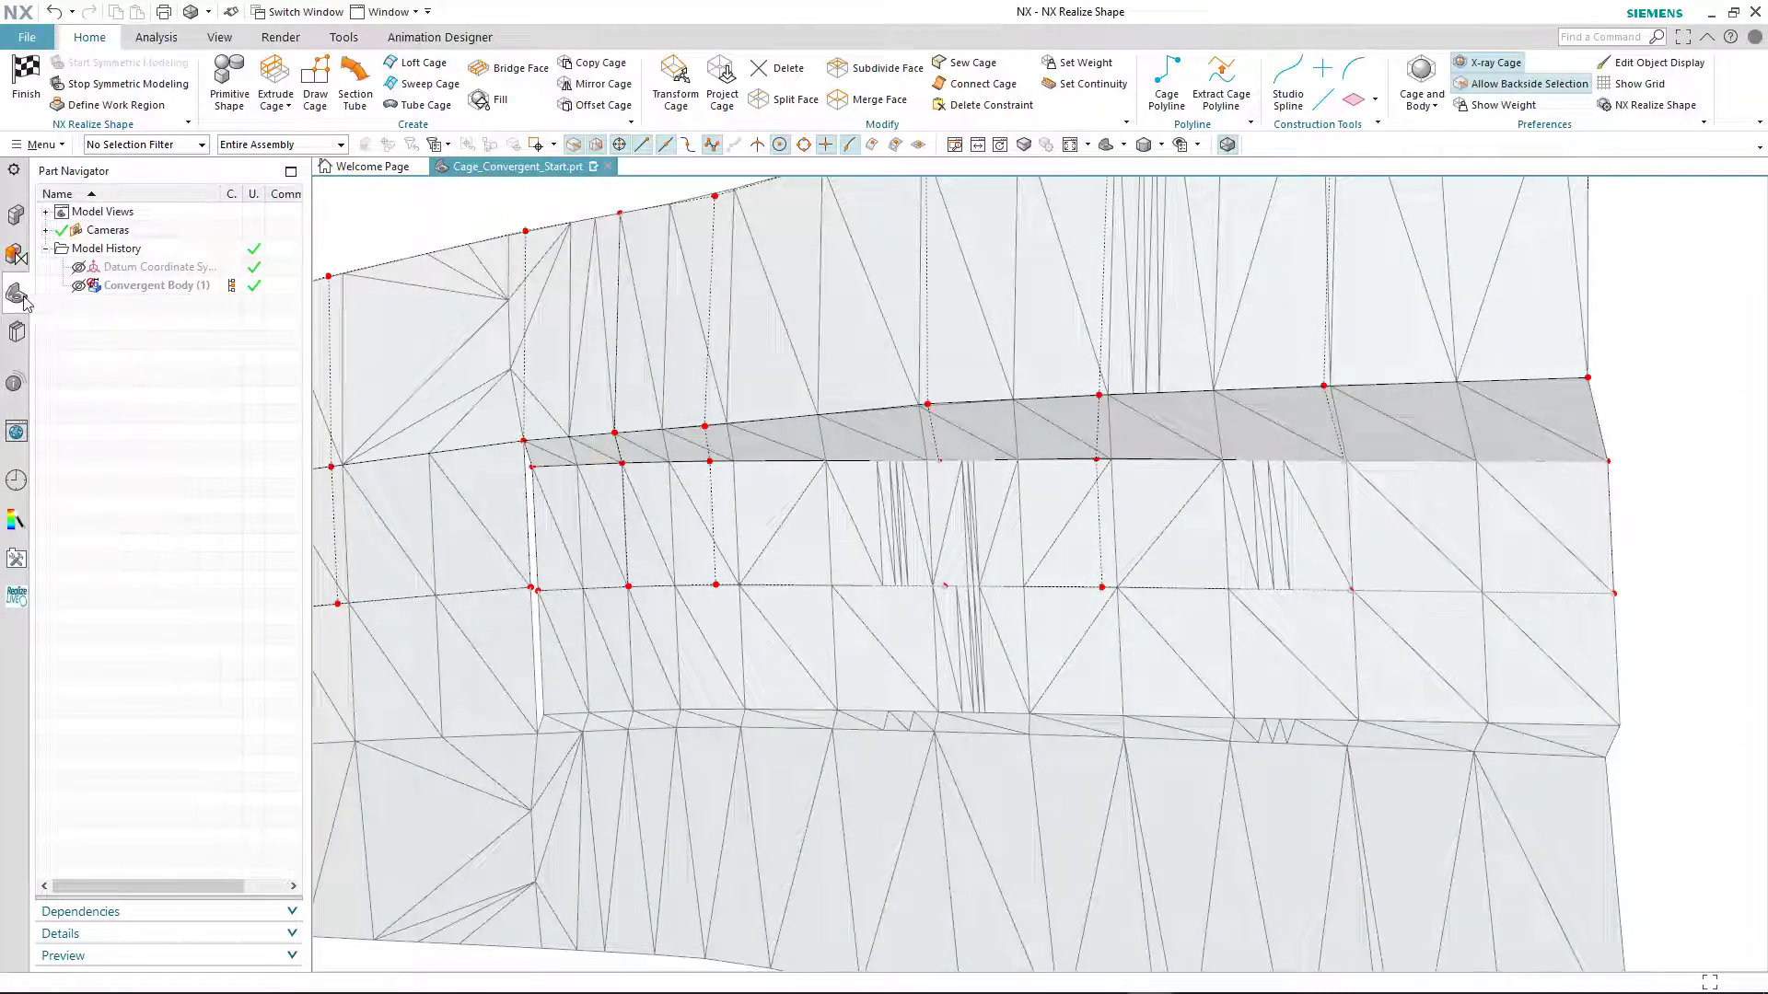
{"action": "left_click", "coordinate": [80, 287]}
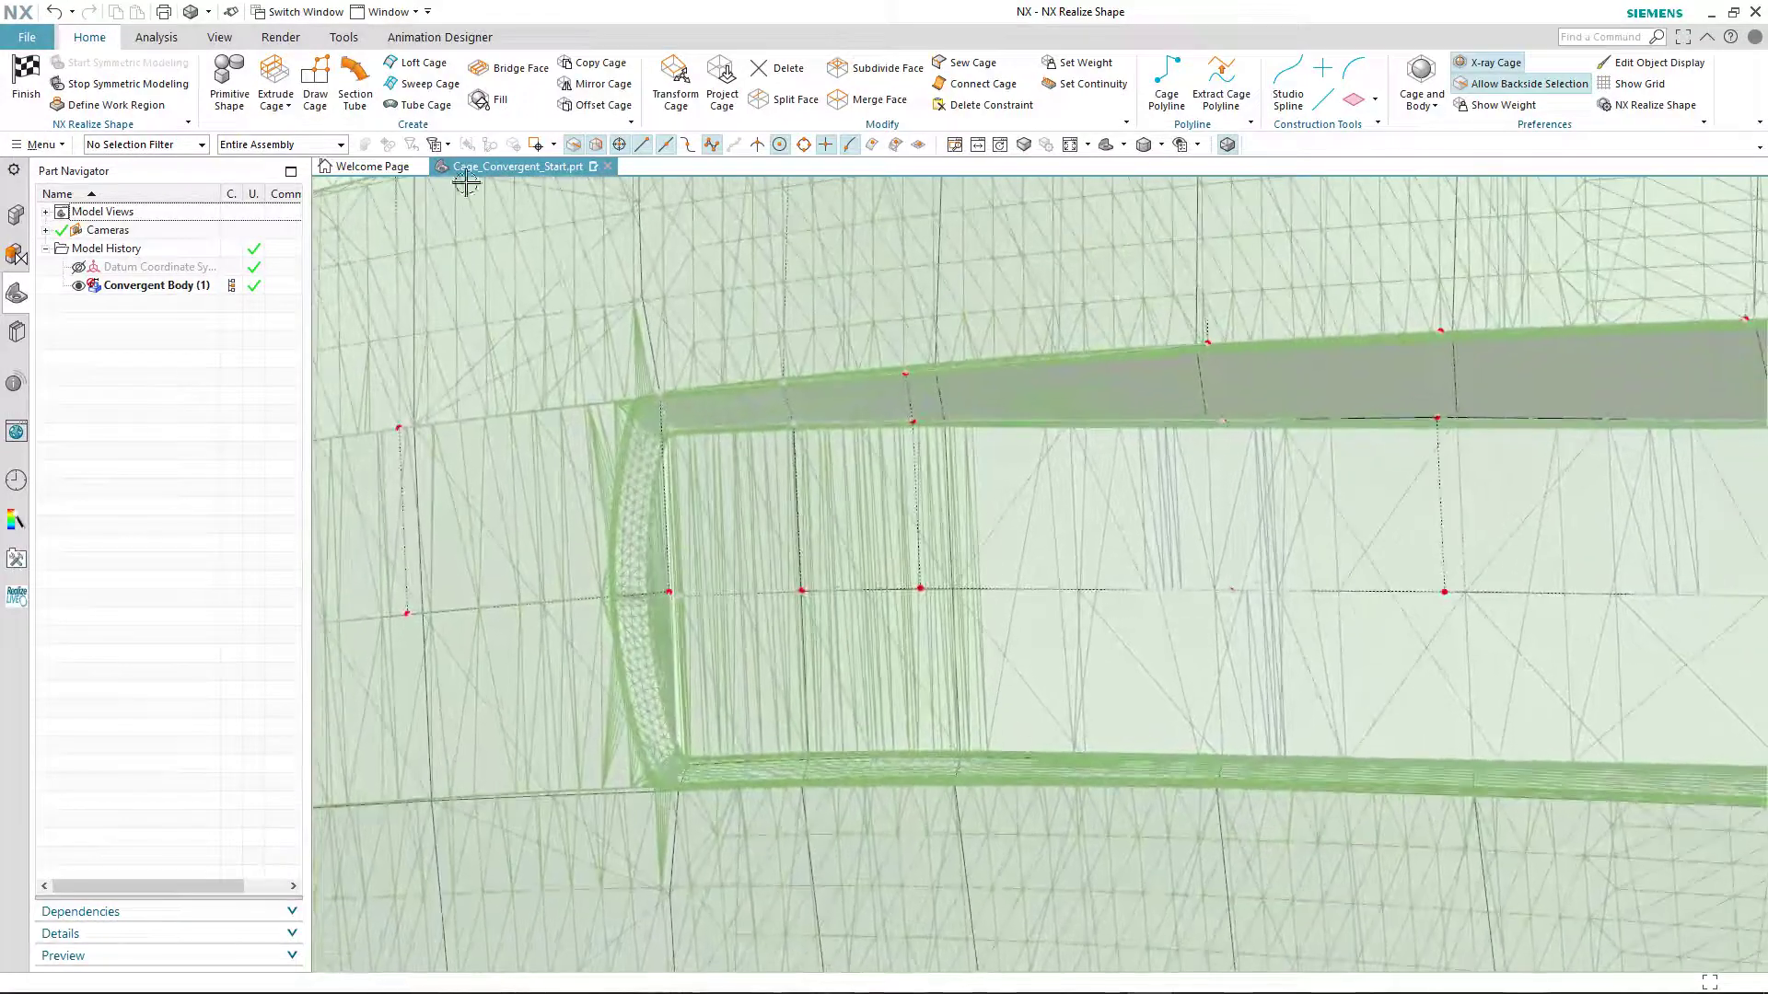
{"action": "left_click", "coordinate": [675, 82]}
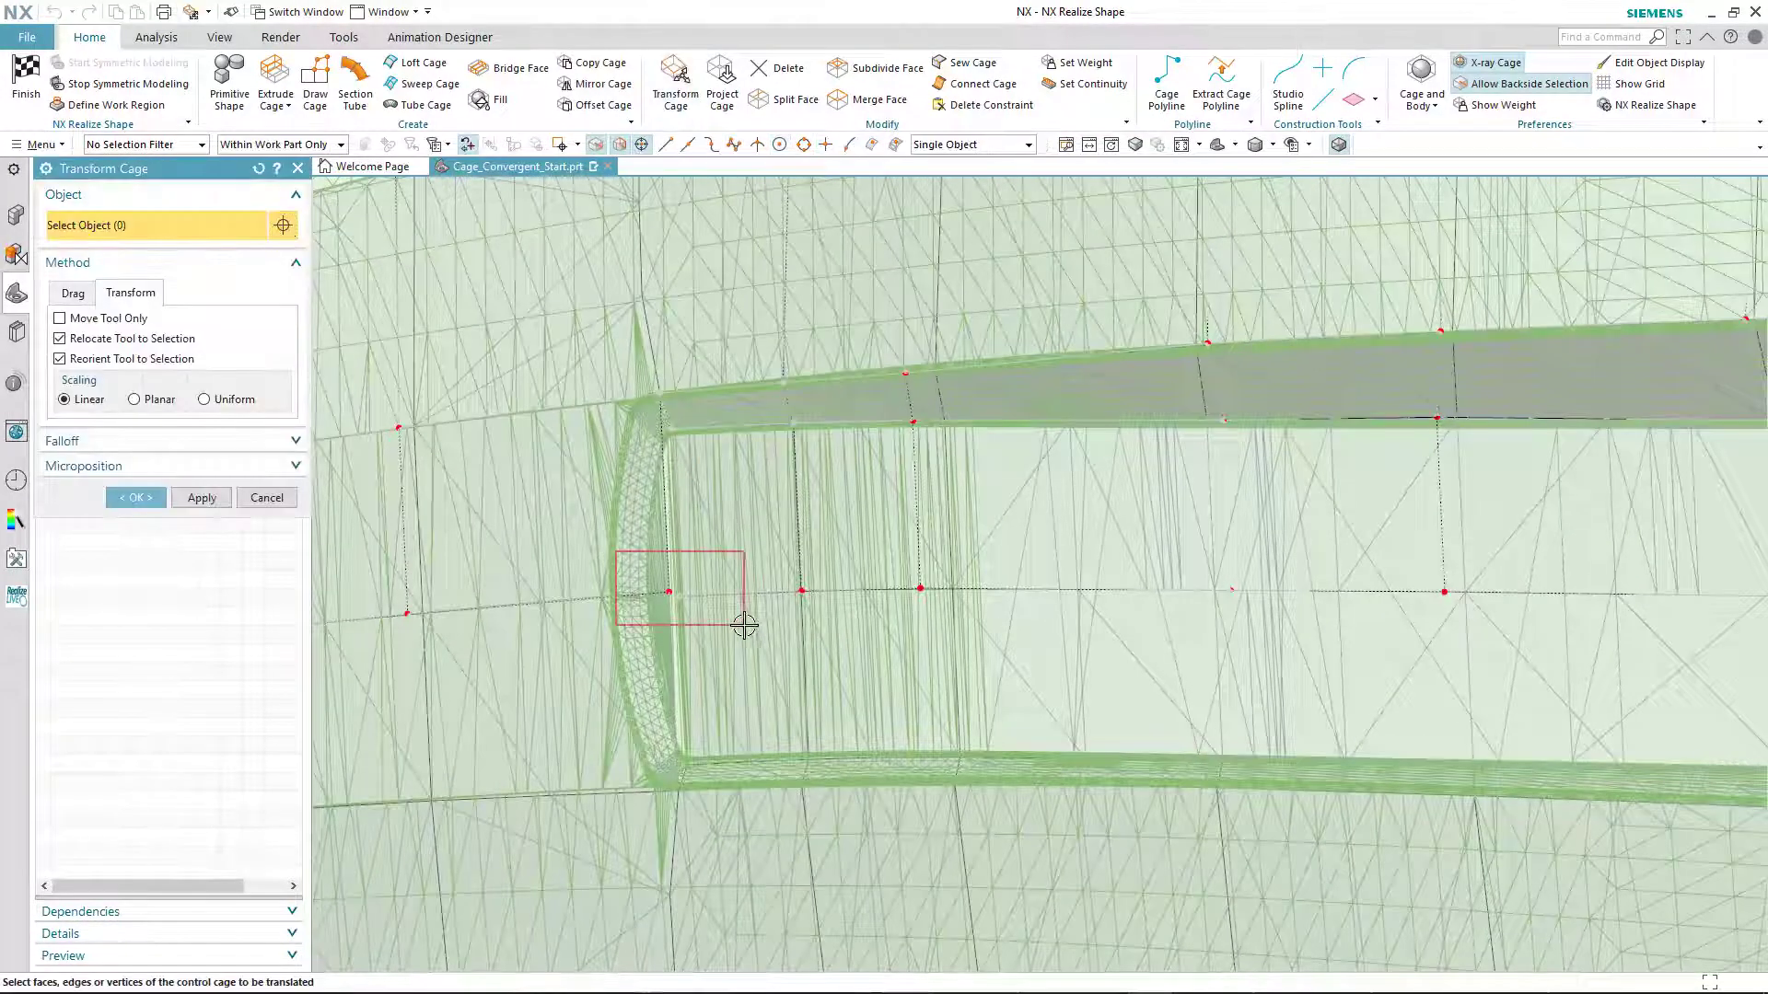
{"action": "left_click_drag", "start_coordinate": [744, 625], "coordinate": [731, 650]}
{"action": "mouse_move", "coordinate": [706, 601]}
{"action": "middle_mouse_down"}
{"action": "mouse_move", "coordinate": [749, 644]}
{"action": "mouse_move", "coordinate": [736, 594]}
{"action": "mouse_move", "coordinate": [764, 547]}
{"action": "mouse_move", "coordinate": [718, 607]}
{"action": "middle_mouse_up"}
{"action": "left_click", "coordinate": [60, 318]}
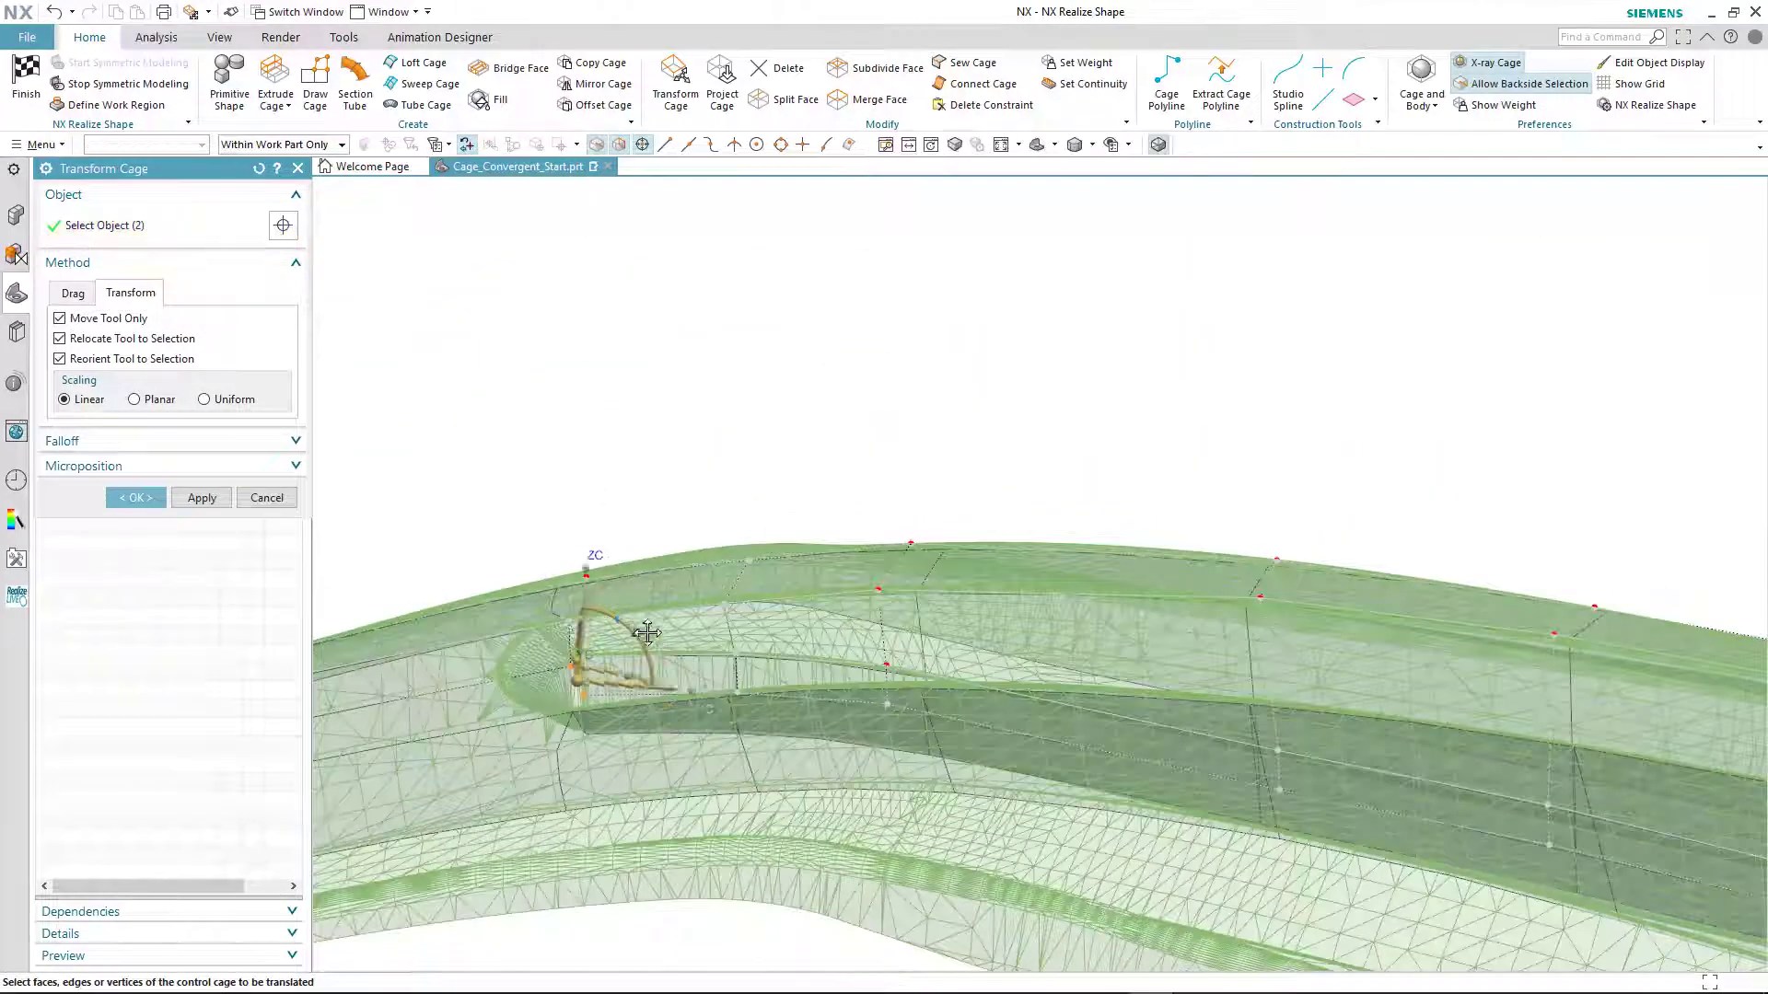
{"action": "left_click_drag", "start_coordinate": [714, 683], "coordinate": [711, 696]}
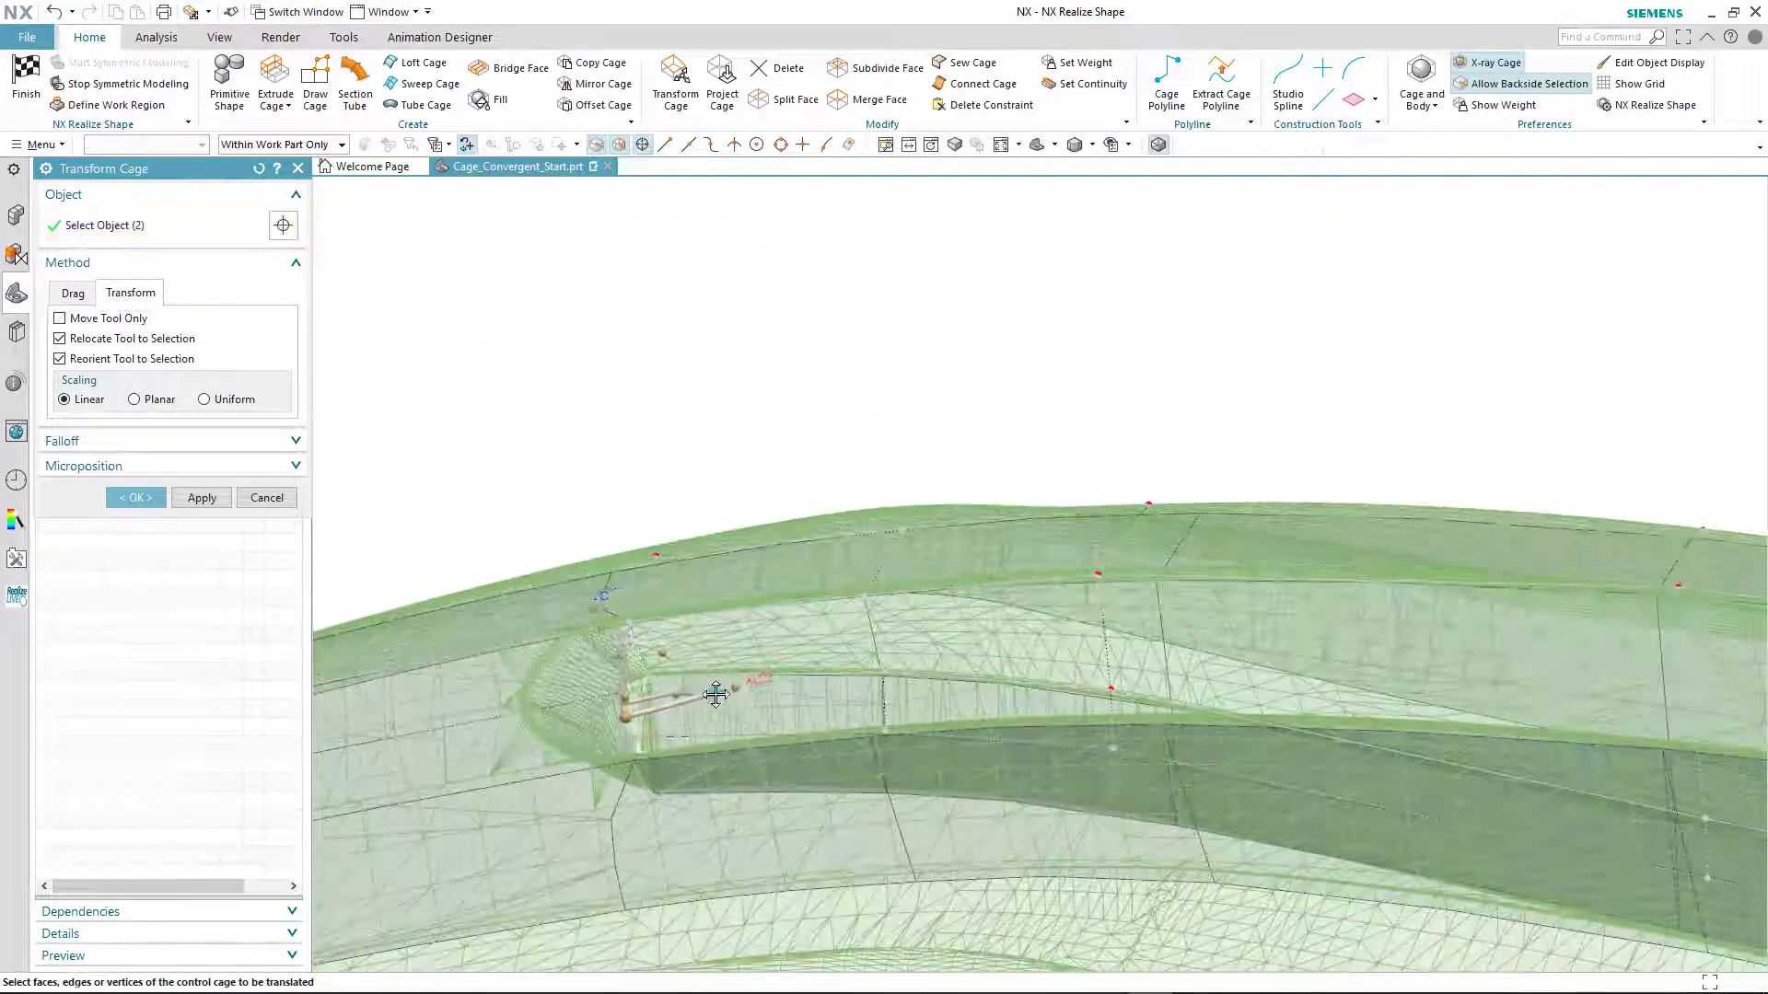
Step: Adjust the middle and corner vertices on the closed end's upper edge individually to match the convergent body's channel outline
{"action": "middle_click_drag", "start_coordinate": [789, 401], "coordinate": [707, 564]}
{"action": "left_click_drag", "start_coordinate": [657, 534], "coordinate": [632, 545]}
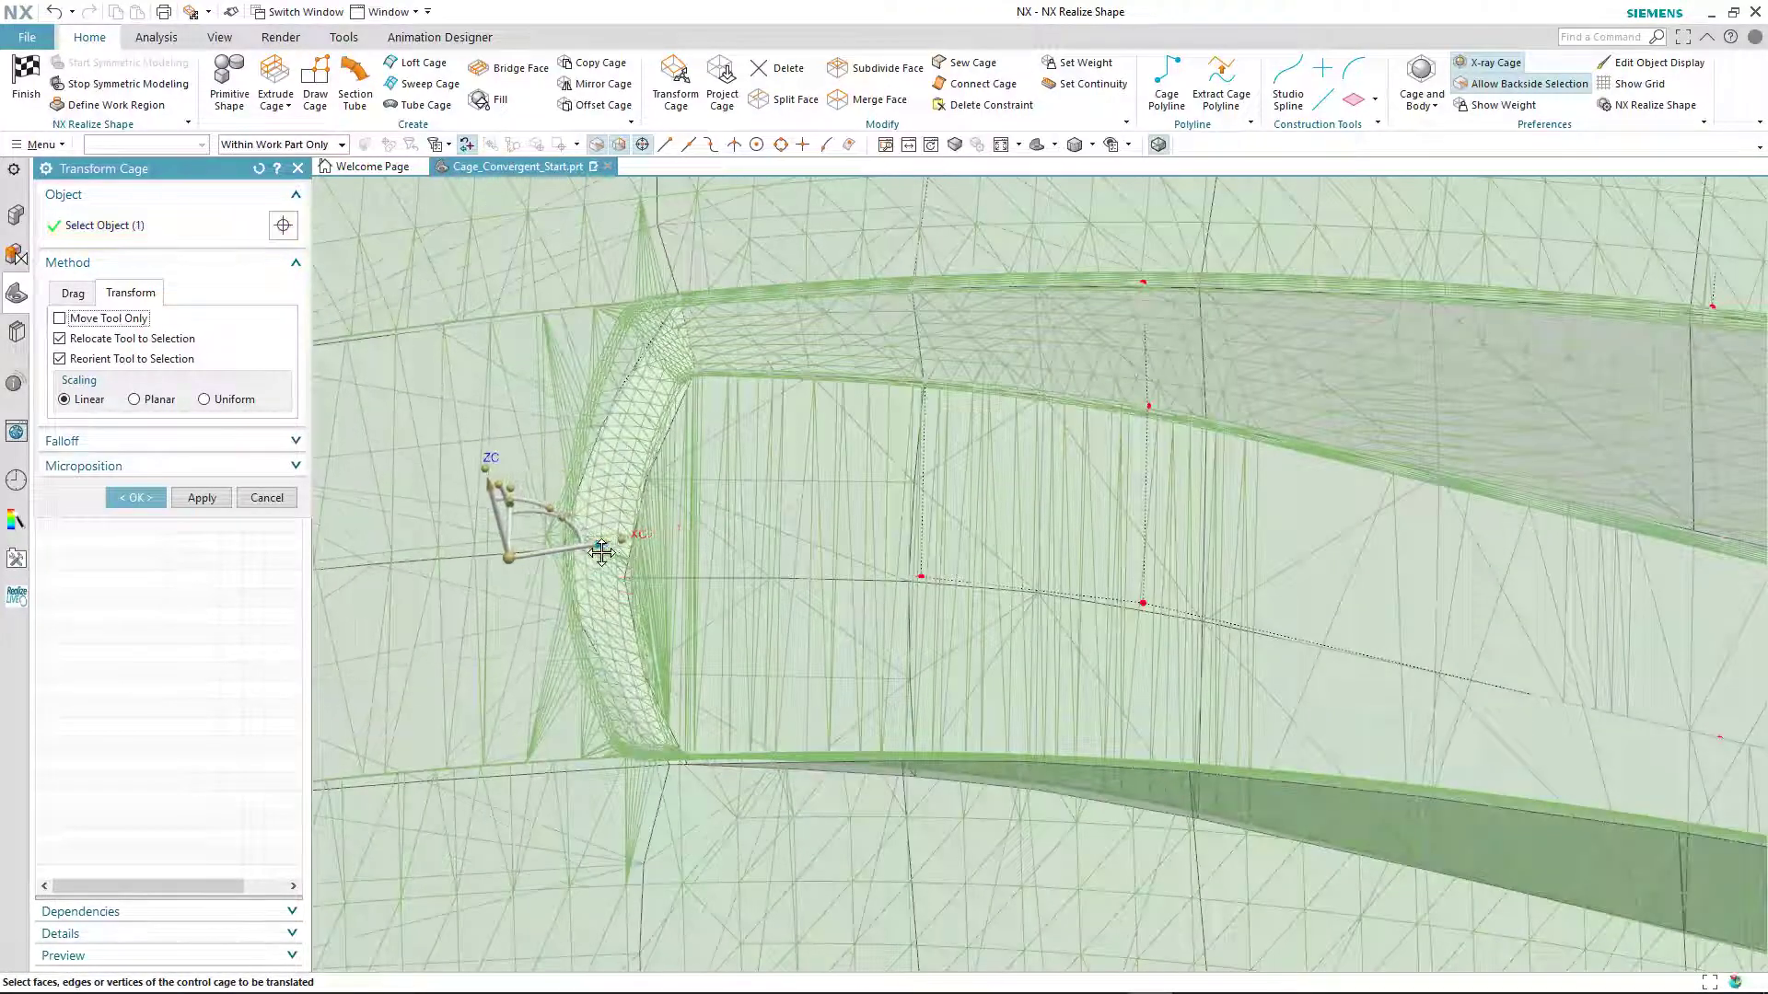
{"action": "left_click", "coordinate": [668, 298]}
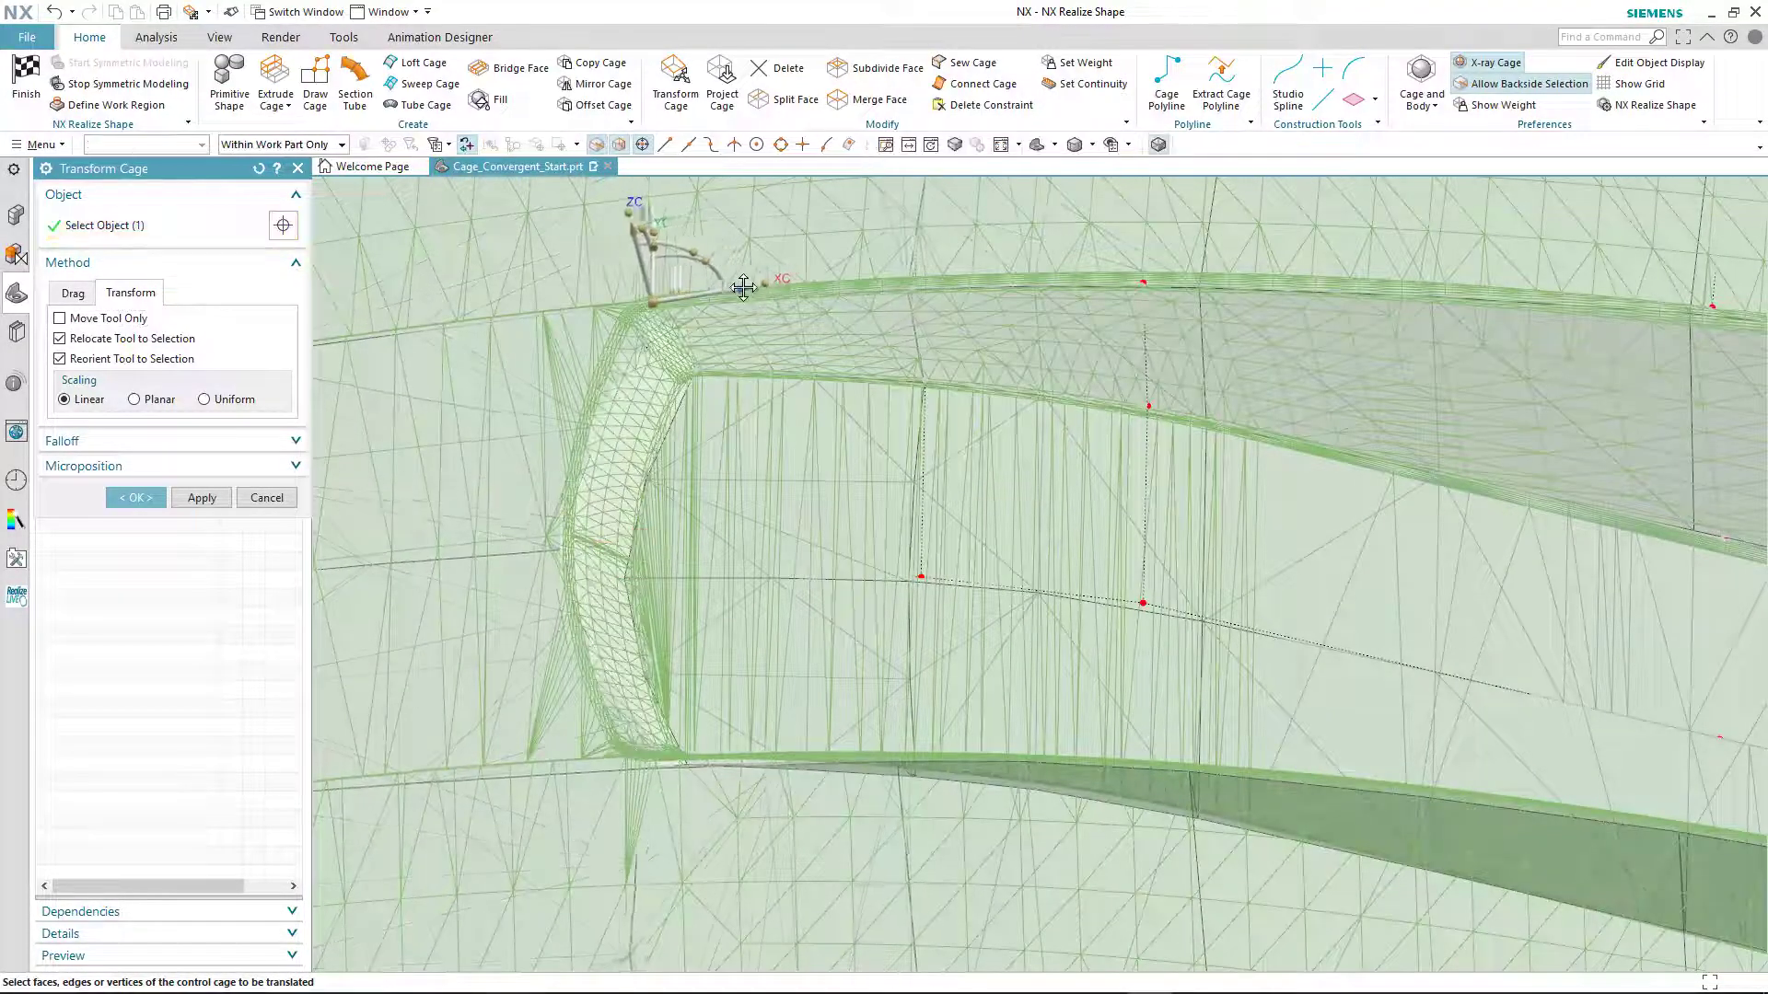
{"action": "left_click", "coordinate": [531, 550]}
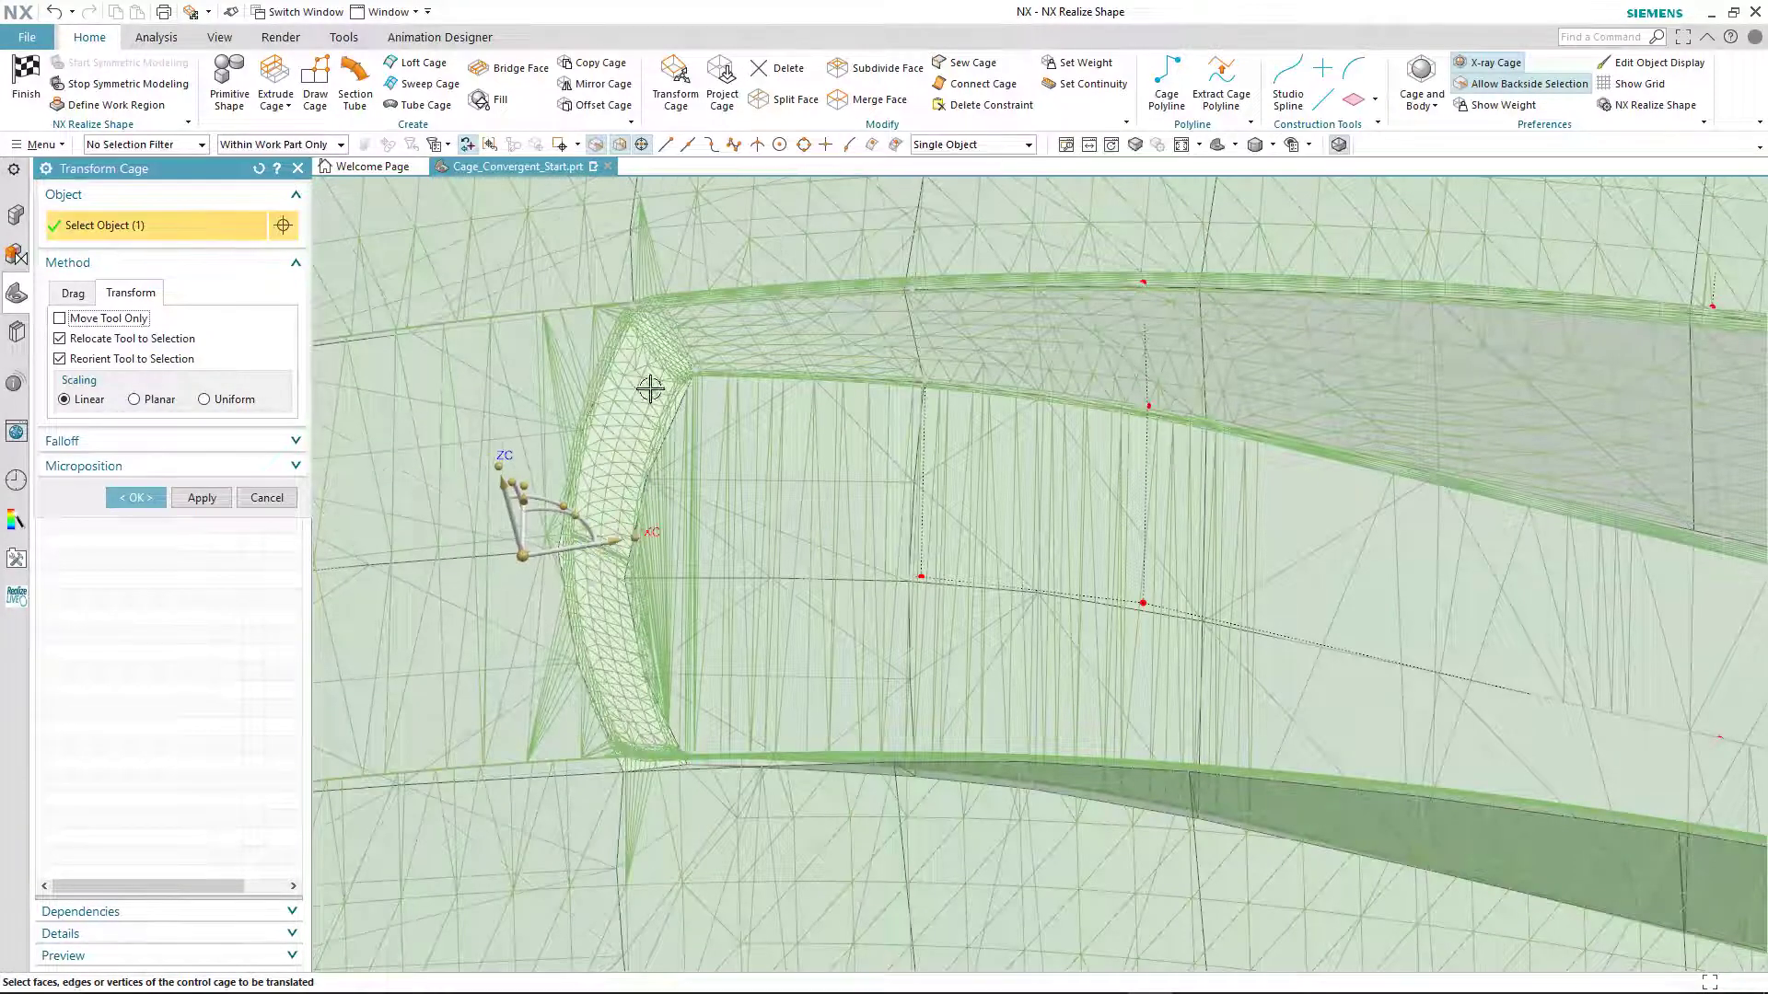
{"action": "left_click", "coordinate": [669, 300]}
{"action": "left_click", "coordinate": [138, 498]}
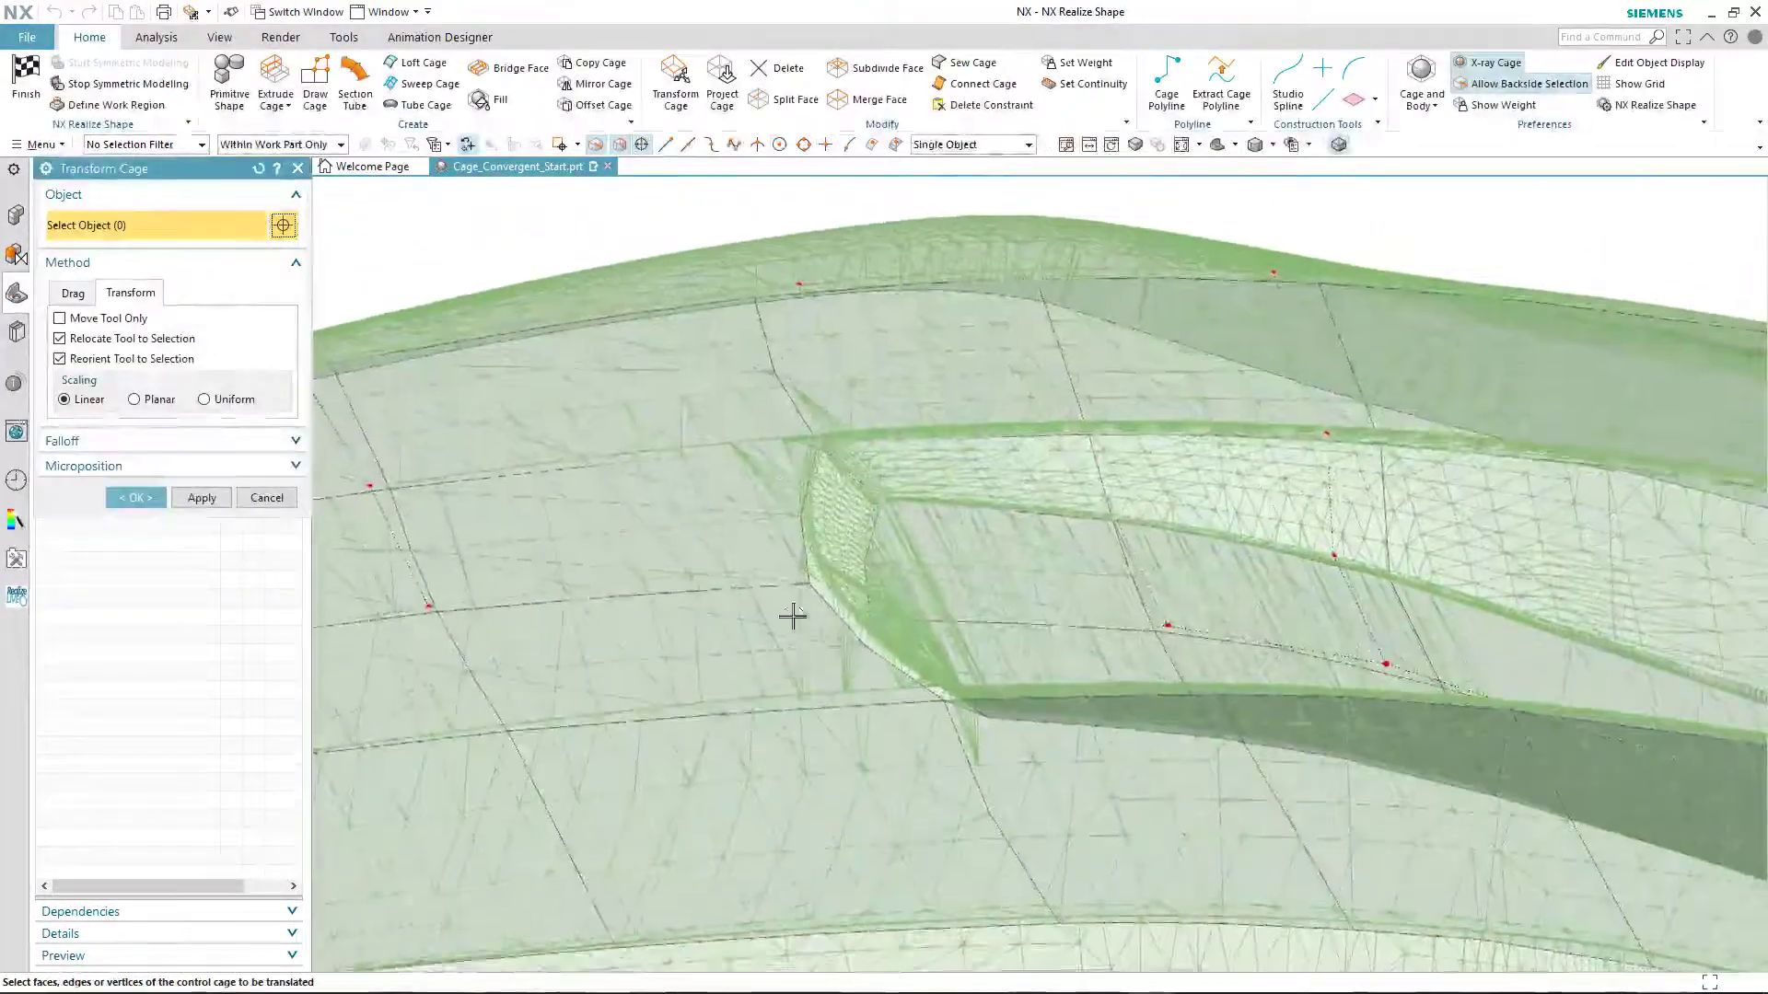
Step: Raise the upper middle vertex of the channel's closed end with Transform Cage, and finish the Realize Shape session
{"action": "left_click", "coordinate": [816, 525]}
{"action": "left_click_drag", "start_coordinate": [816, 519], "coordinate": [820, 485]}
{"action": "middle_click_drag", "start_coordinate": [821, 486], "coordinate": [766, 449]}
{"action": "left_click", "coordinate": [135, 497]}
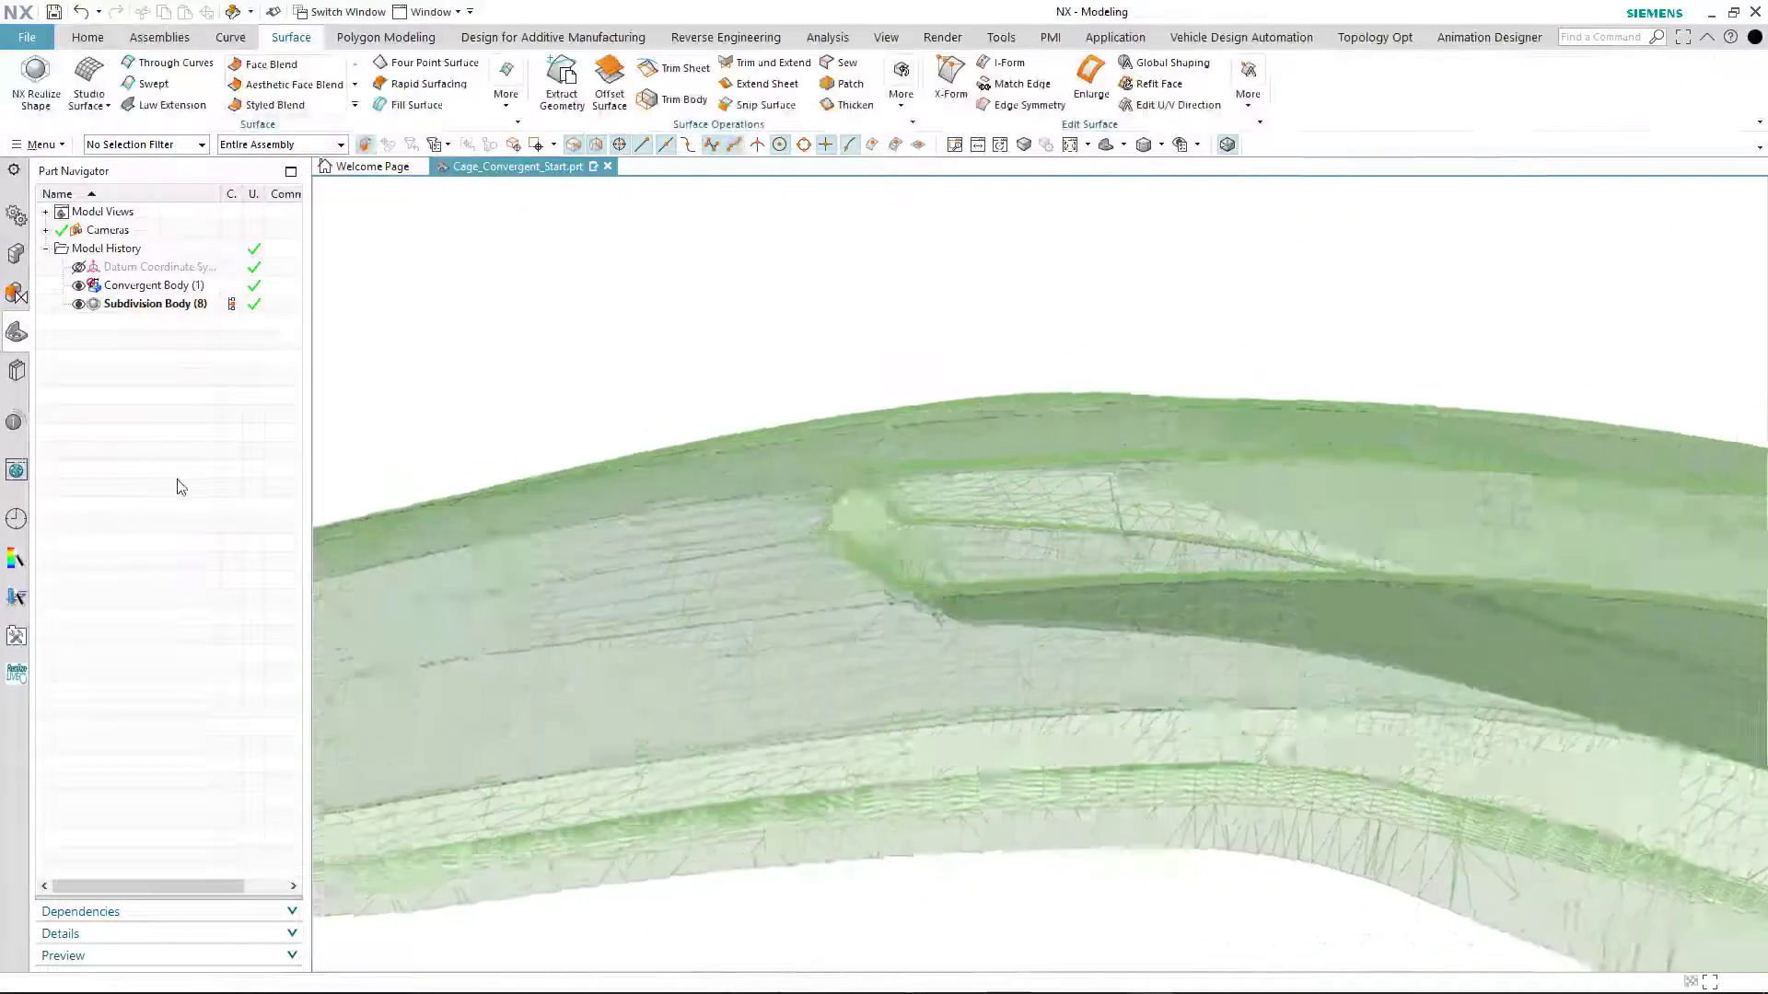
Step: Hide the convergent body and close the gap at the channel's end with a G0 Fill Surface from its six edges, patched into the part
{"action": "left_click", "coordinate": [79, 285]}
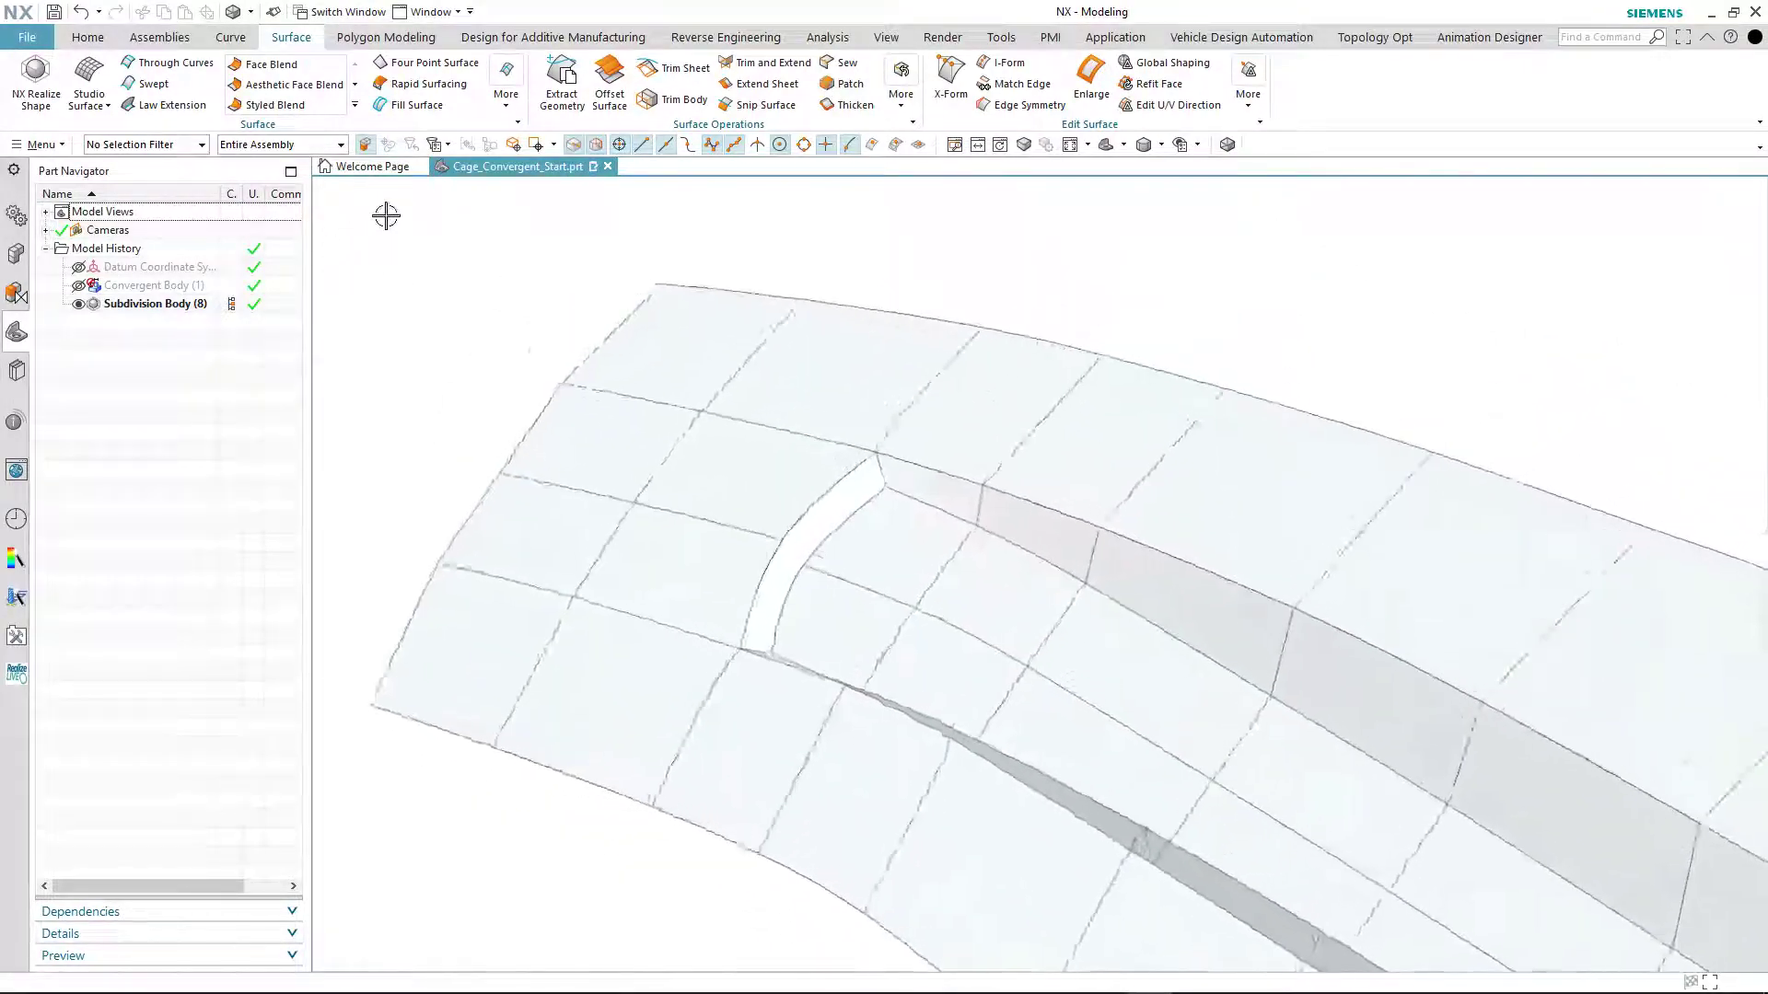
{"action": "left_click", "coordinate": [408, 104]}
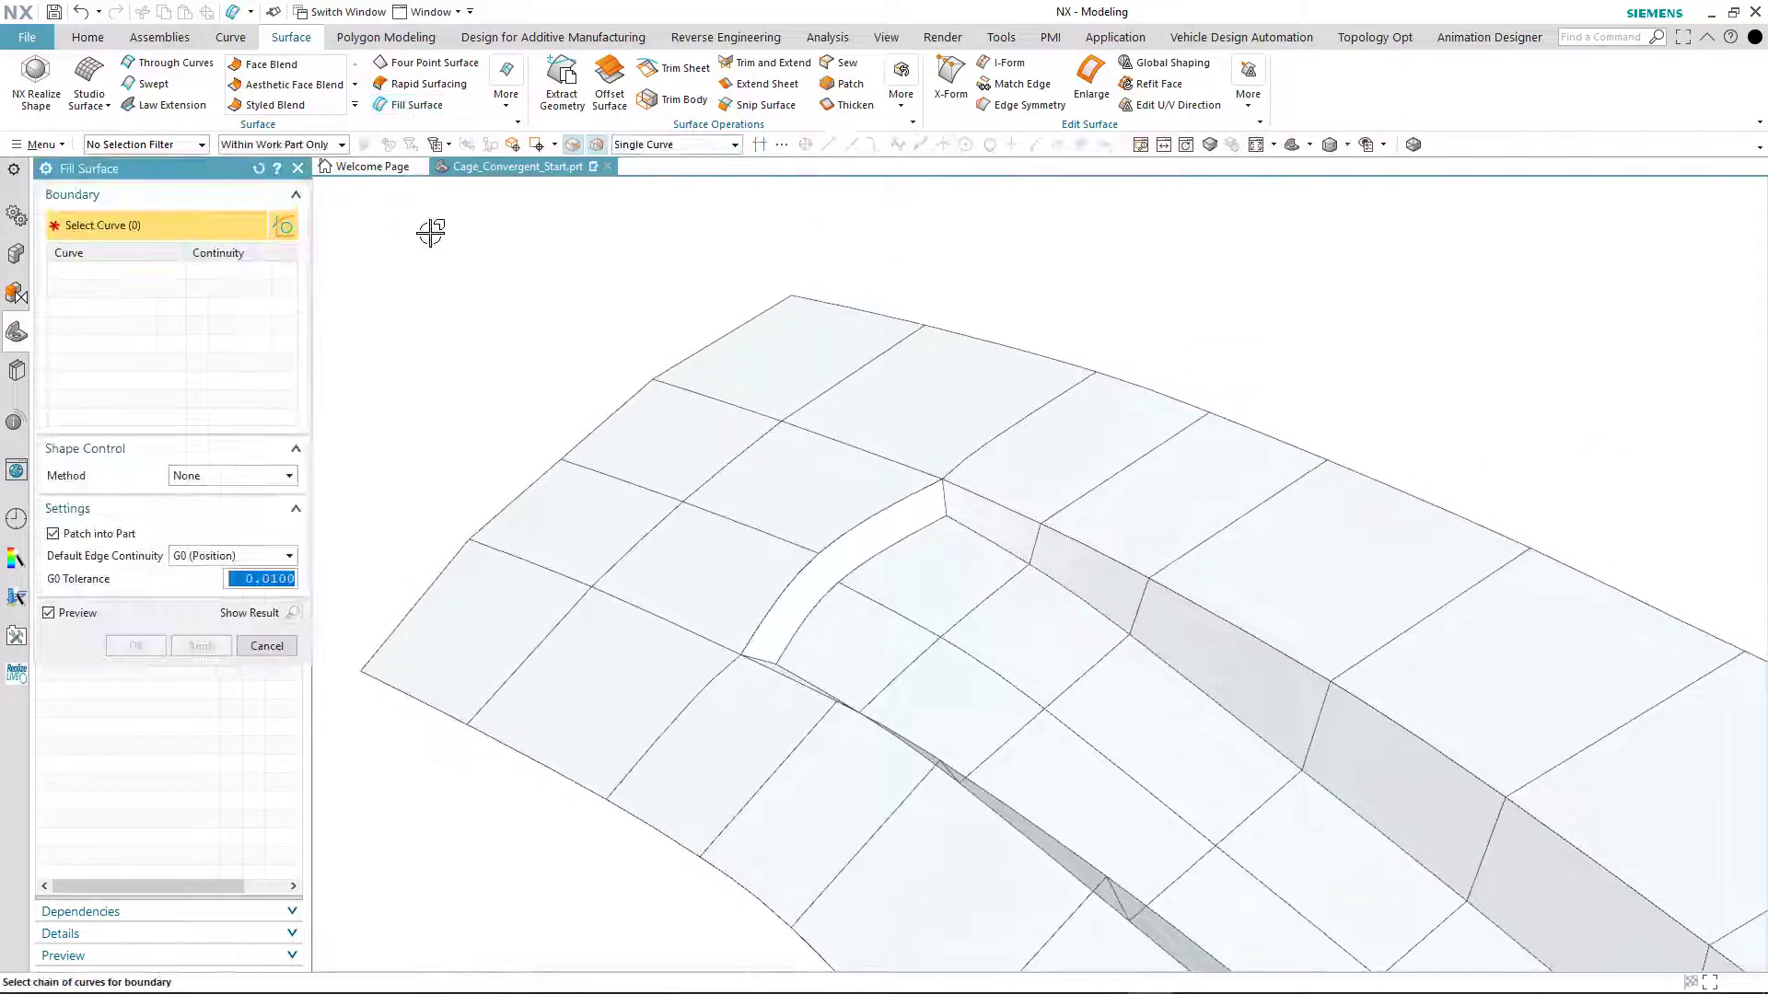
{"action": "left_click", "coordinate": [854, 528]}
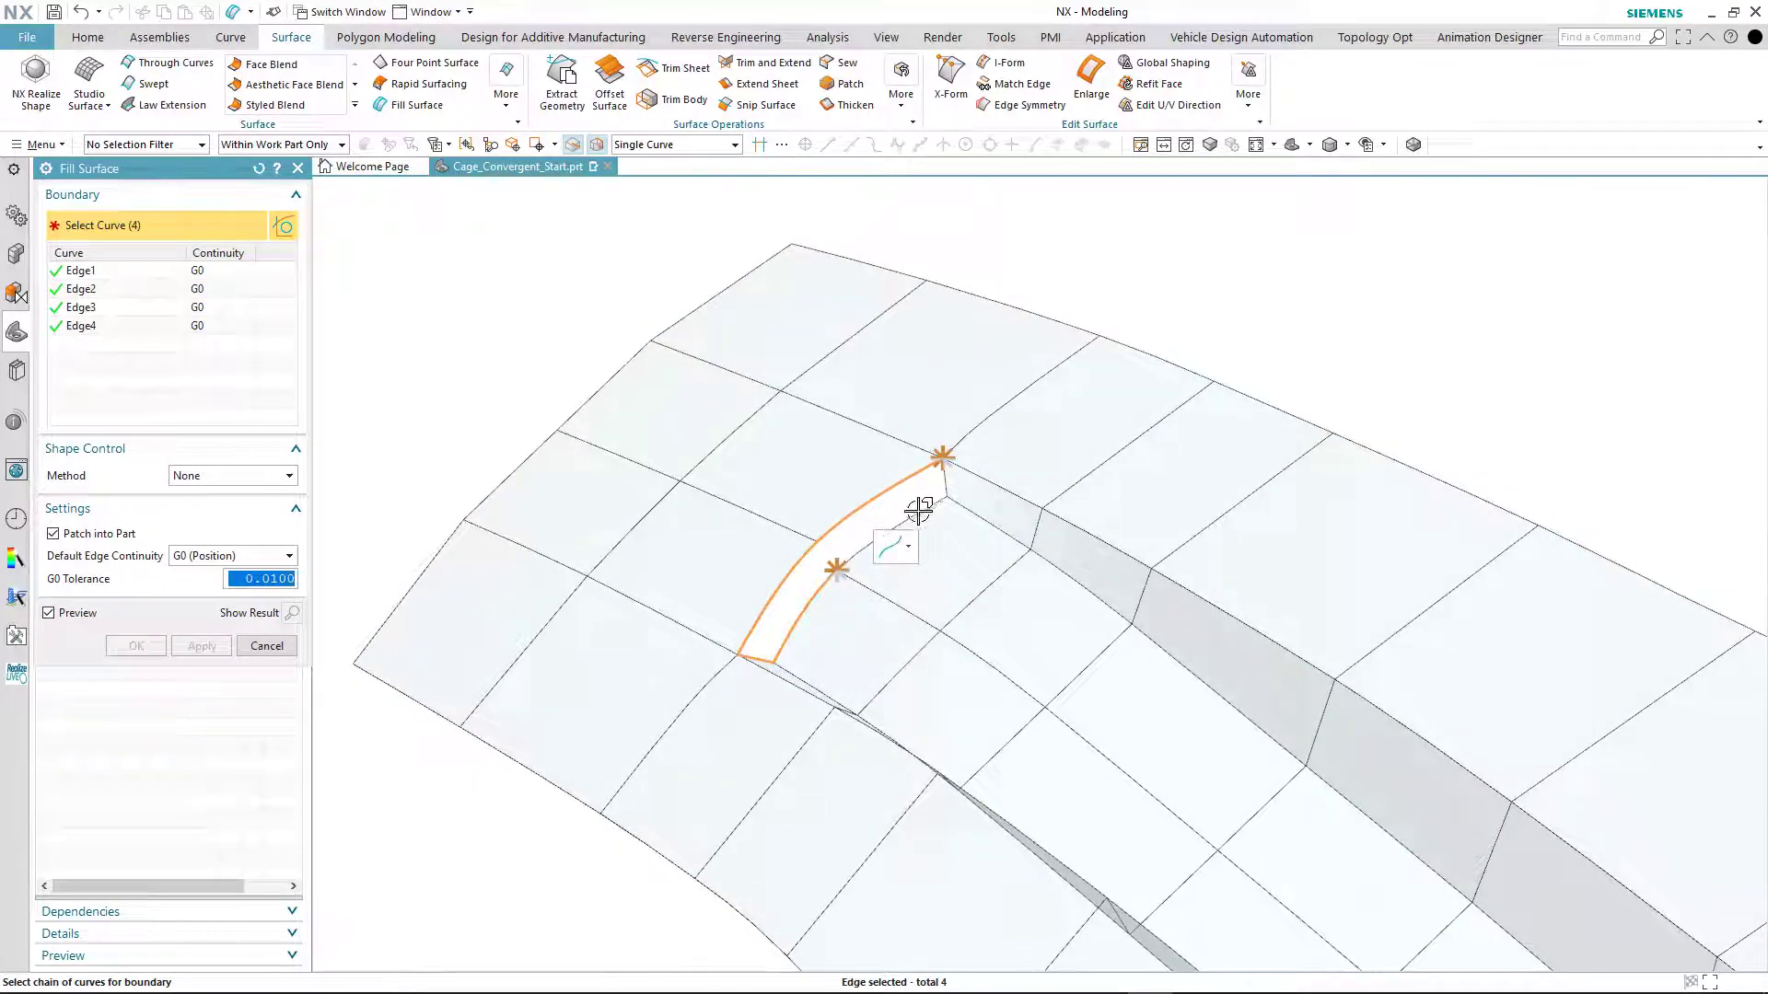
{"action": "left_click", "coordinate": [935, 483]}
{"action": "scroll", "coordinate": [958, 493], "scroll_direction": "up", "scroll_amount": 5}
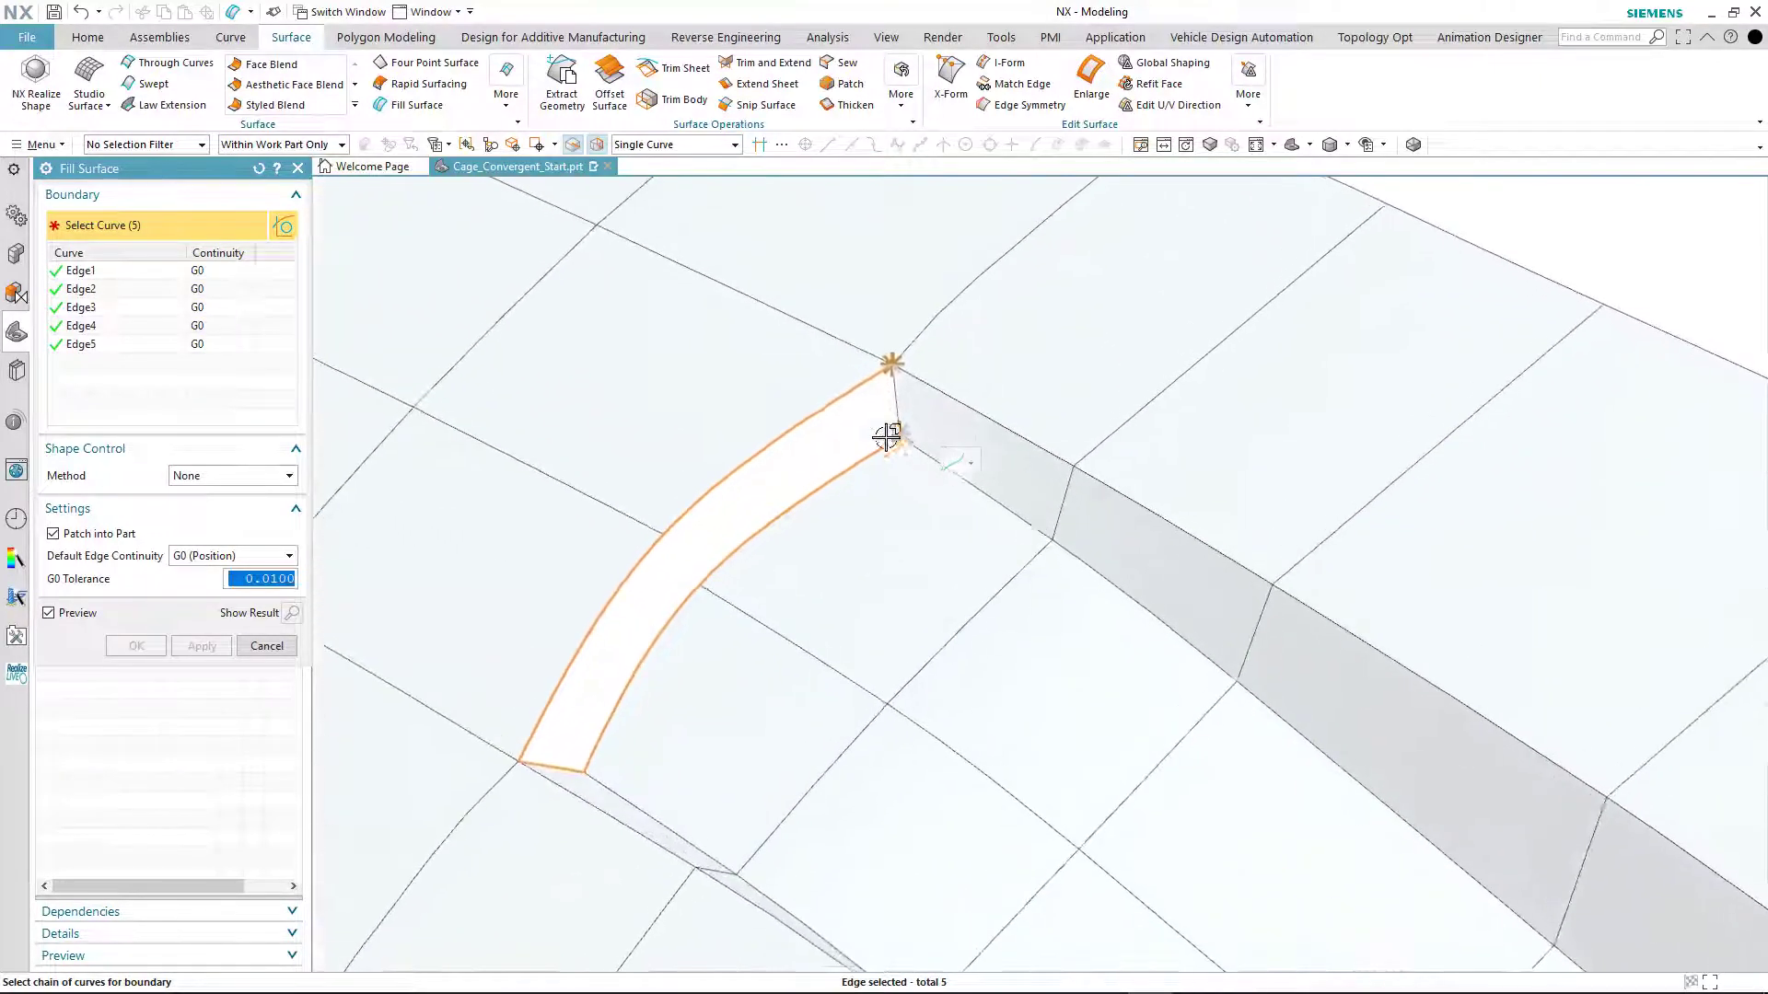
{"action": "left_click", "coordinate": [892, 402]}
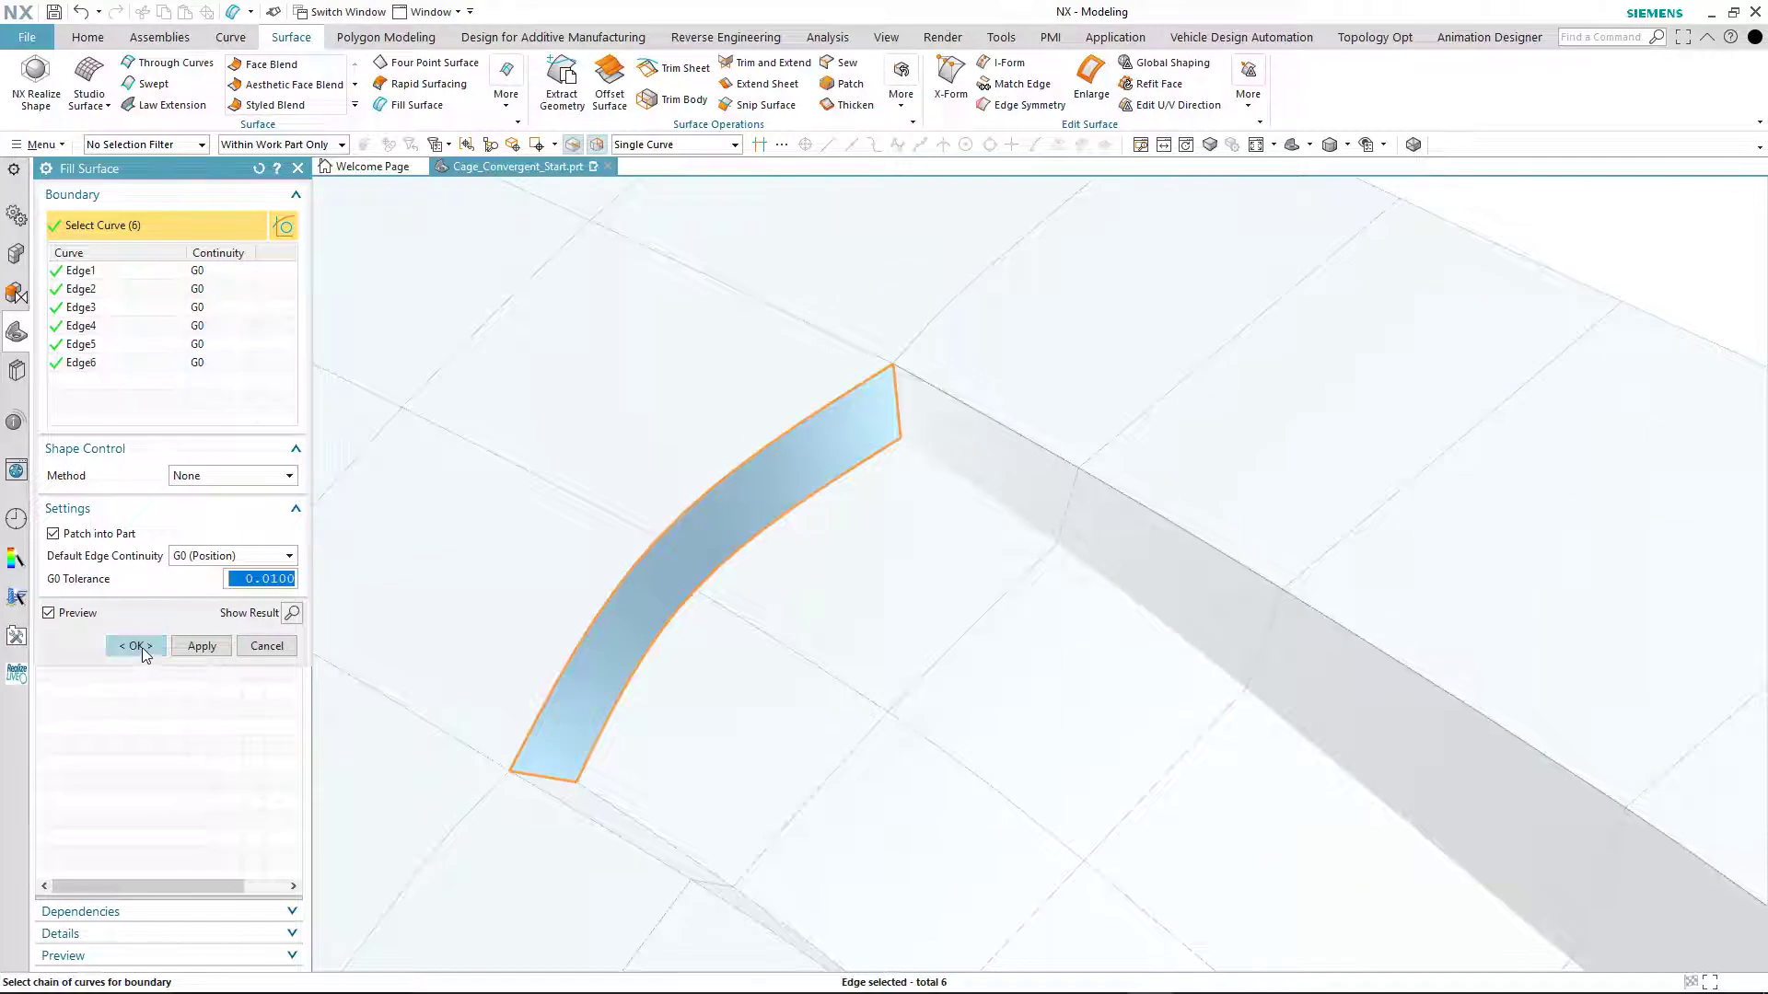
{"action": "left_click", "coordinate": [140, 644]}
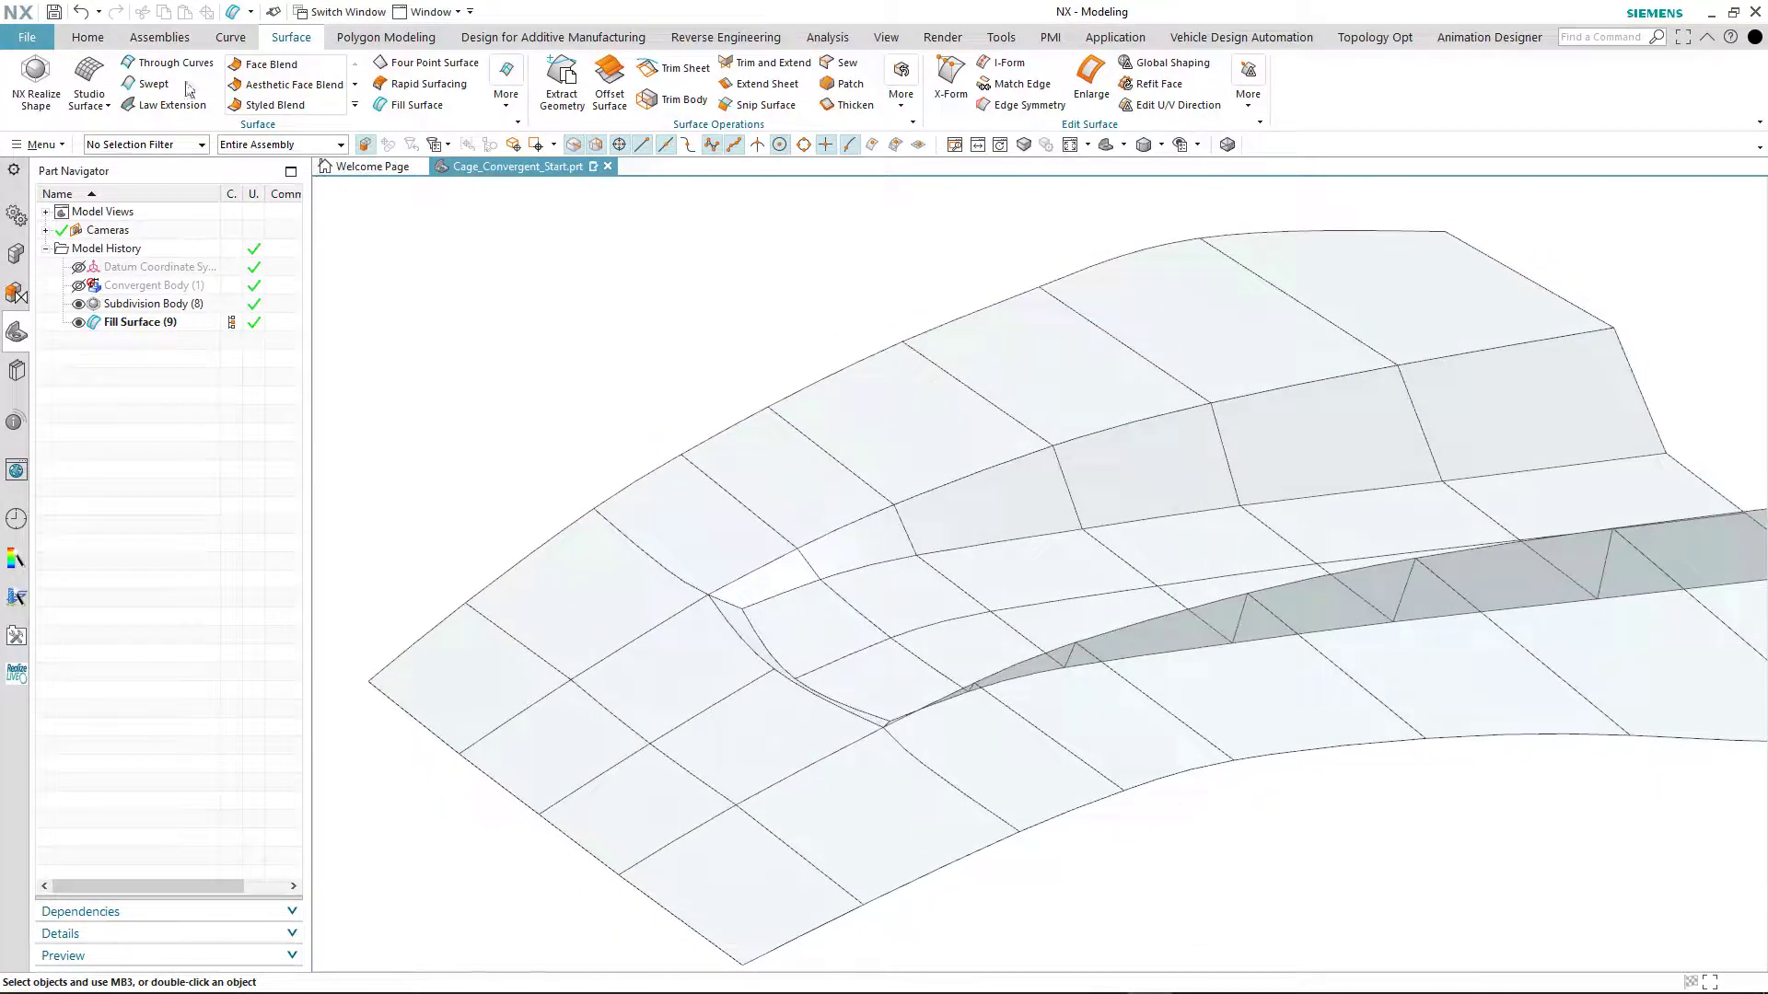
Step: Blend the two ridge edges running ahead of the channel's closed end with a 10 mm circular Edge Blend
{"action": "left_click", "coordinate": [87, 37]}
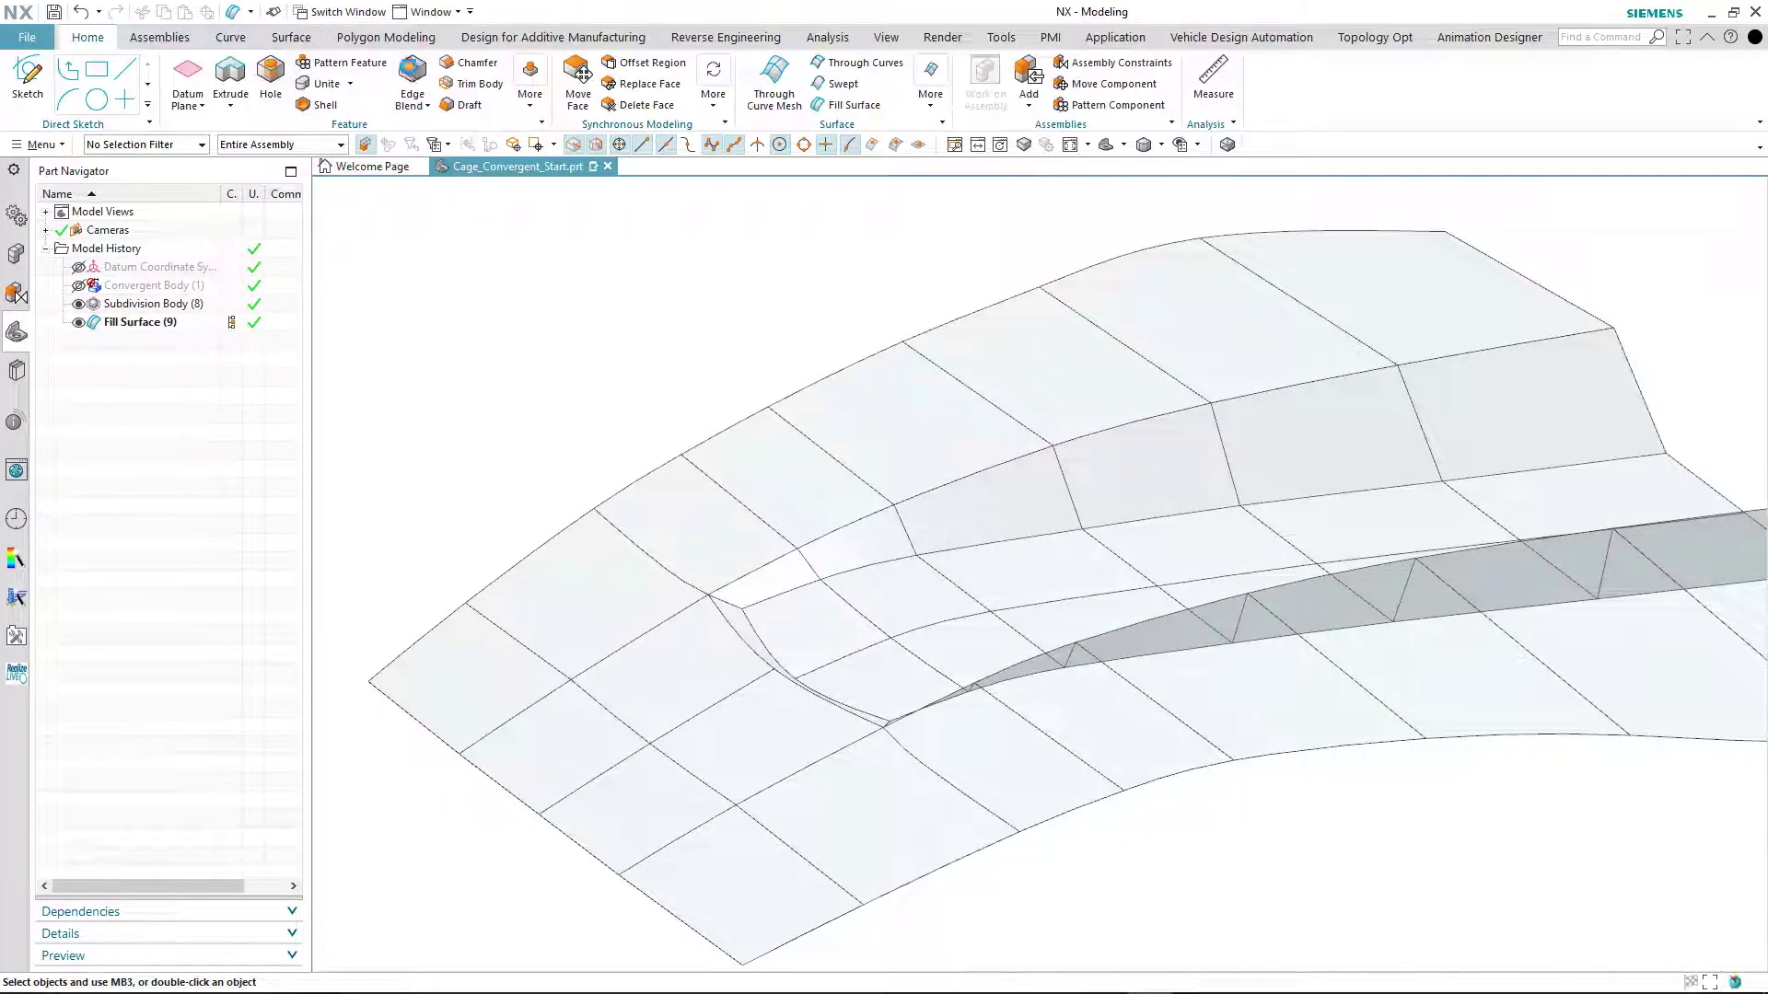
{"action": "left_click", "coordinate": [411, 72]}
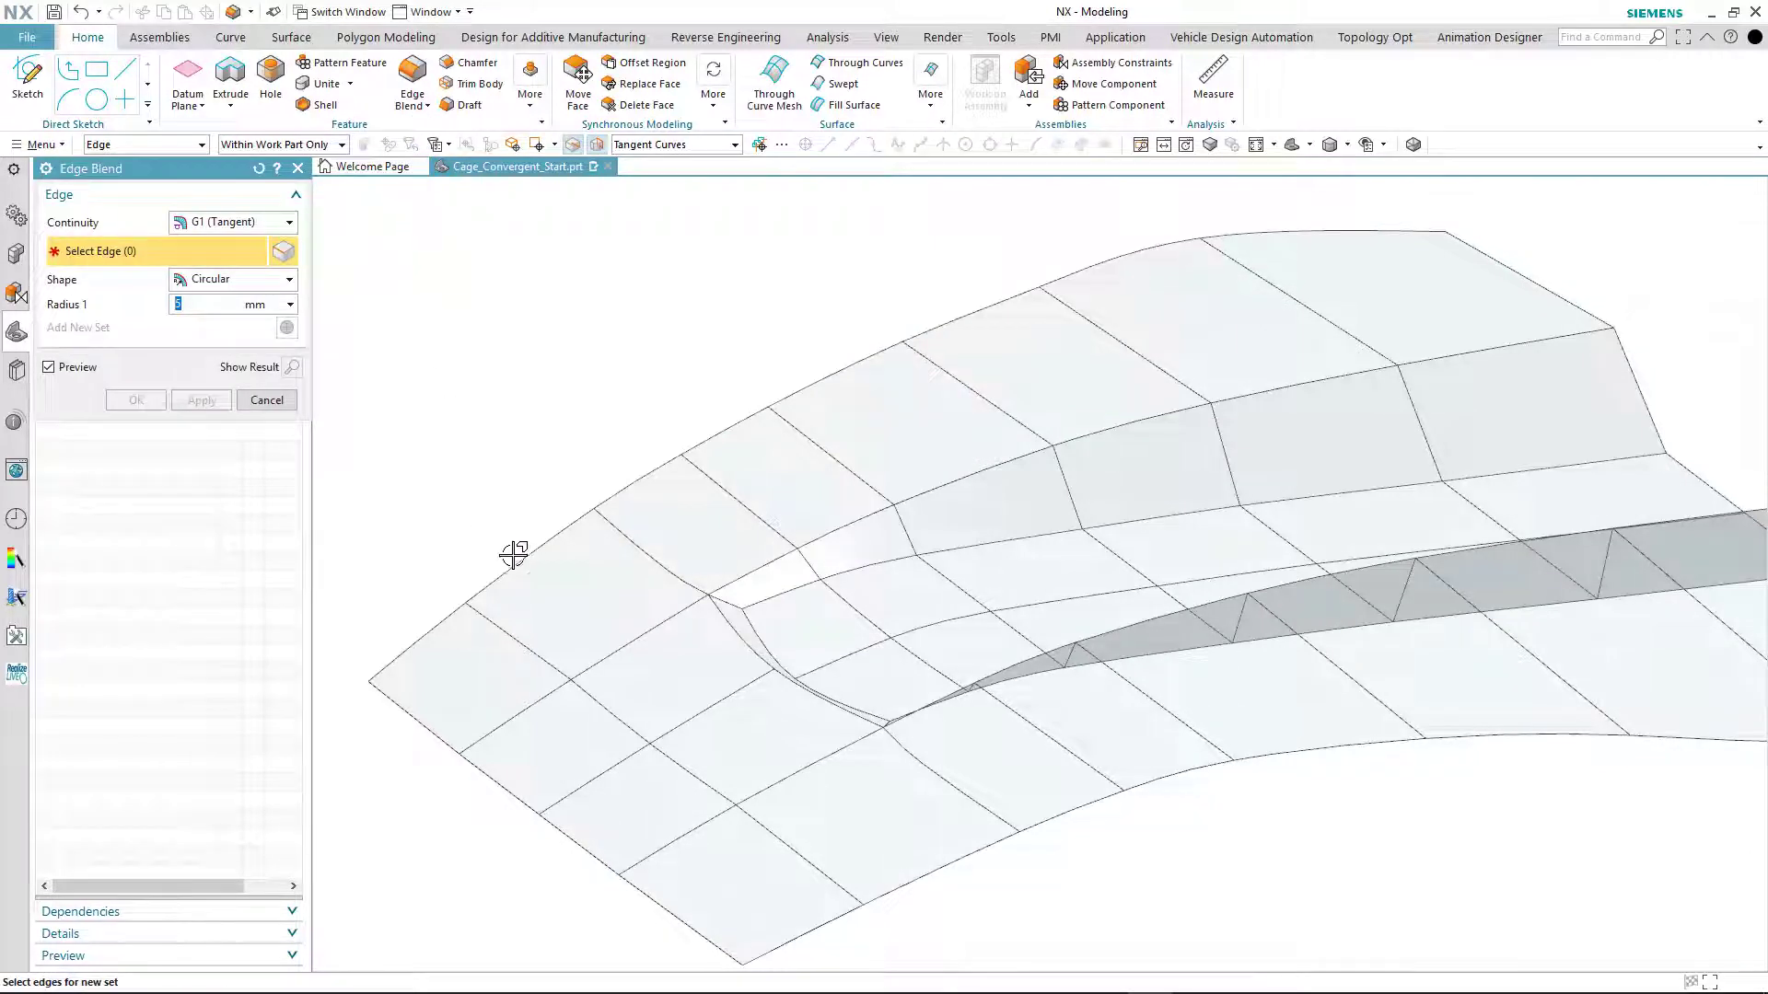
{"action": "left_click", "coordinate": [634, 635]}
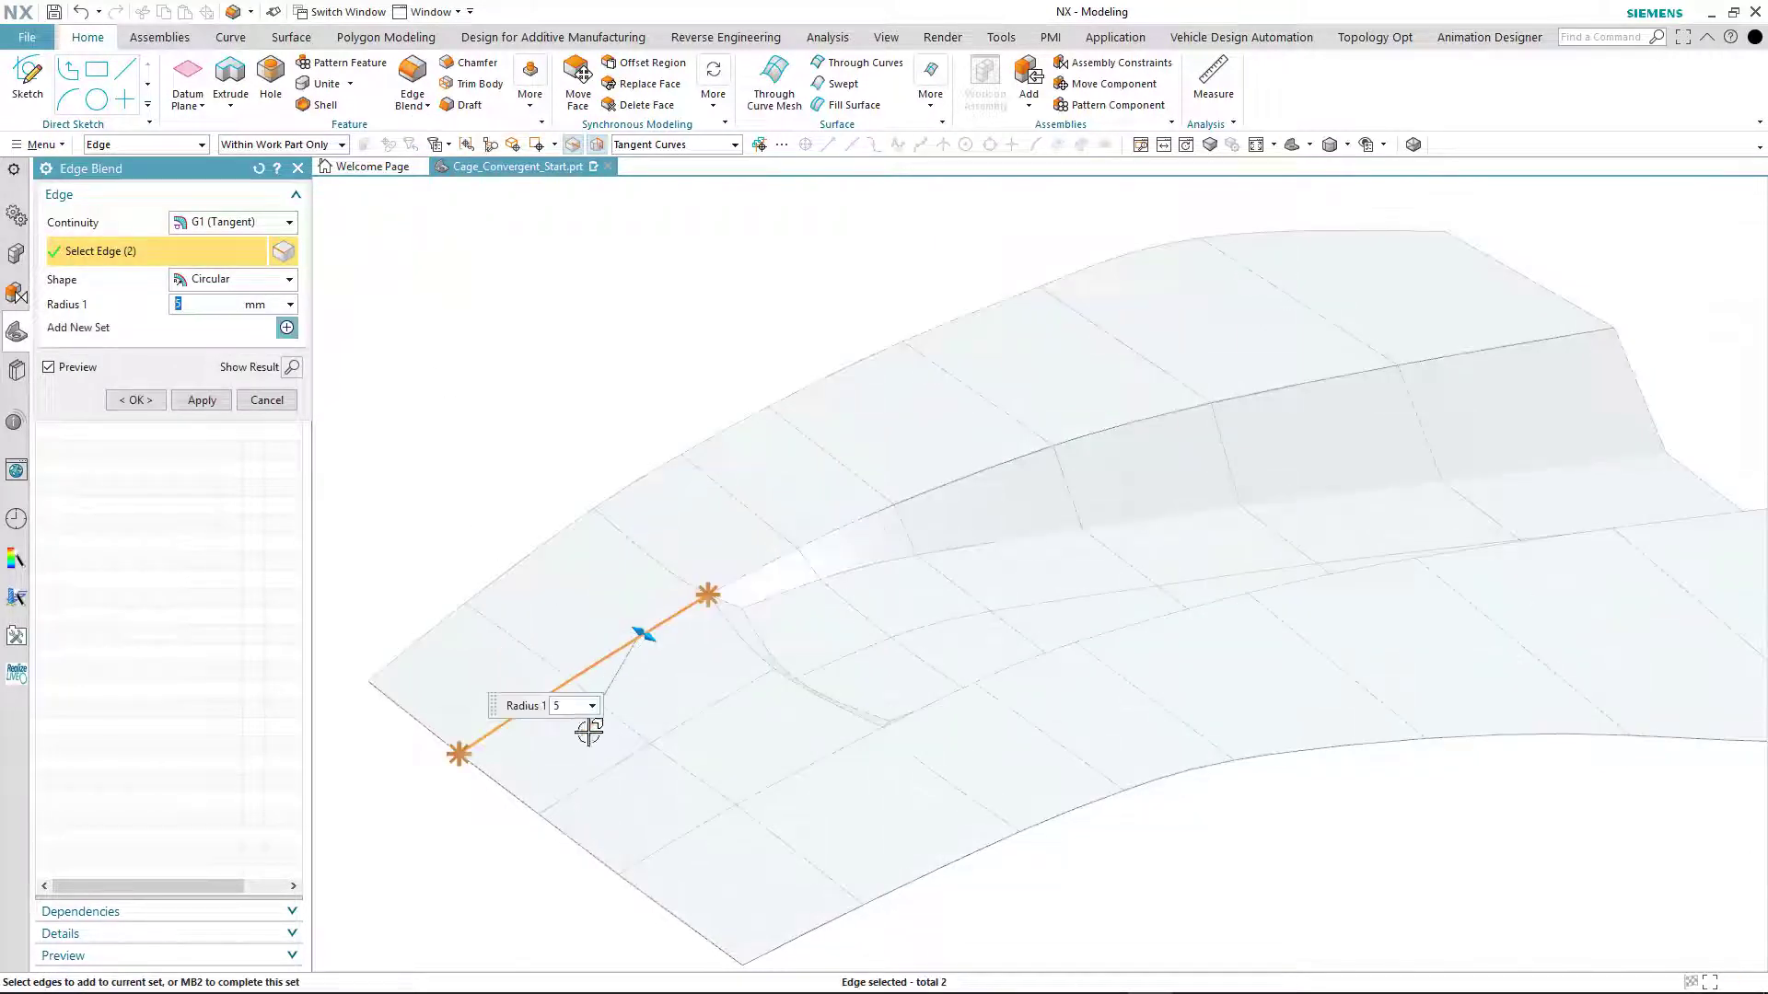
{"action": "left_click", "coordinate": [822, 762]}
{"action": "left_click_drag", "start_coordinate": [651, 642], "coordinate": [654, 642]}
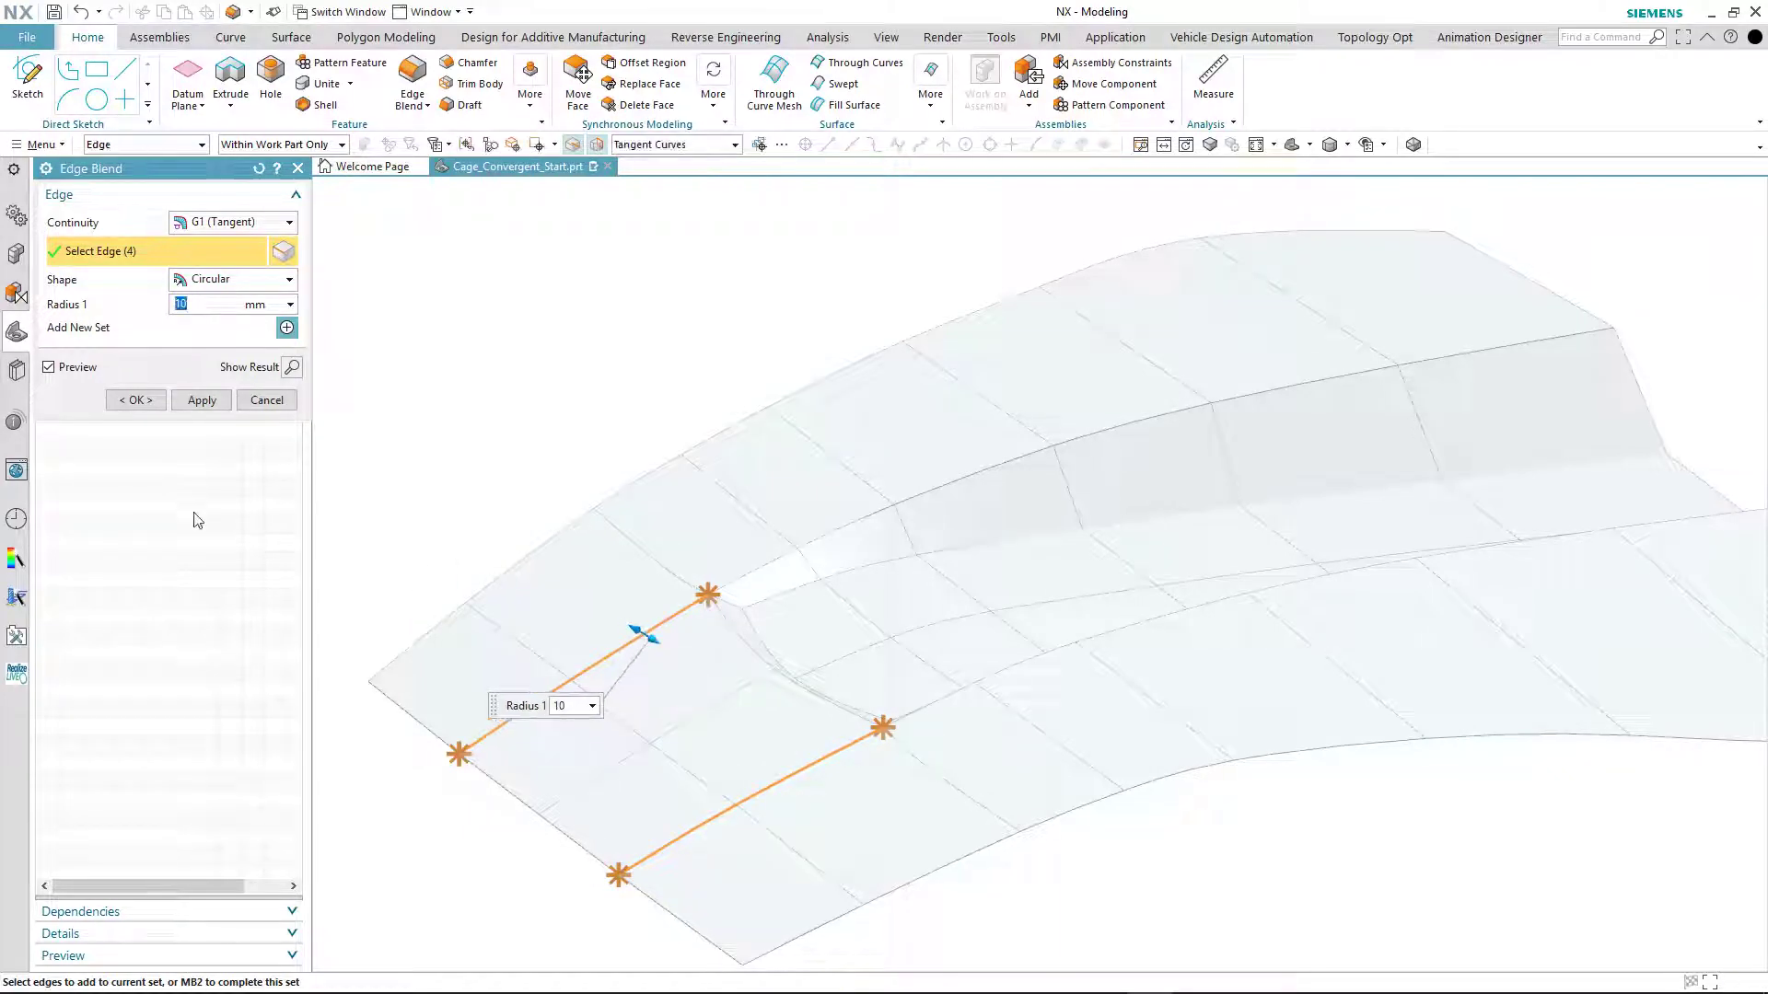
{"action": "left_click", "coordinate": [195, 399]}
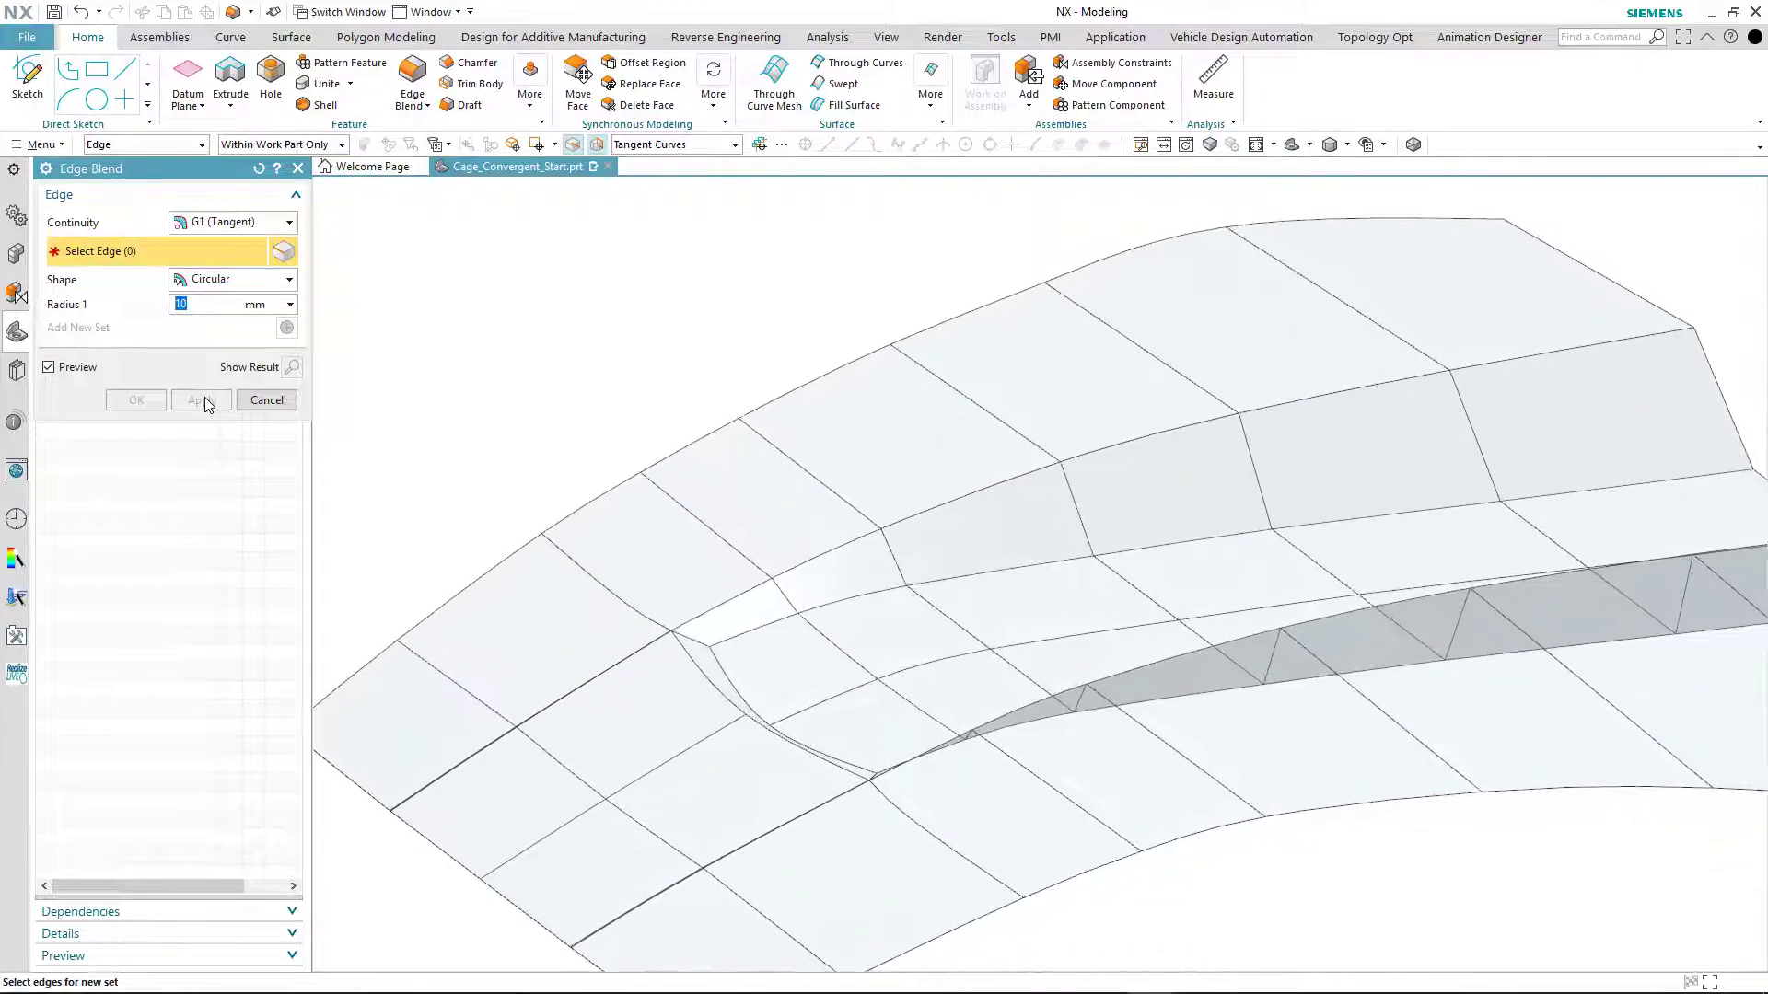
Step: Blend the two short corner edges between the channel's end wall and side walls with a 35 mm radius
{"action": "left_click", "coordinate": [707, 642]}
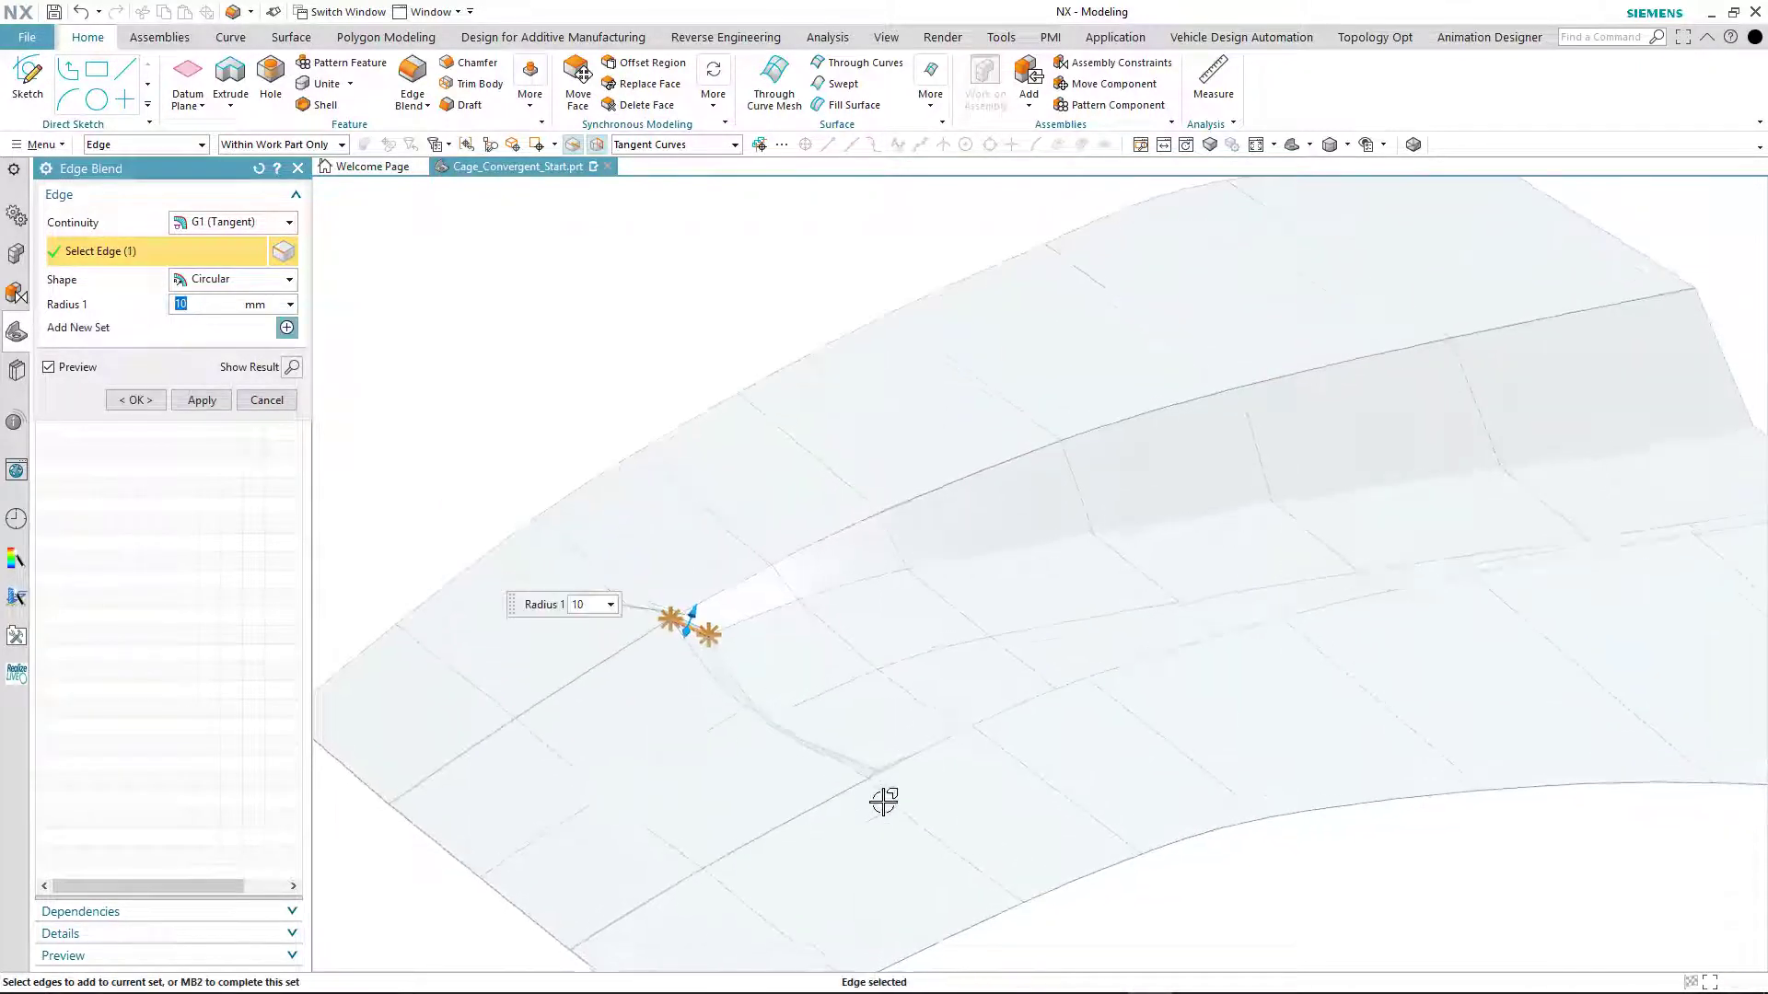
{"action": "left_click", "coordinate": [861, 843]}
{"action": "left_click_drag", "start_coordinate": [661, 636], "coordinate": [659, 660]}
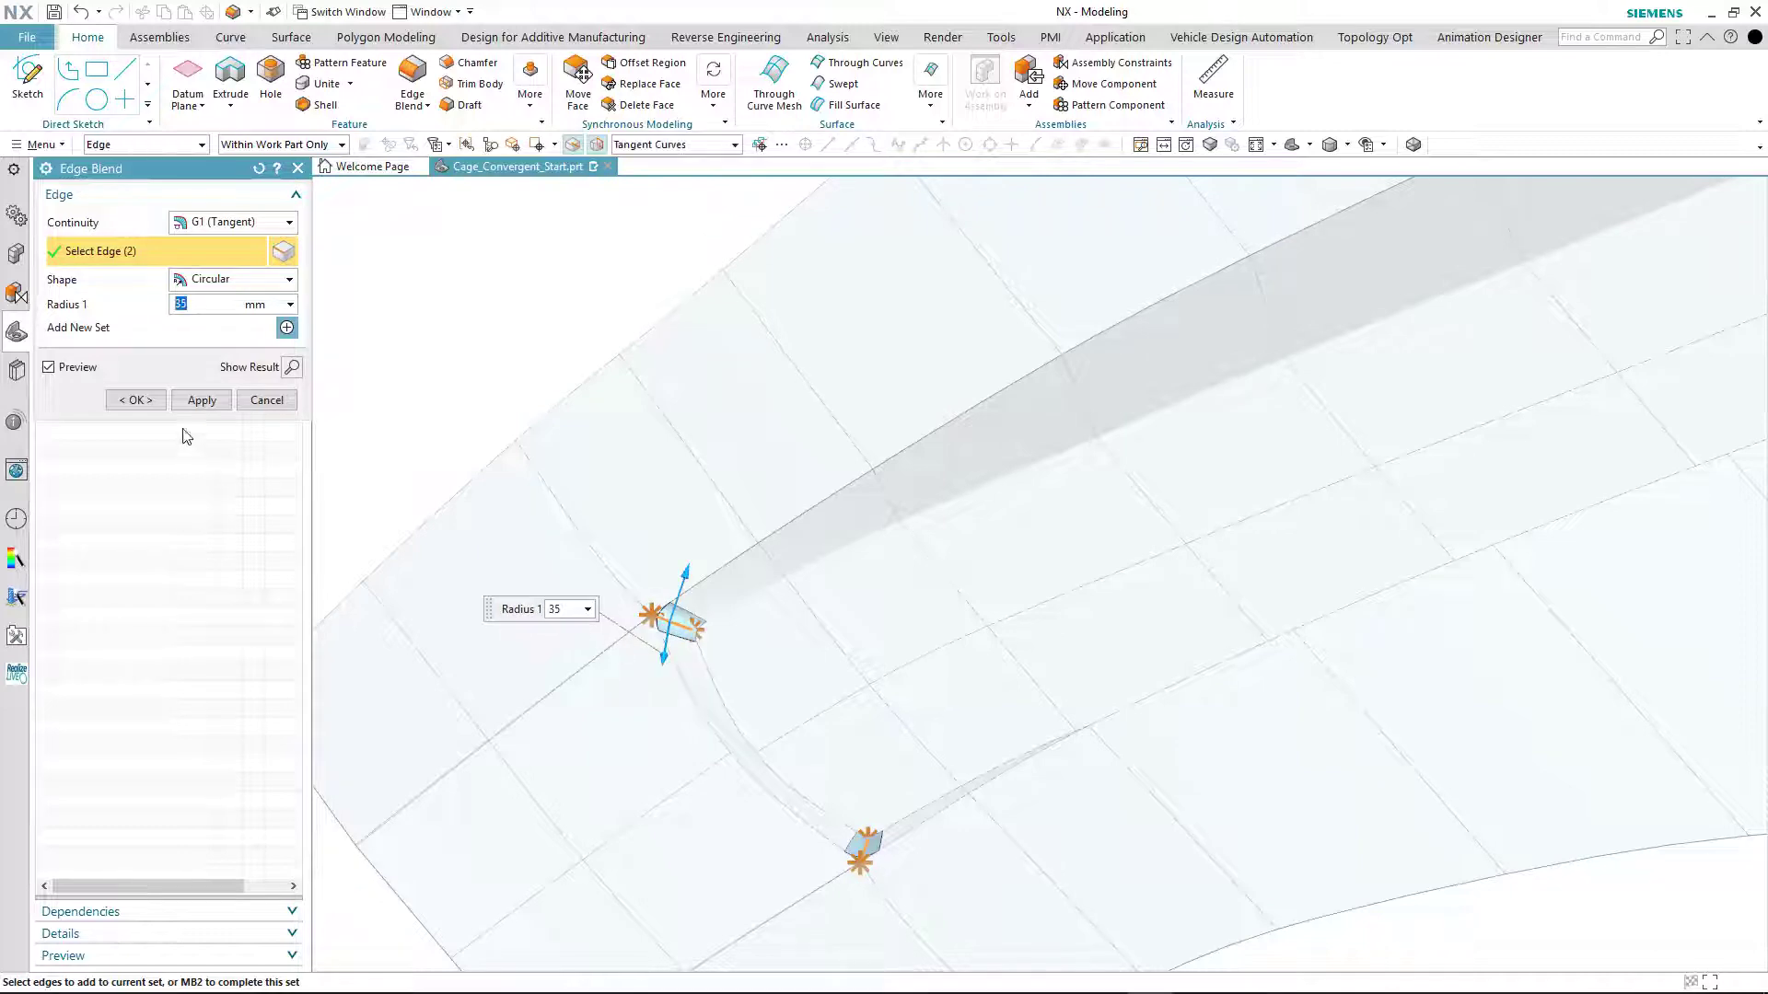
{"action": "left_click", "coordinate": [189, 401]}
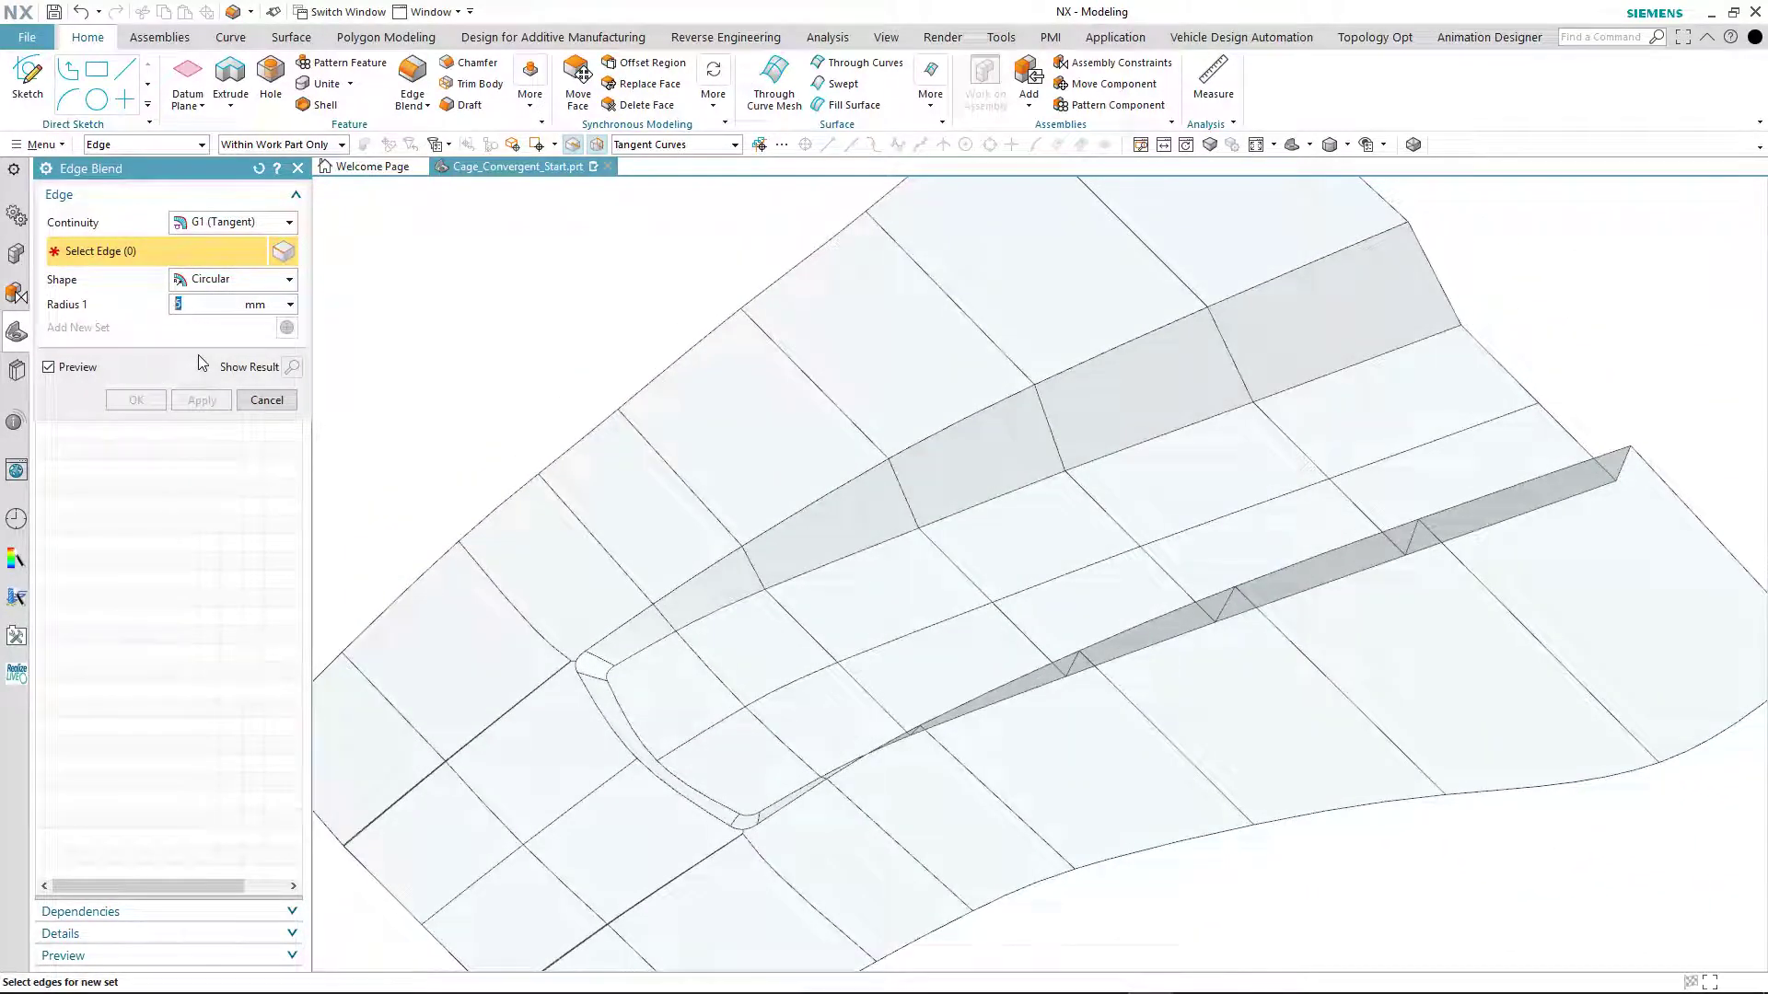
Step: Blend all upper and lower edges of the channel walls with an 8 mm radius, and show the convergent body again
{"action": "left_click", "coordinate": [804, 507]}
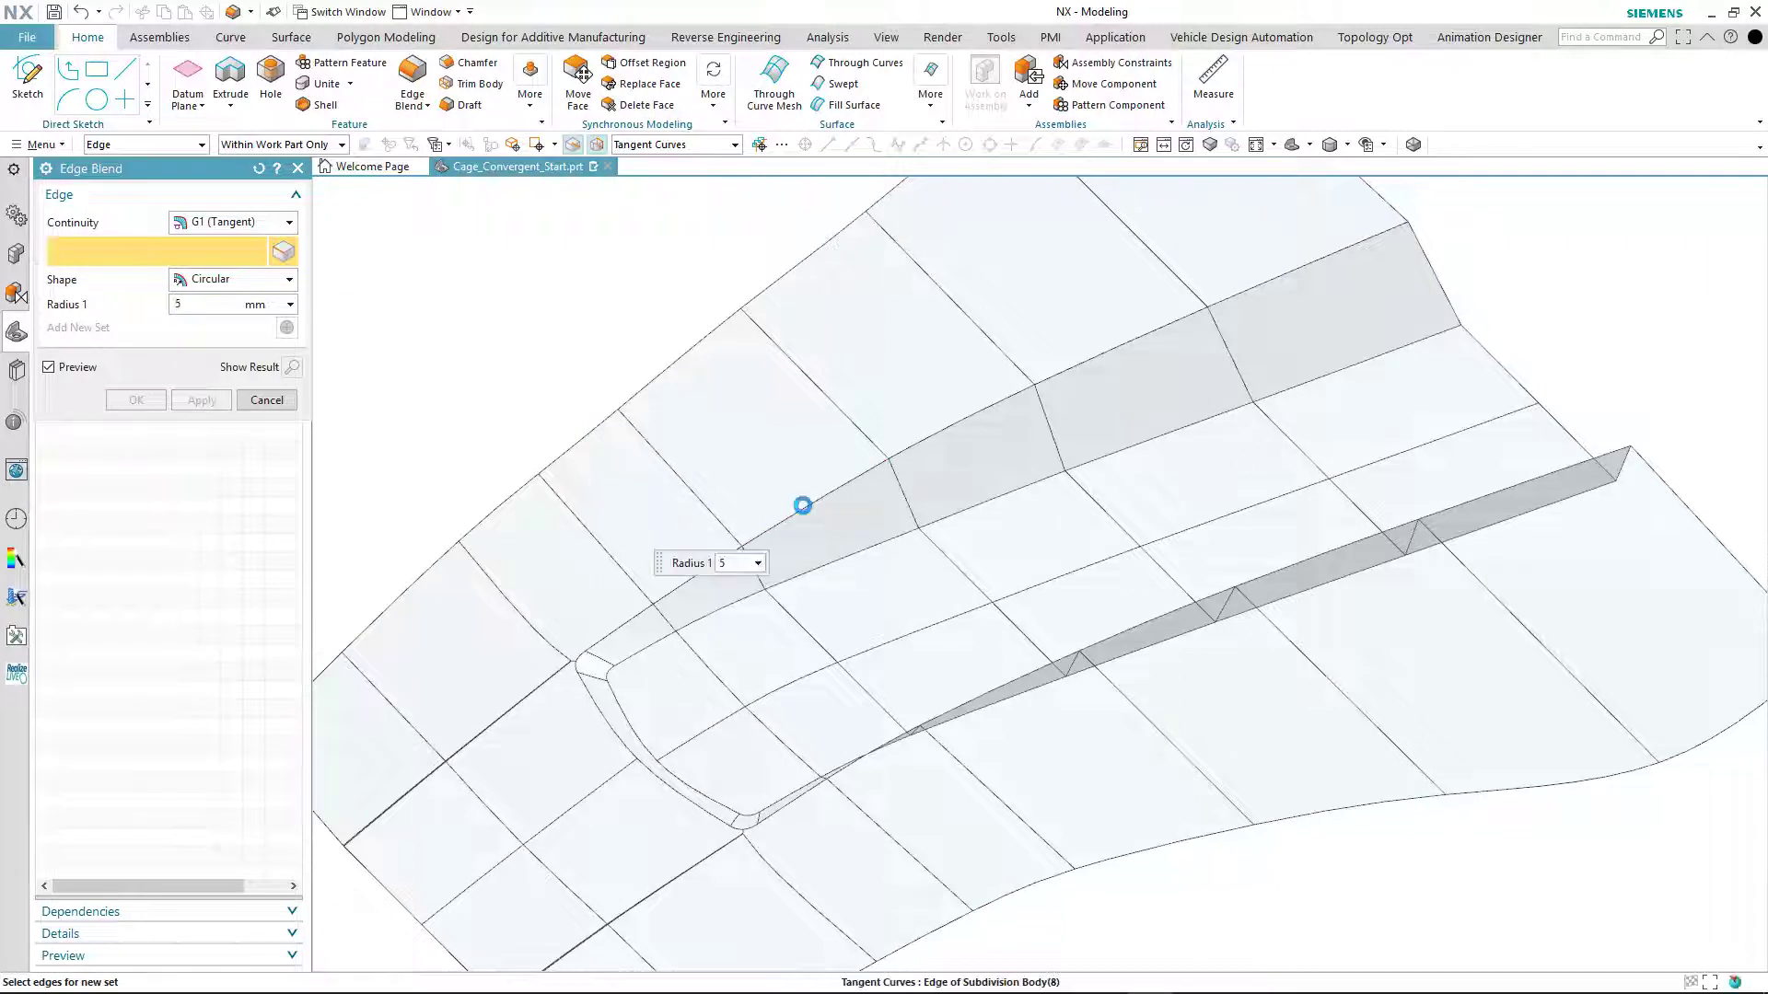
{"action": "left_click", "coordinate": [606, 719]}
{"action": "left_click", "coordinate": [809, 794]}
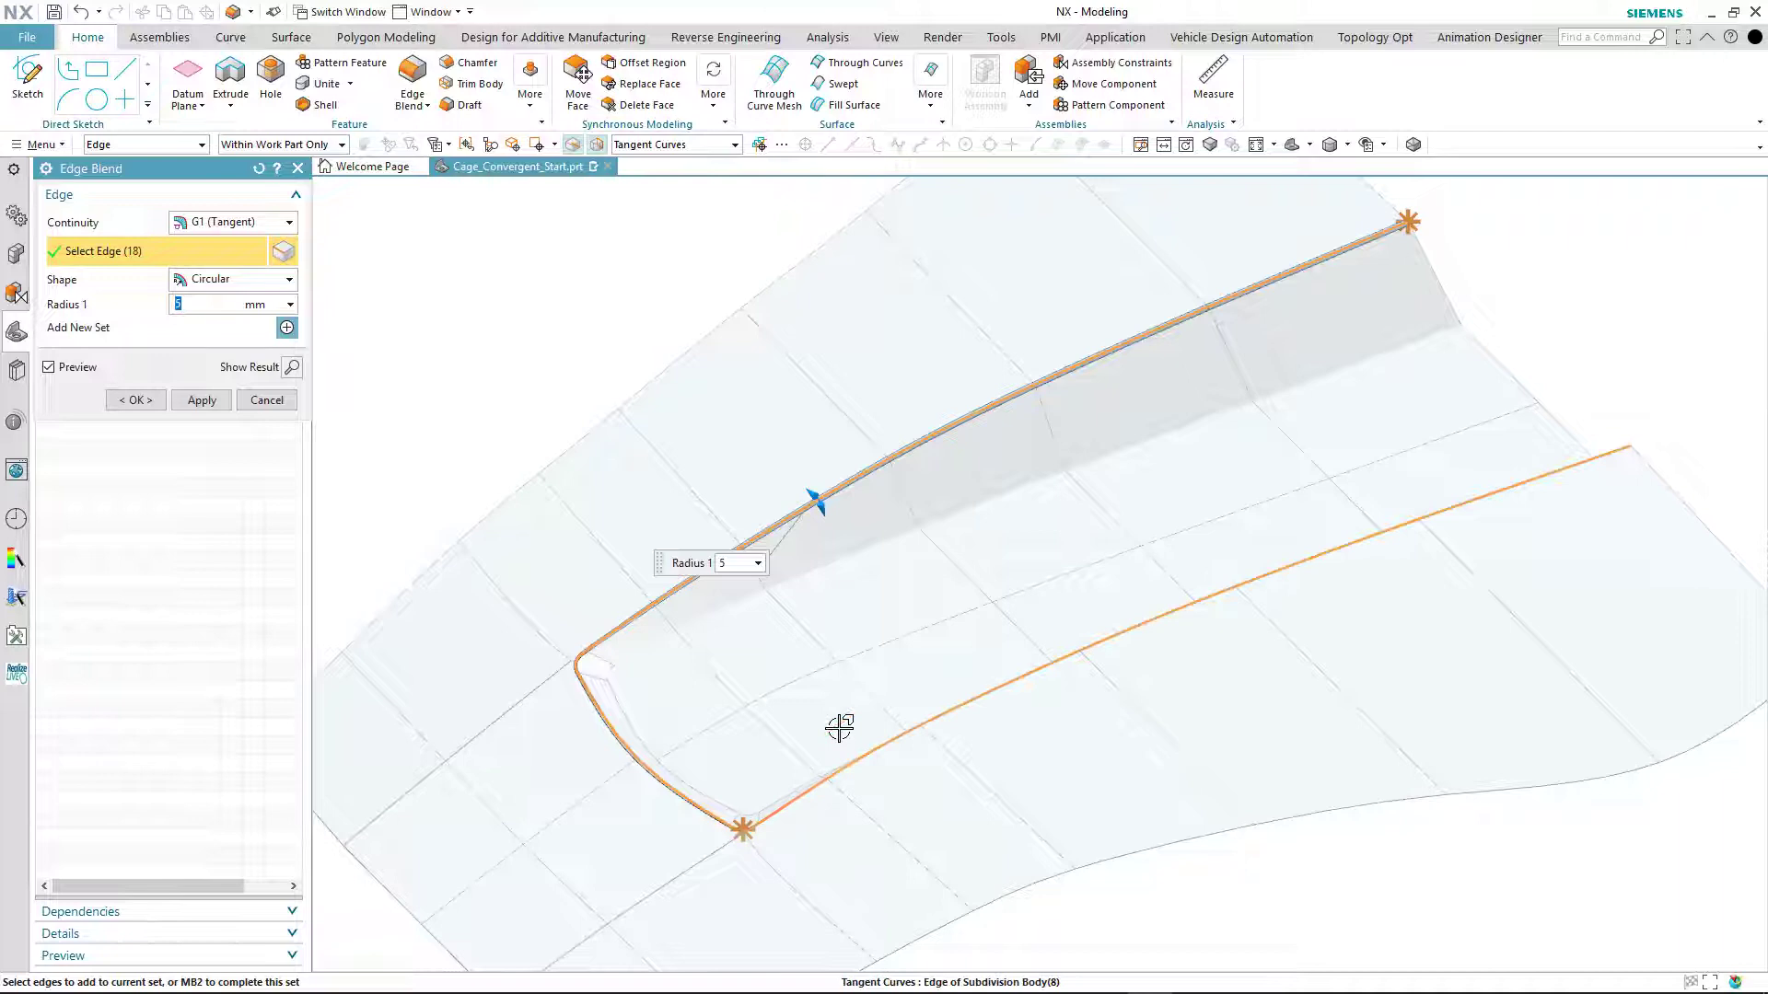
{"action": "left_click", "coordinate": [715, 610]}
{"action": "middle_click_drag", "start_coordinate": [715, 611], "coordinate": [349, 356]}
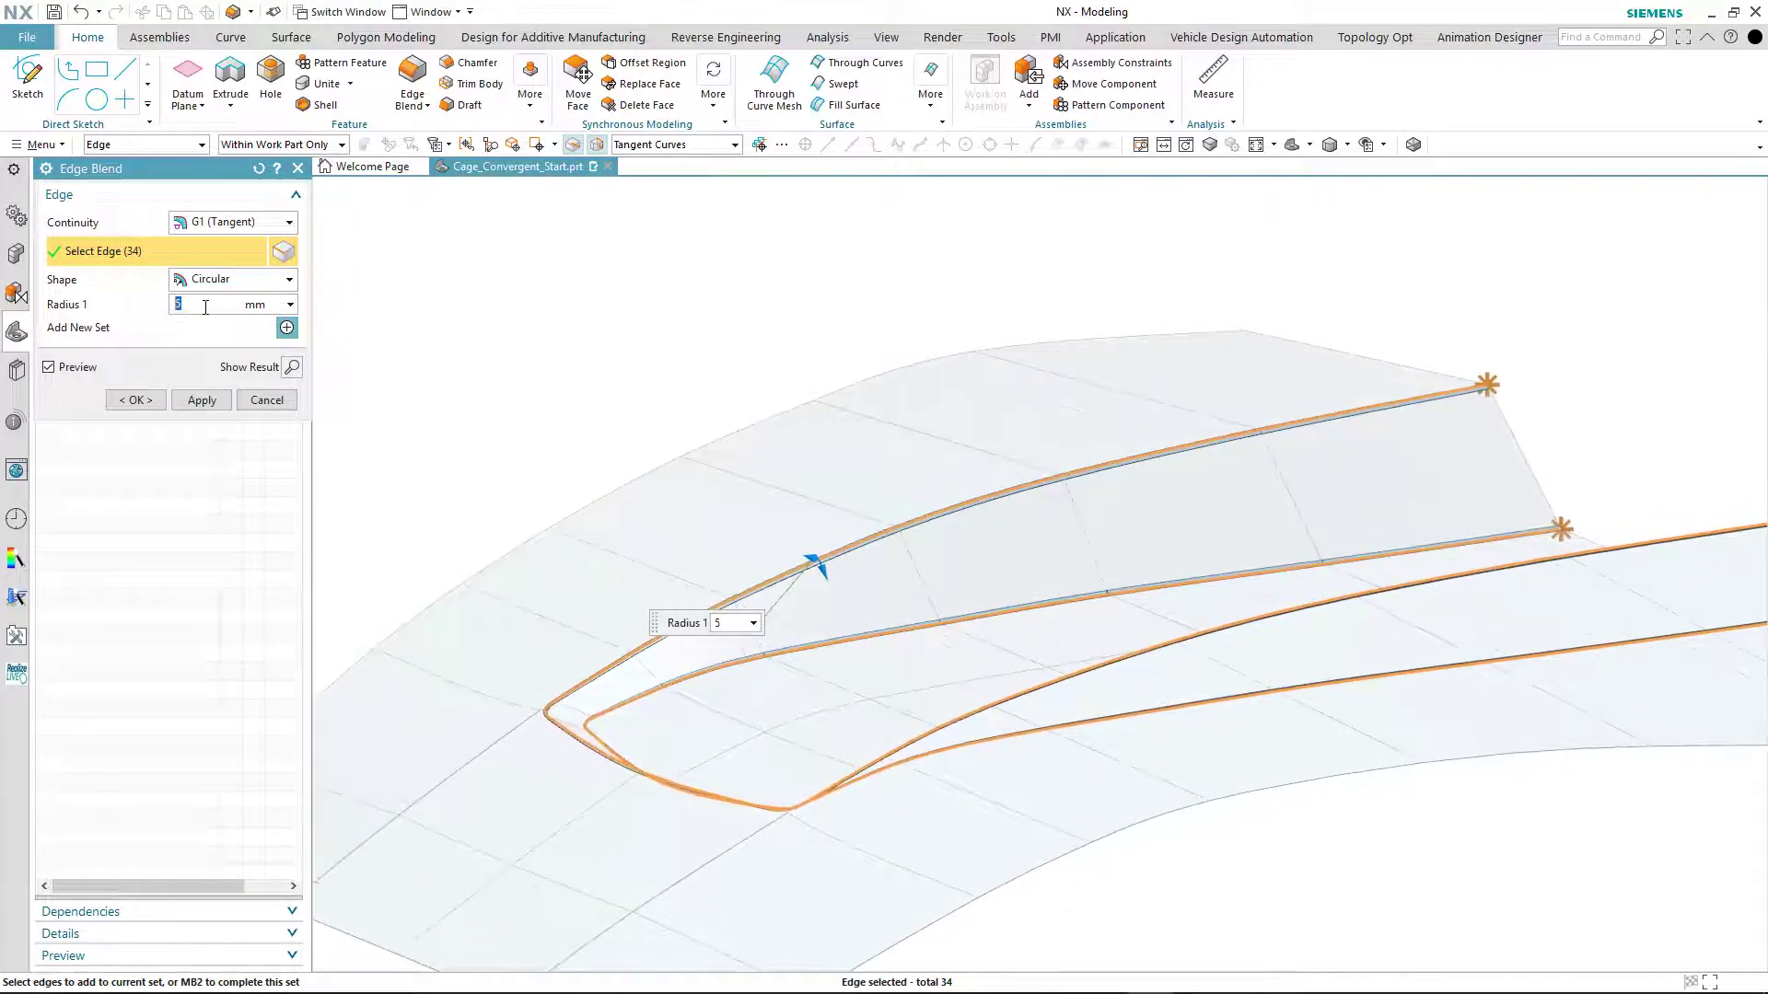
{"action": "key", "text": "Return"}
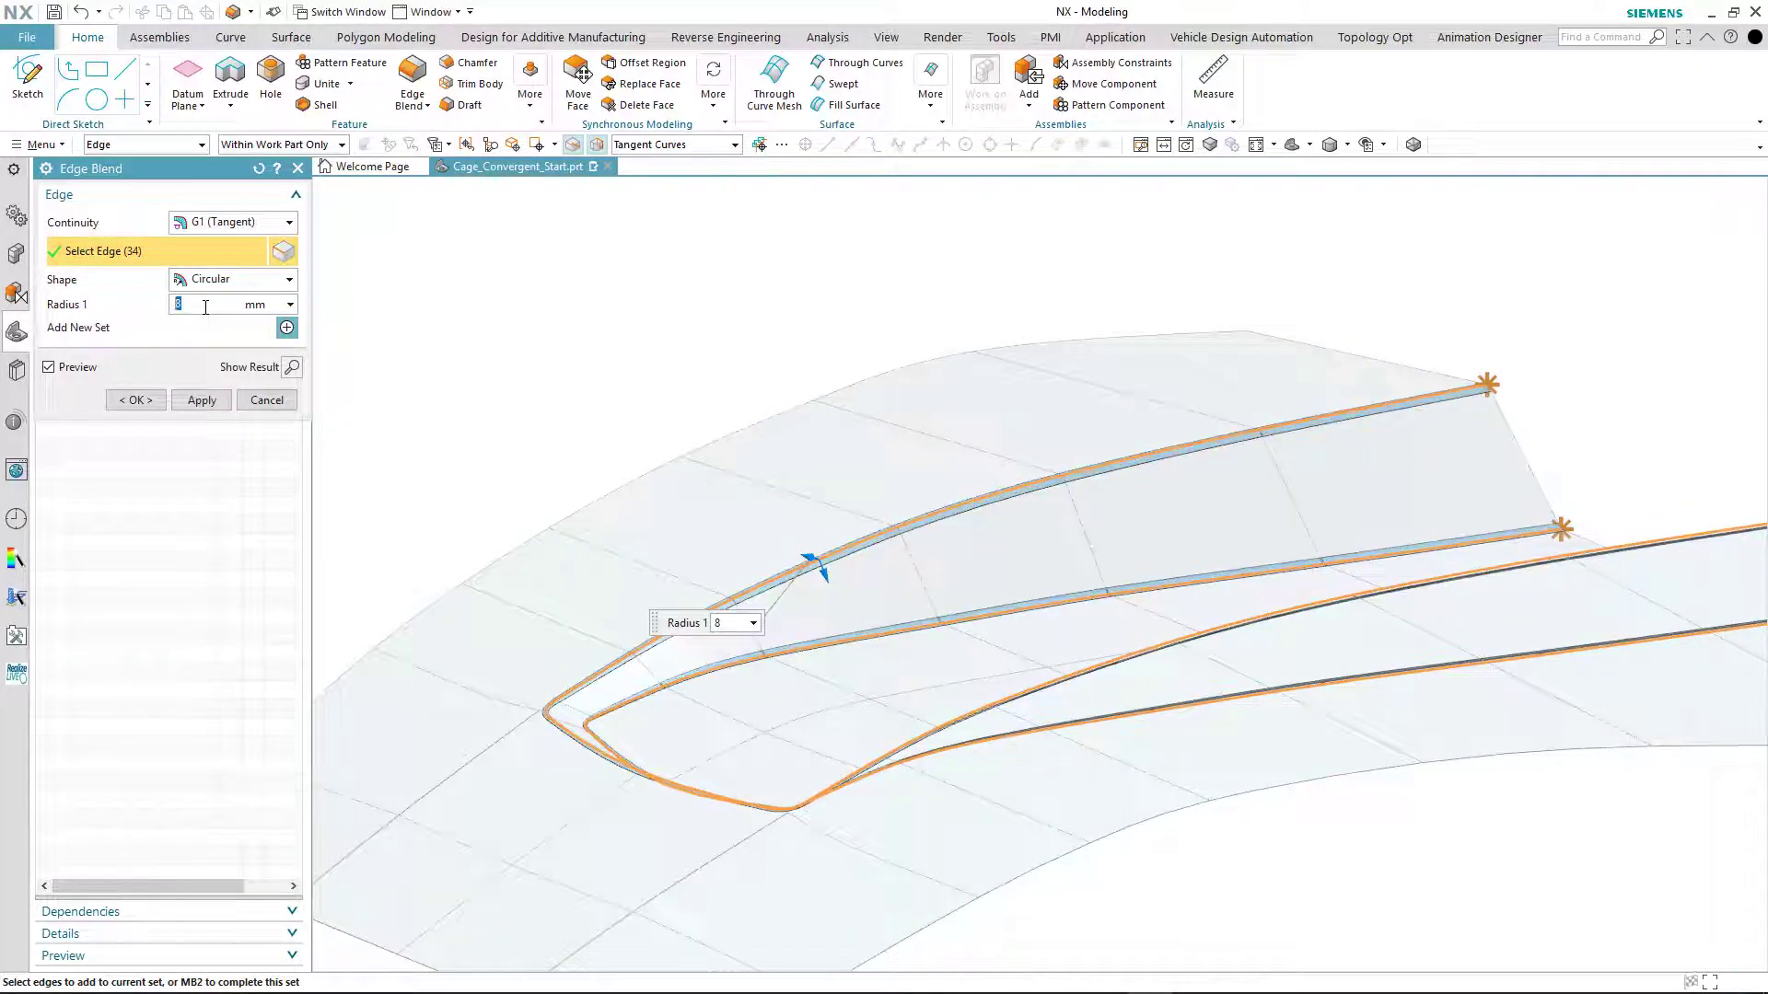
{"action": "left_click", "coordinate": [140, 400]}
{"action": "middle_click_drag", "start_coordinate": [411, 343], "coordinate": [433, 290]}
{"action": "left_click", "coordinate": [79, 285]}
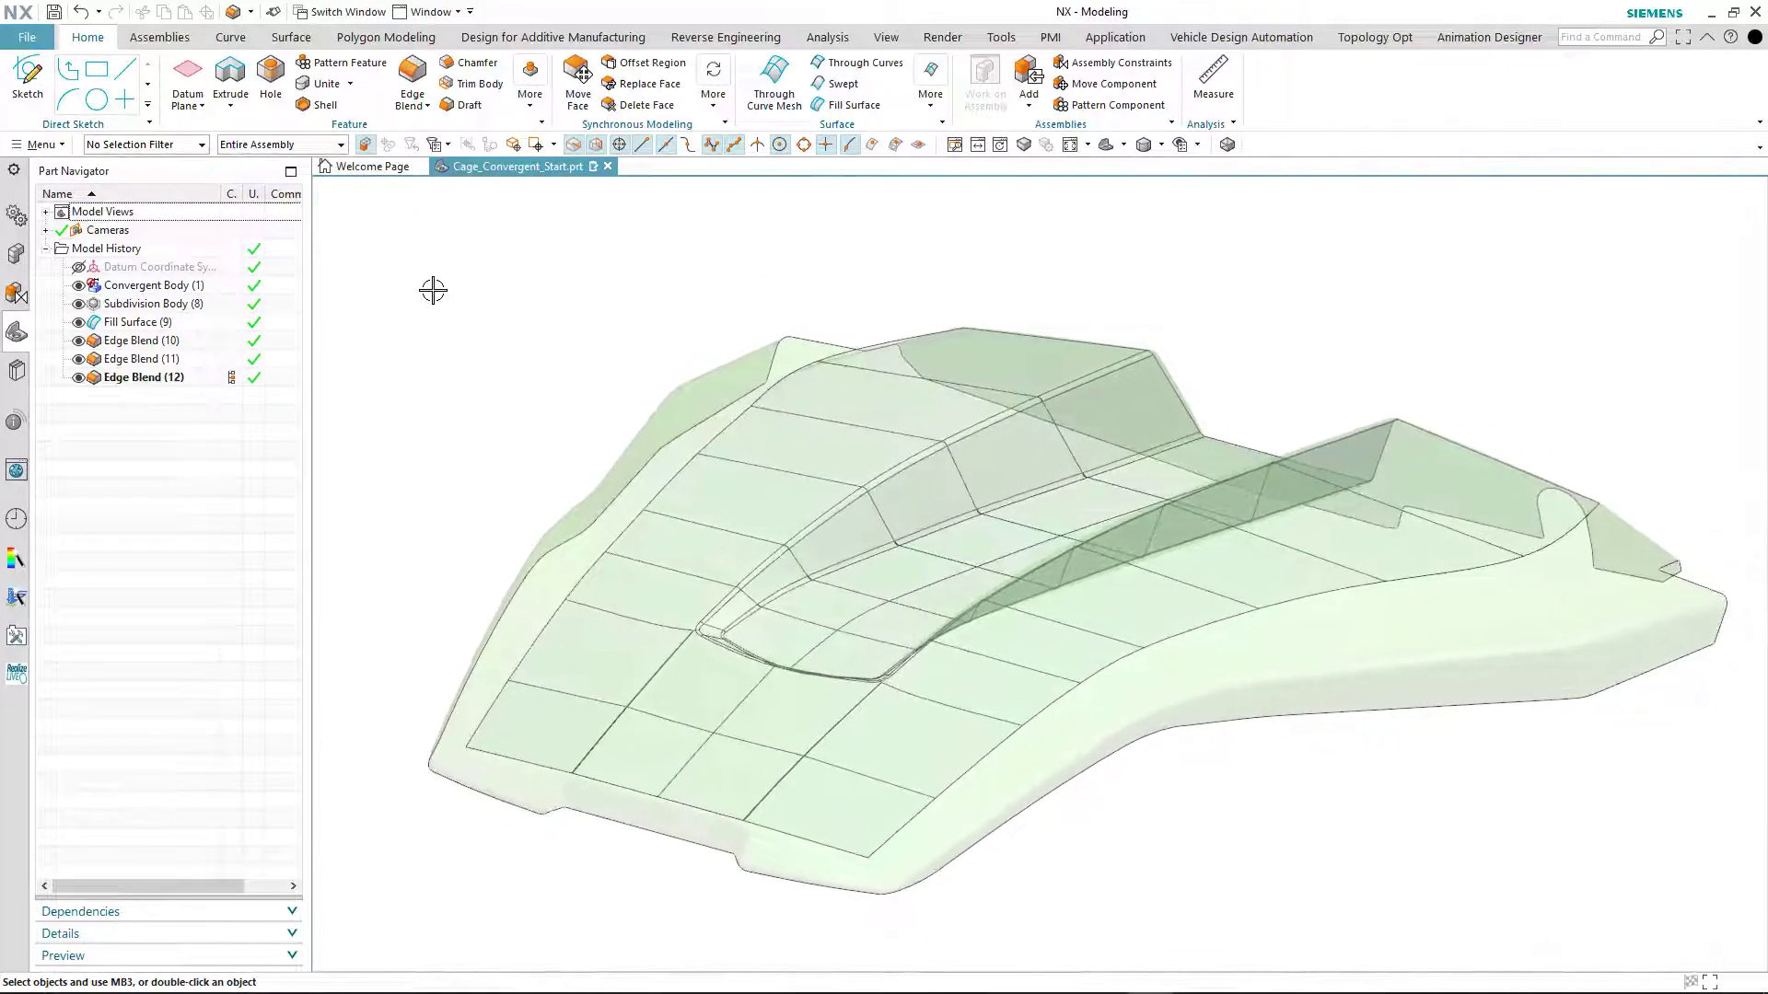